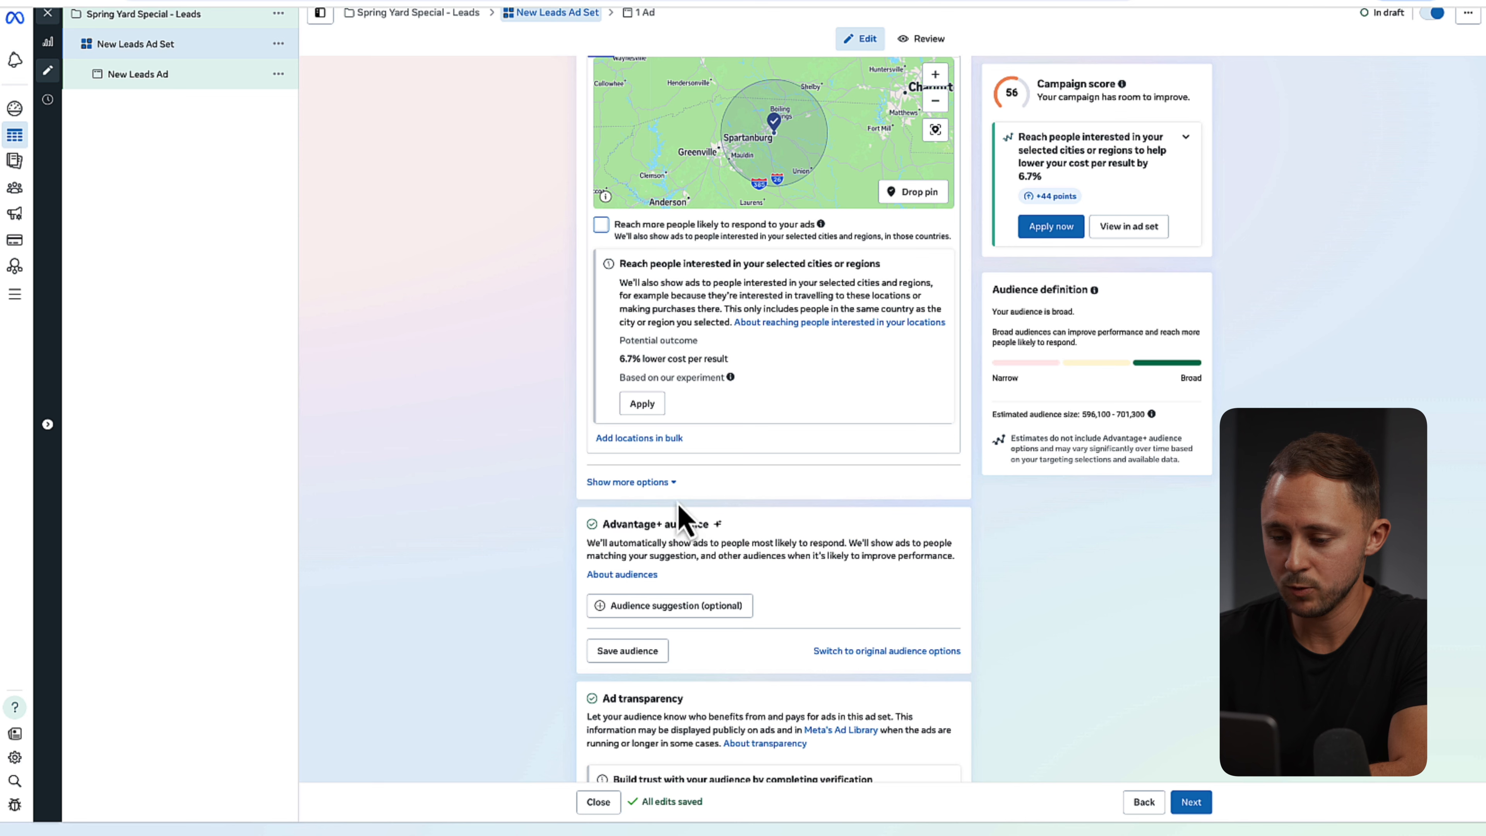
- Switch the ad set to the original audience options, choosing to further limit the reach of the ads
{"action": "left_click", "coordinate": [655, 483]}
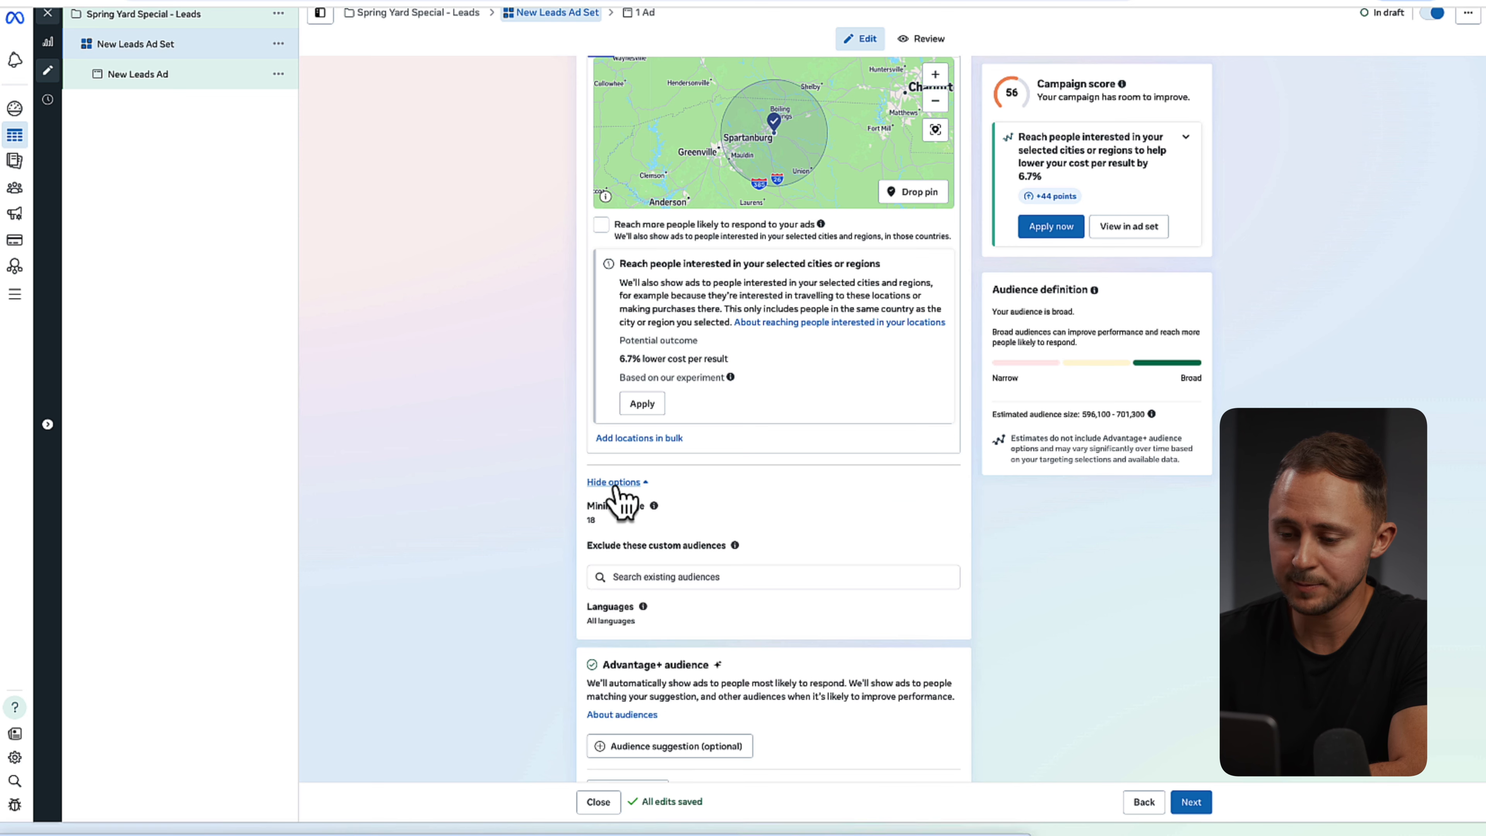
{"action": "scroll", "coordinate": [770, 514], "scroll_direction": "down", "scroll_amount": 1}
{"action": "scroll", "coordinate": [770, 462], "scroll_direction": "down", "scroll_amount": 1}
{"action": "scroll", "coordinate": [777, 468], "scroll_direction": "down", "scroll_amount": 4}
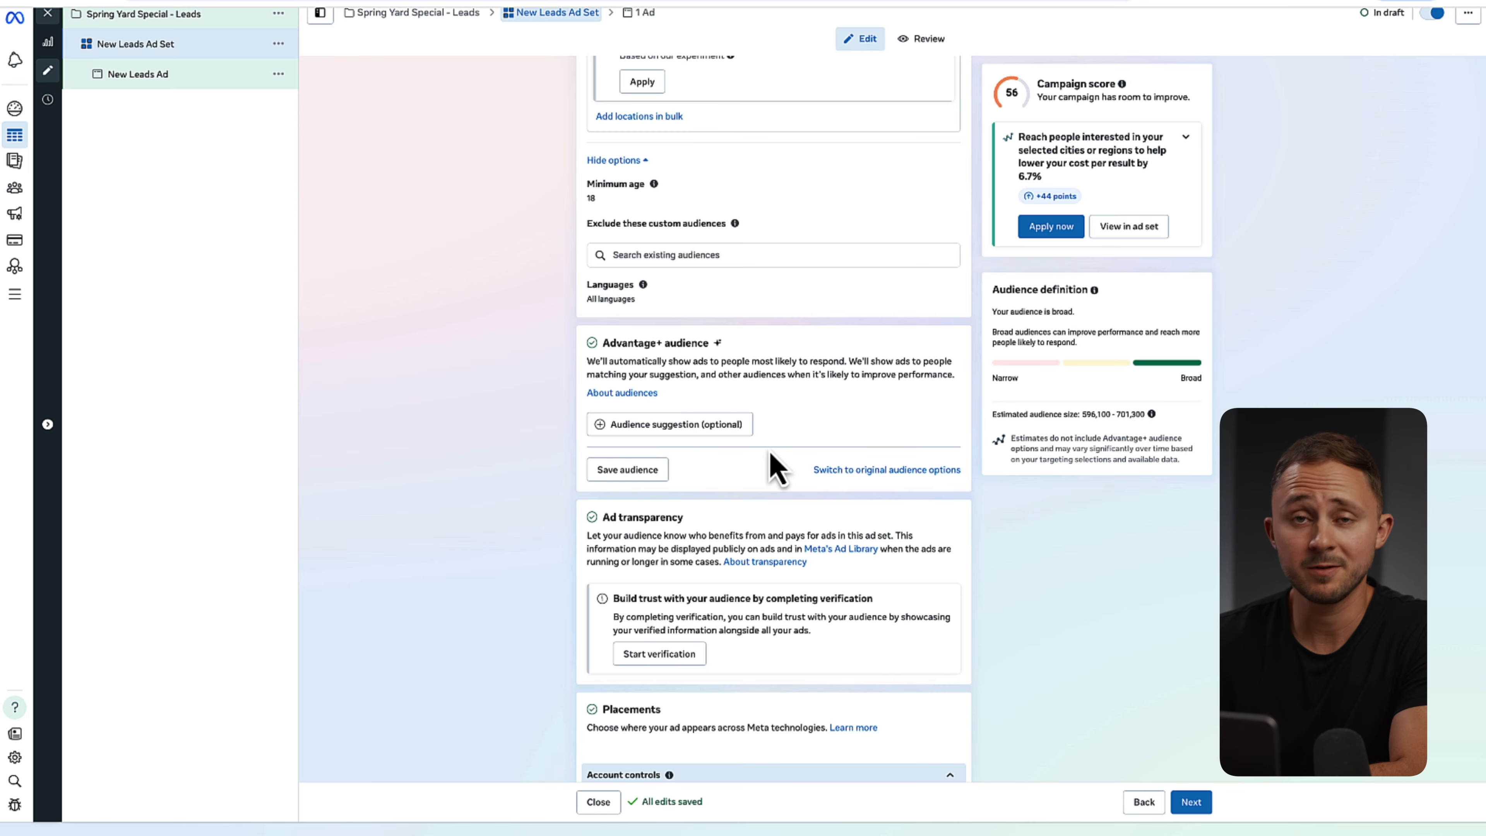
{"action": "scroll", "coordinate": [777, 468], "scroll_direction": "down", "scroll_amount": 1}
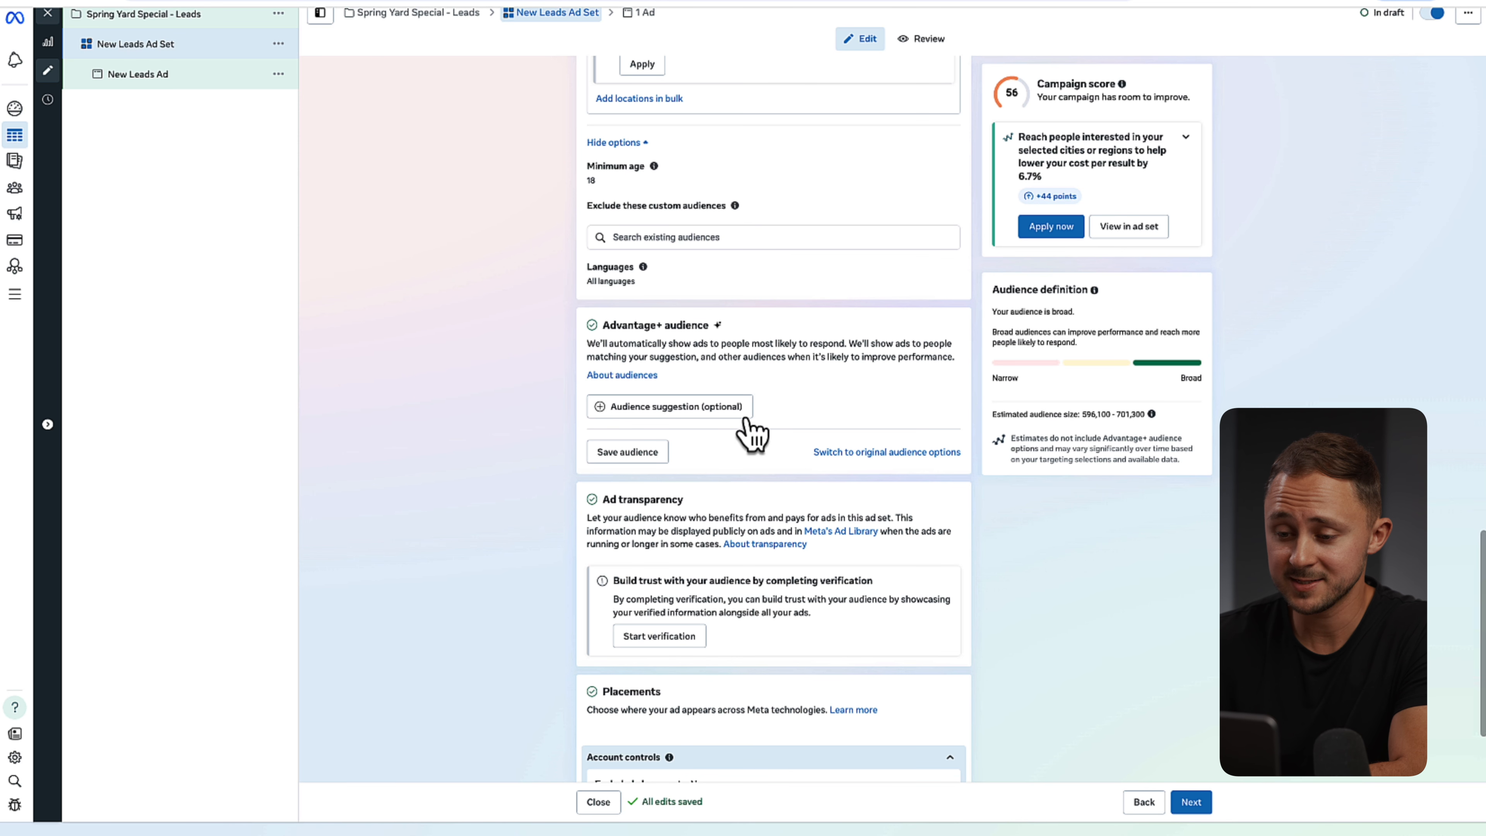
{"action": "left_click", "coordinate": [885, 451]}
{"action": "left_click", "coordinate": [698, 390]}
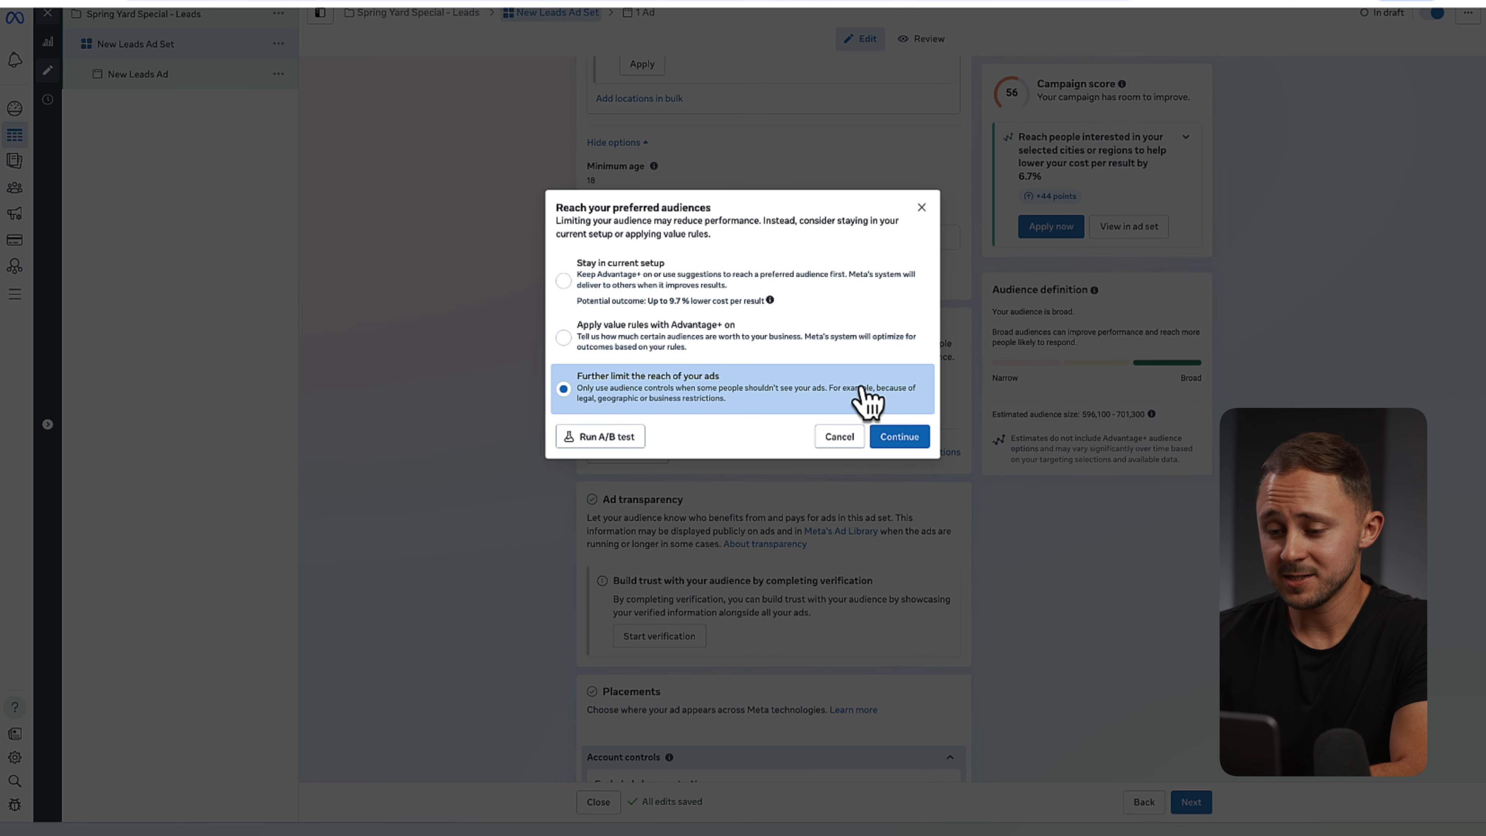
{"action": "left_click", "coordinate": [901, 437]}
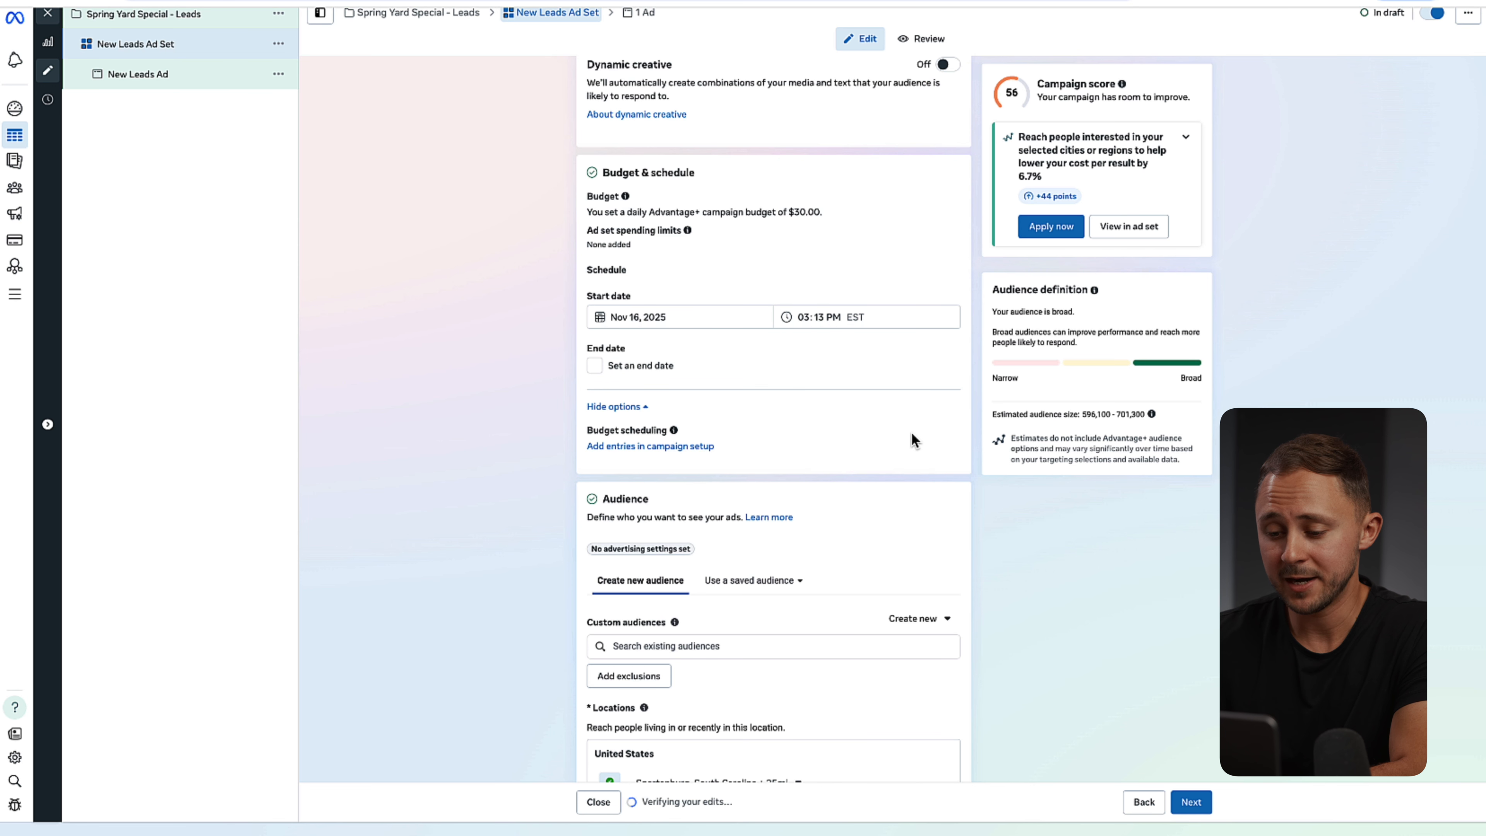
- Try adding the Home construction interest to the ad set's detailed targeting and remove it again
{"action": "scroll", "coordinate": [911, 436], "scroll_direction": "down", "scroll_amount": 10}
{"action": "left_click", "coordinate": [714, 451]}
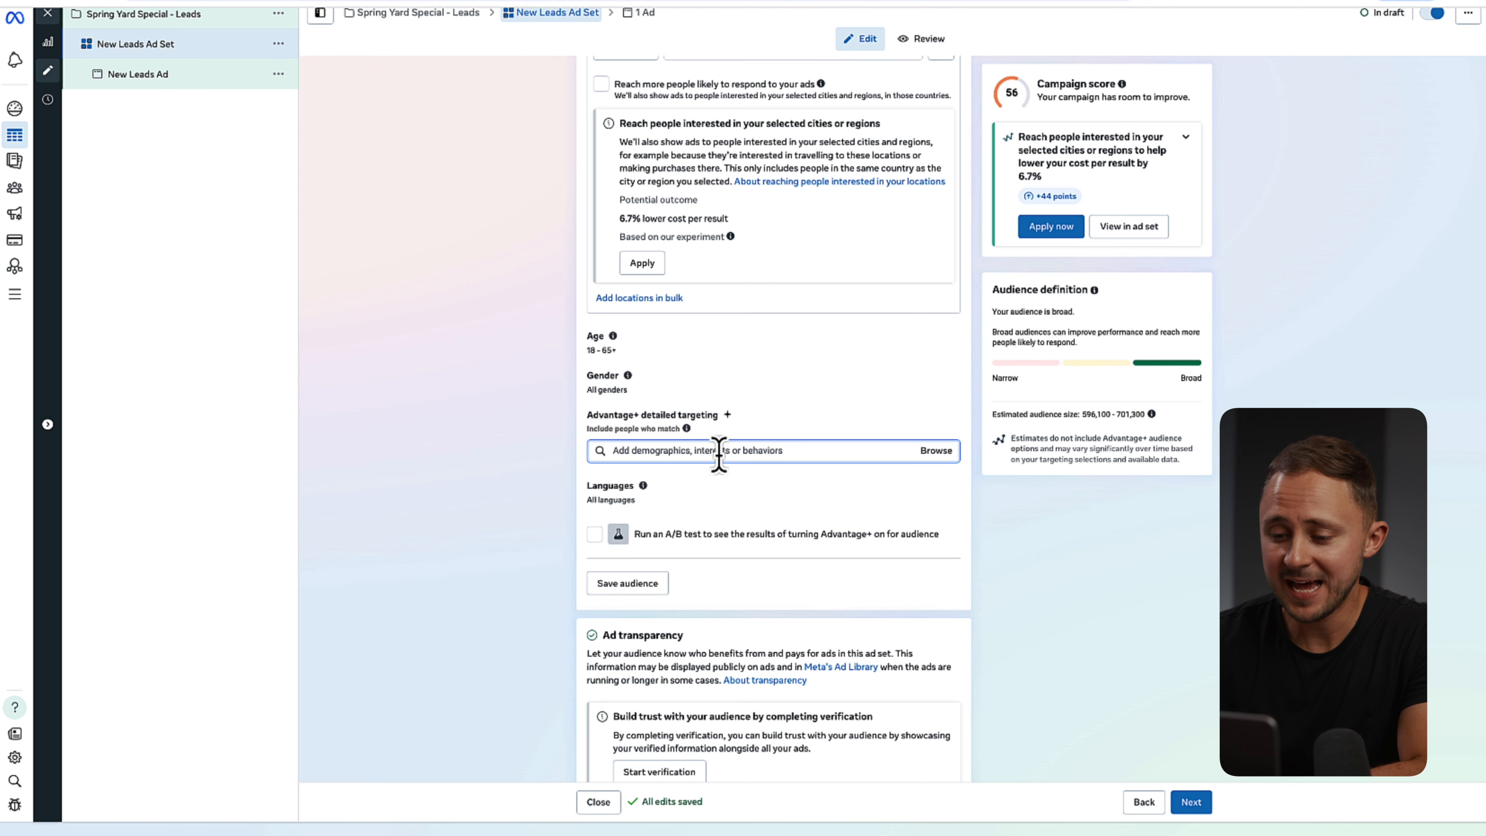
{"action": "type", "text": "hom"}
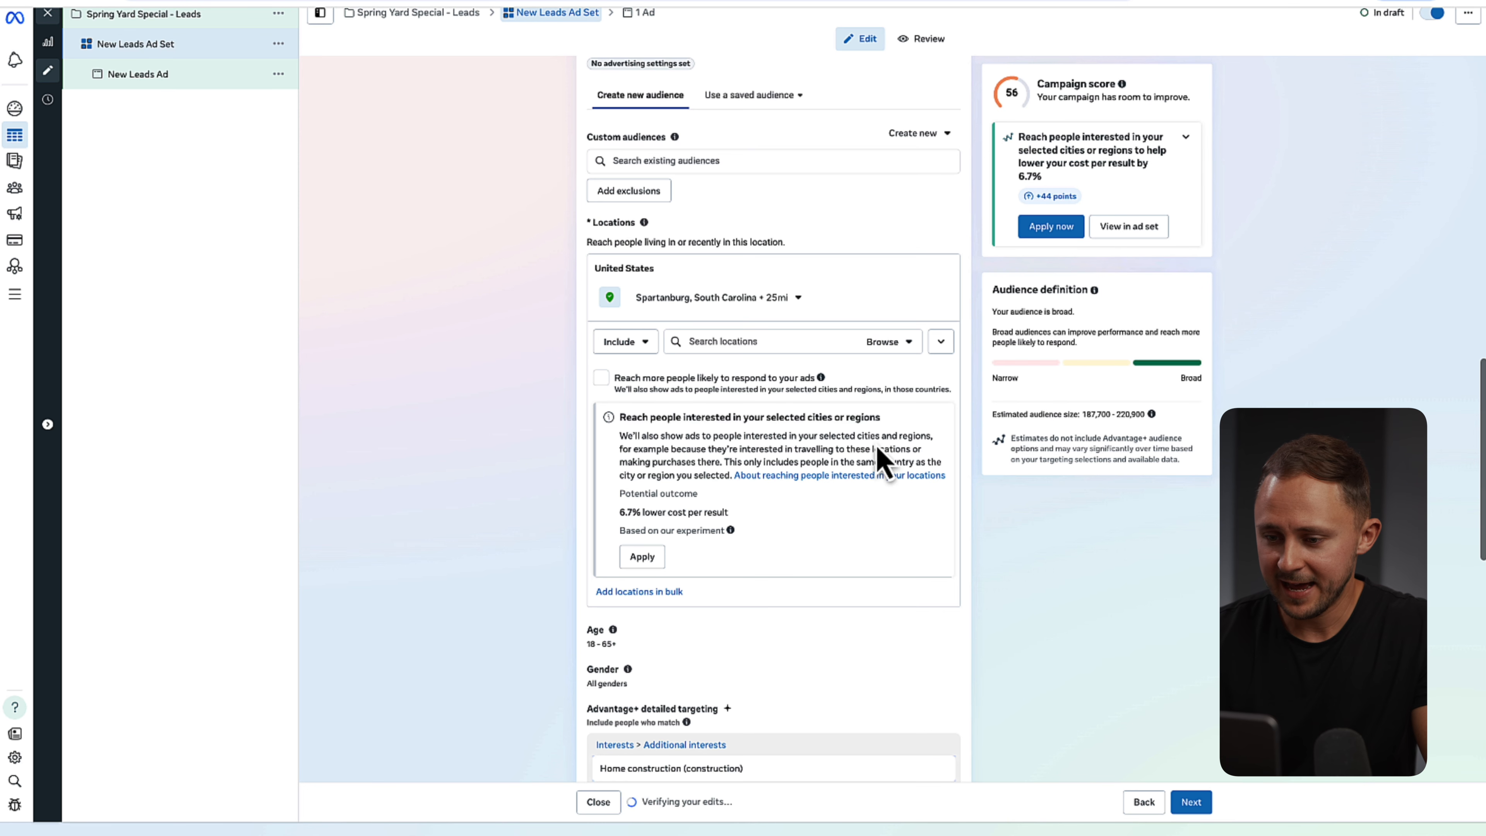
{"action": "scroll", "coordinate": [881, 329], "scroll_direction": "down", "scroll_amount": 3}
{"action": "scroll", "coordinate": [884, 342], "scroll_direction": "down", "scroll_amount": 3}
{"action": "left_click", "coordinate": [939, 623]}
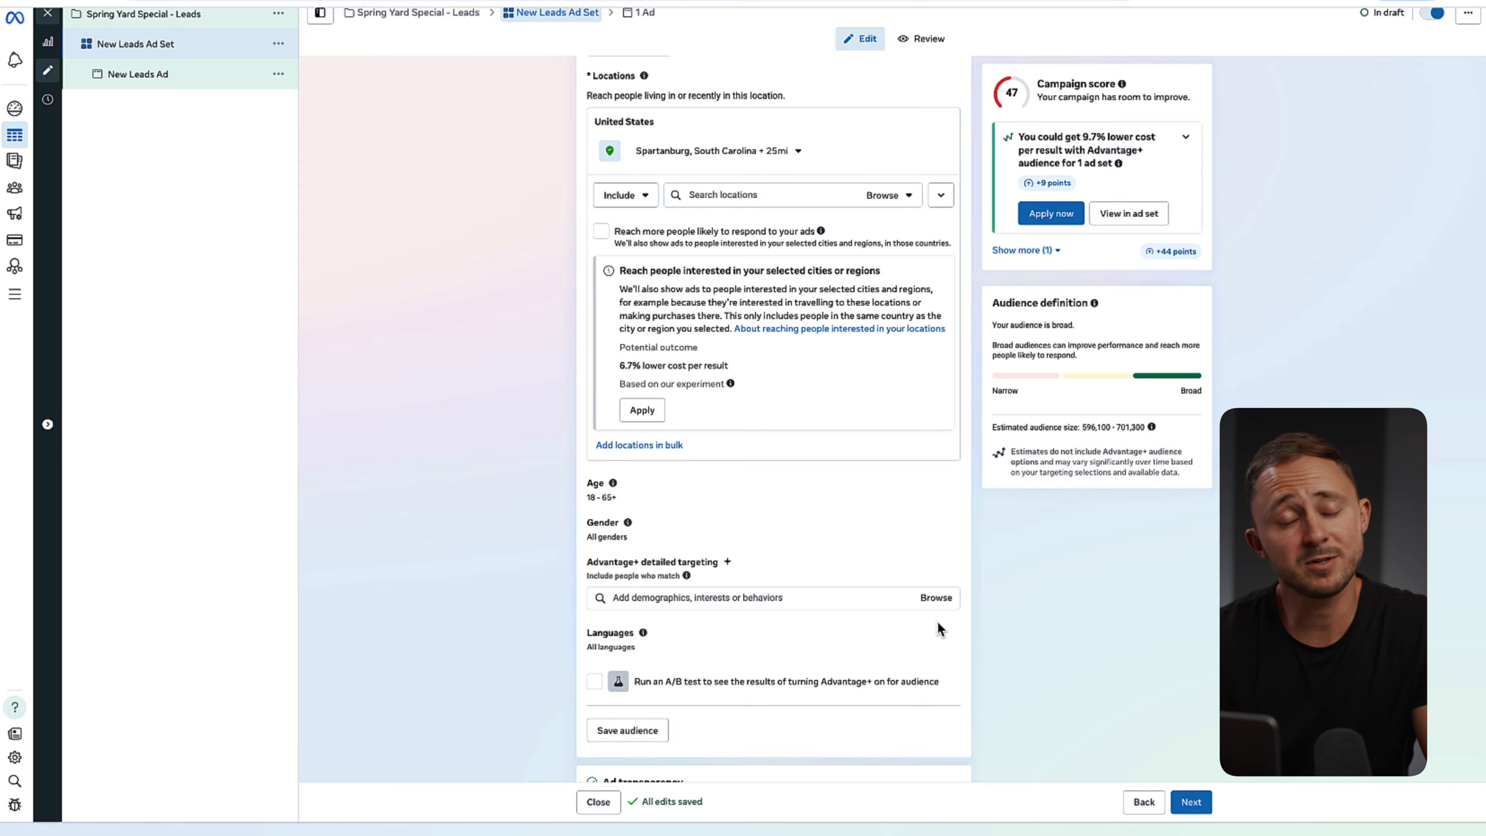
- Set the audience's minimum age to 35
{"action": "scroll", "coordinate": [937, 629], "scroll_direction": "down", "scroll_amount": 2}
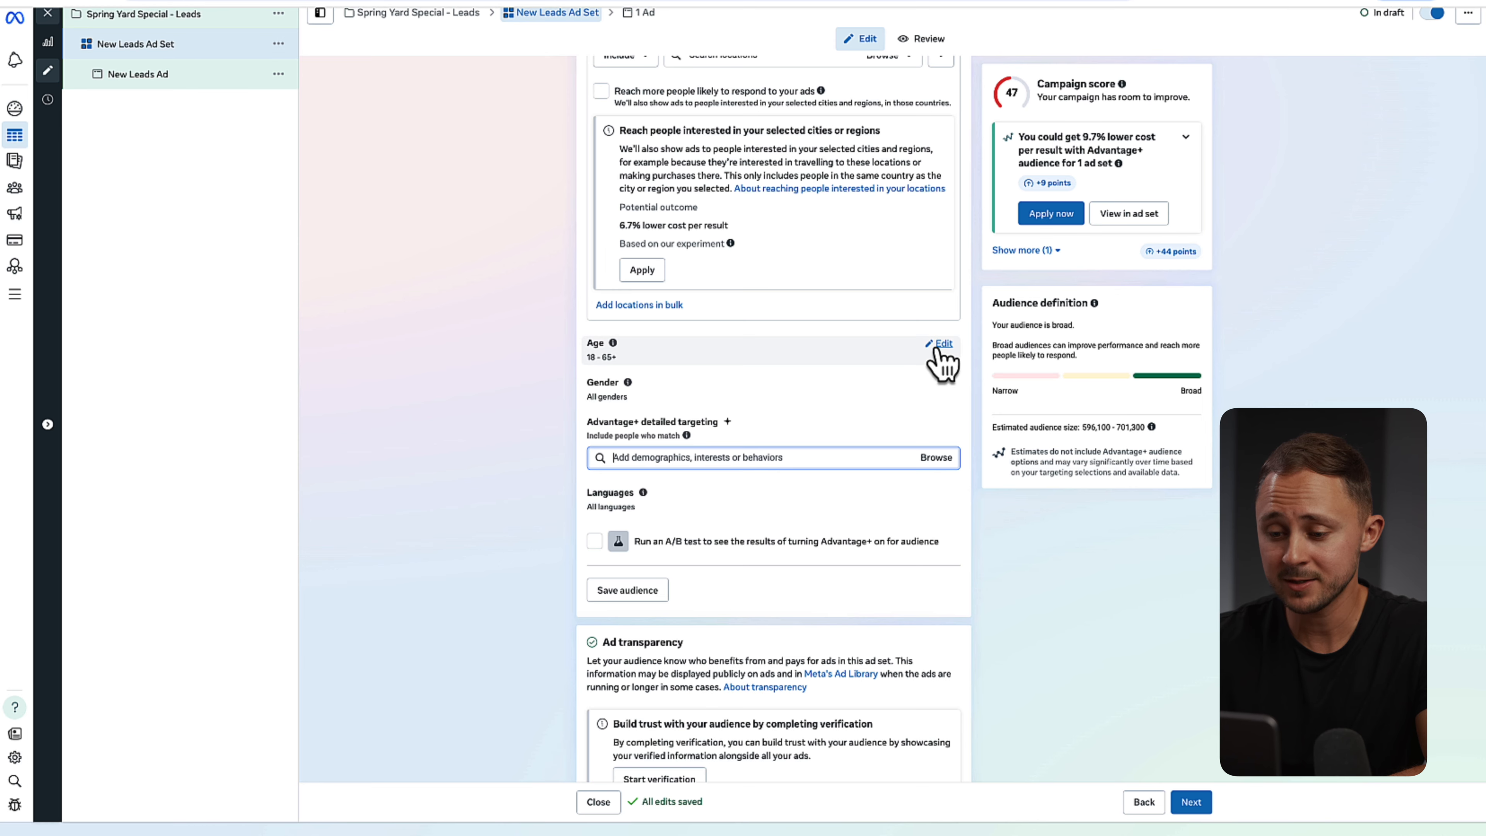
{"action": "left_click", "coordinate": [942, 358]}
{"action": "left_click", "coordinate": [619, 367]}
{"action": "scroll", "coordinate": [678, 533], "scroll_direction": "down", "scroll_amount": 4}
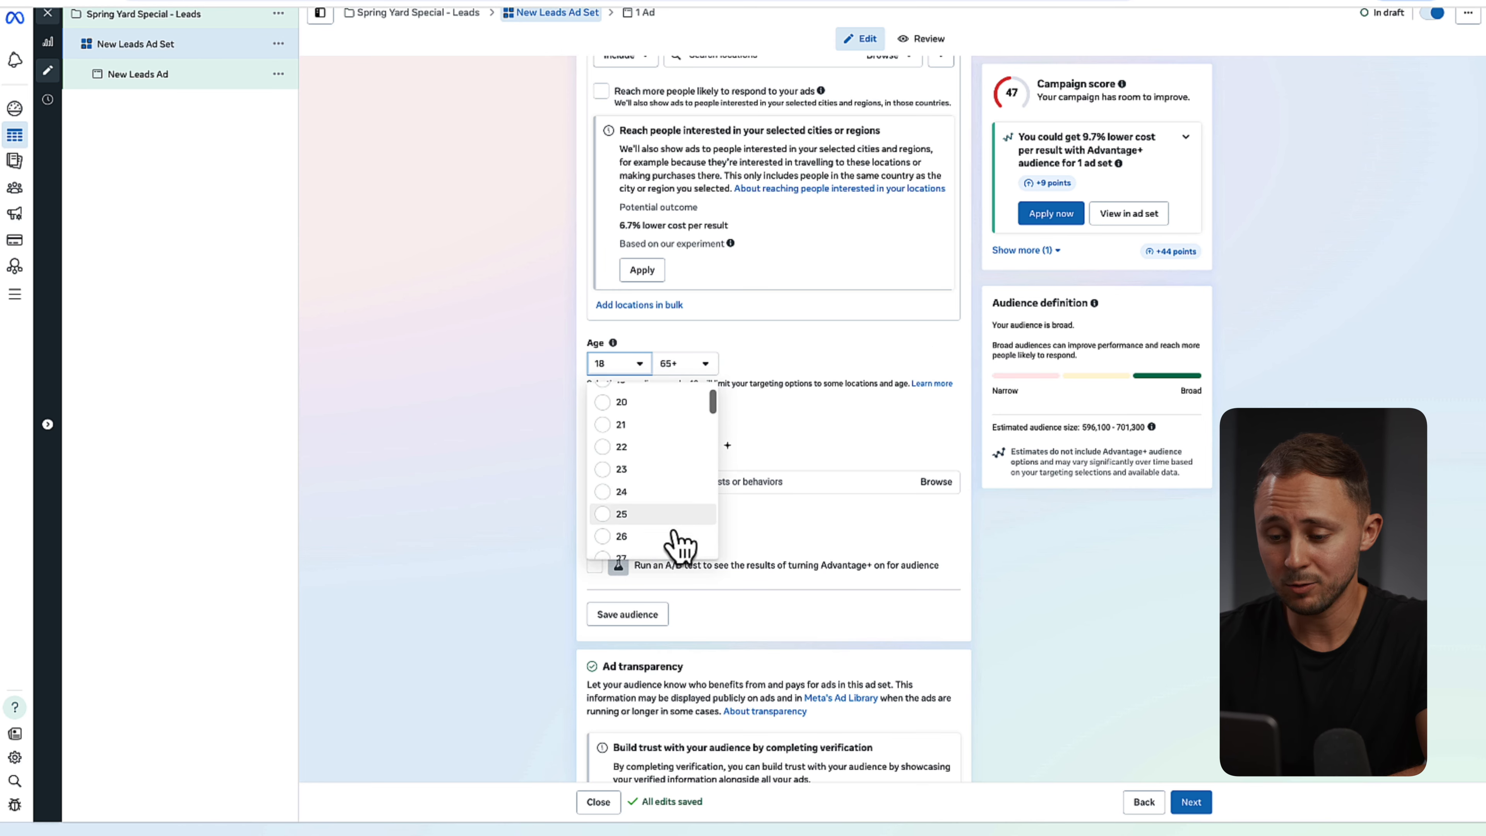
{"action": "scroll", "coordinate": [676, 535], "scroll_direction": "down", "scroll_amount": 2}
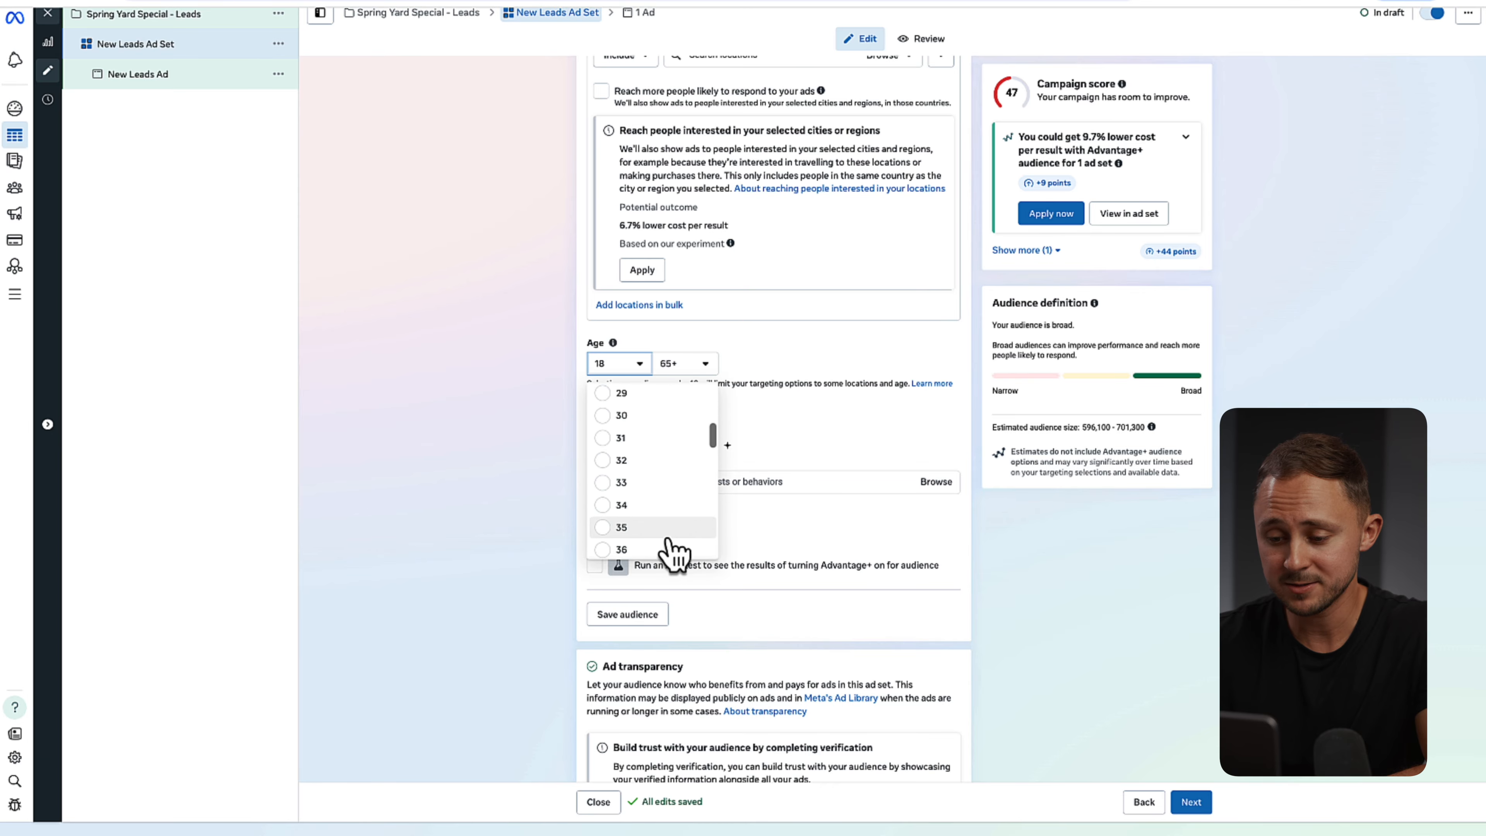
{"action": "left_click", "coordinate": [674, 551]}
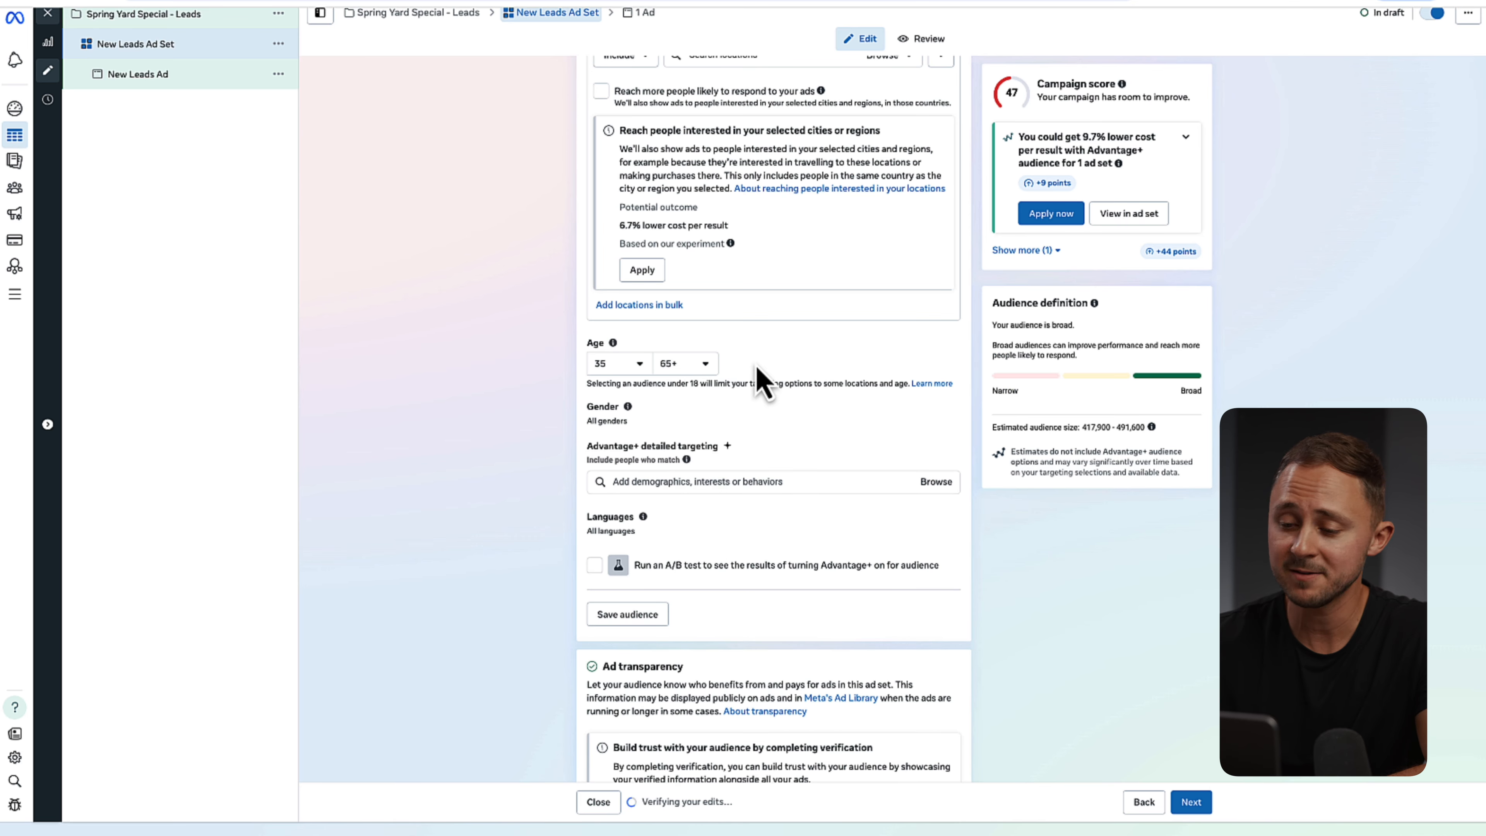
- Review the ad set's audience, budget and schedule settings and the campaign-level Advantage+ budget
{"action": "scroll", "coordinate": [755, 365], "scroll_direction": "down", "scroll_amount": 1}
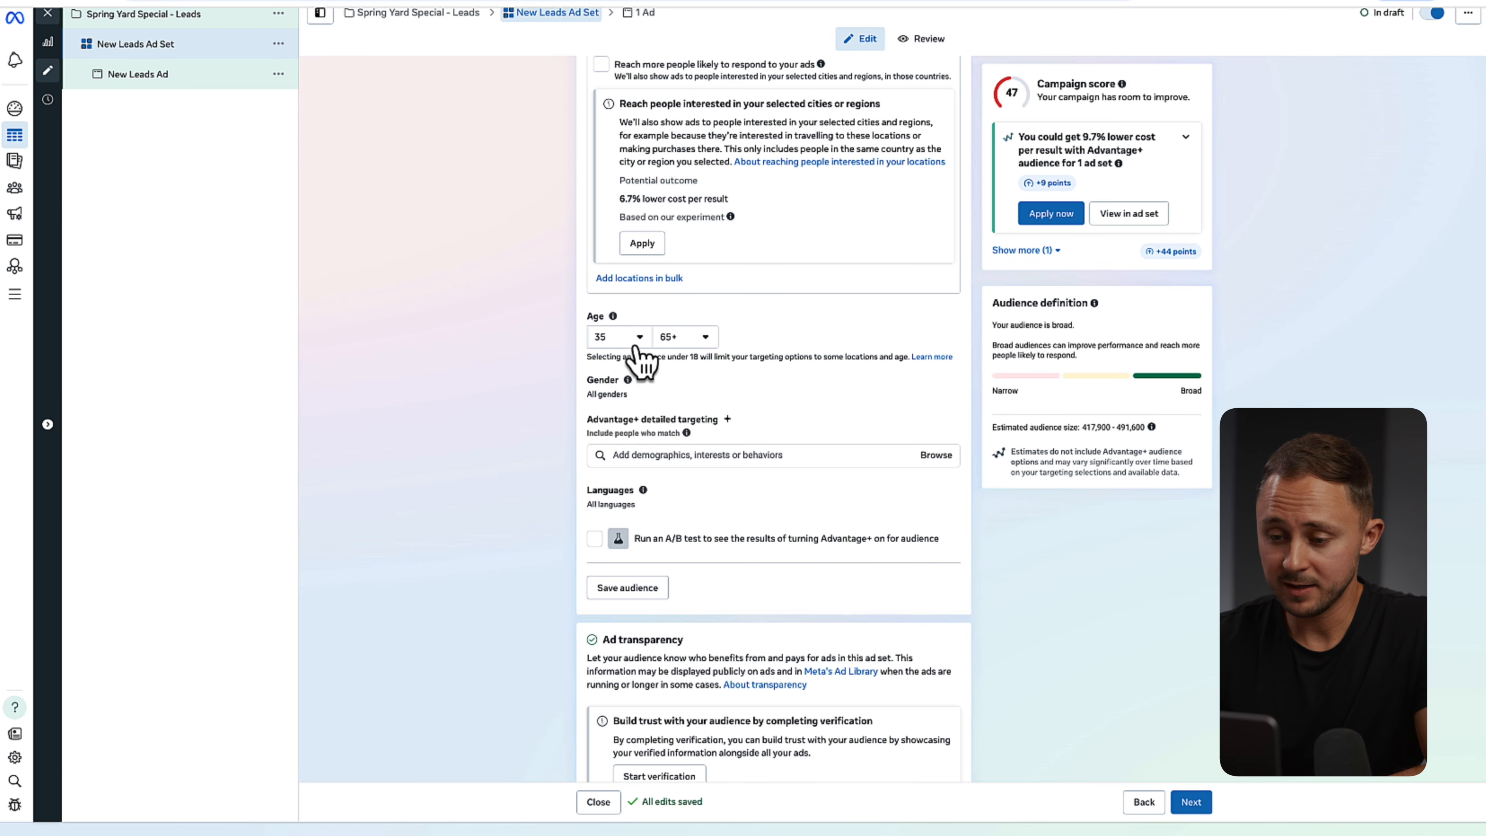
{"action": "scroll", "coordinate": [642, 361], "scroll_direction": "down", "scroll_amount": 2}
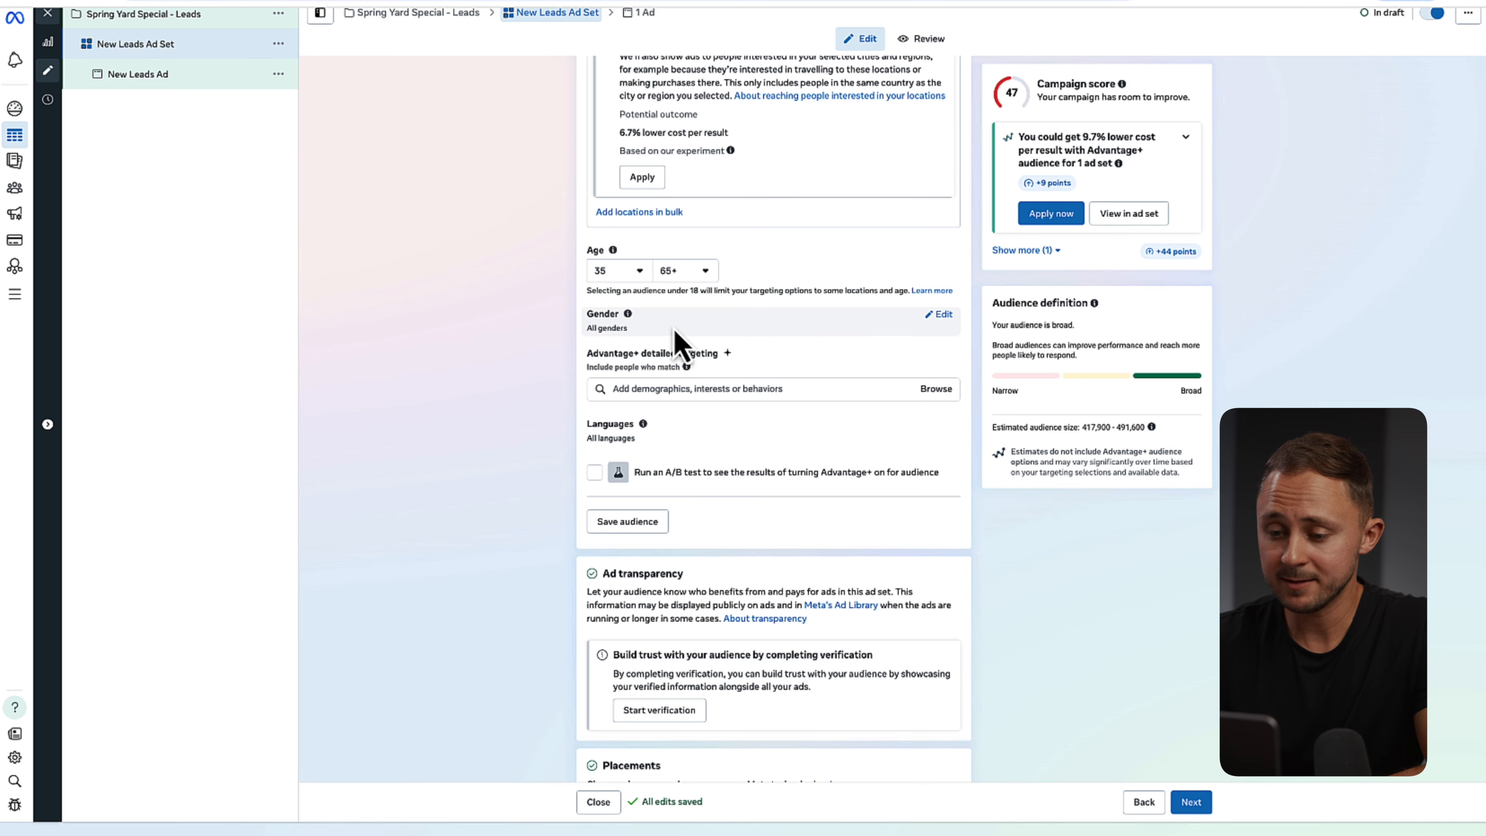
{"action": "scroll", "coordinate": [801, 333], "scroll_direction": "down", "scroll_amount": 3}
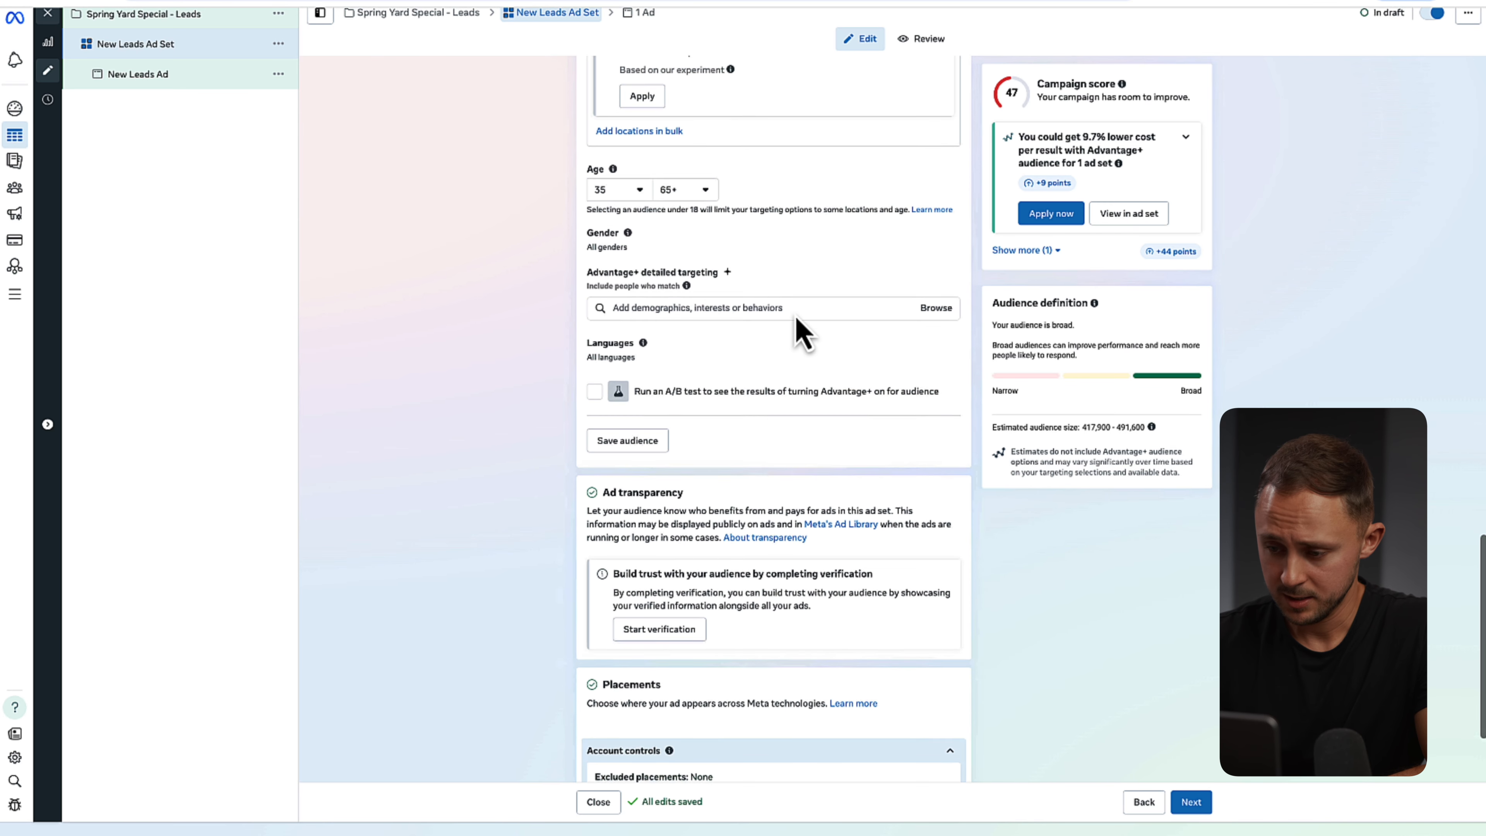
{"action": "scroll", "coordinate": [798, 328], "scroll_direction": "up", "scroll_amount": 10}
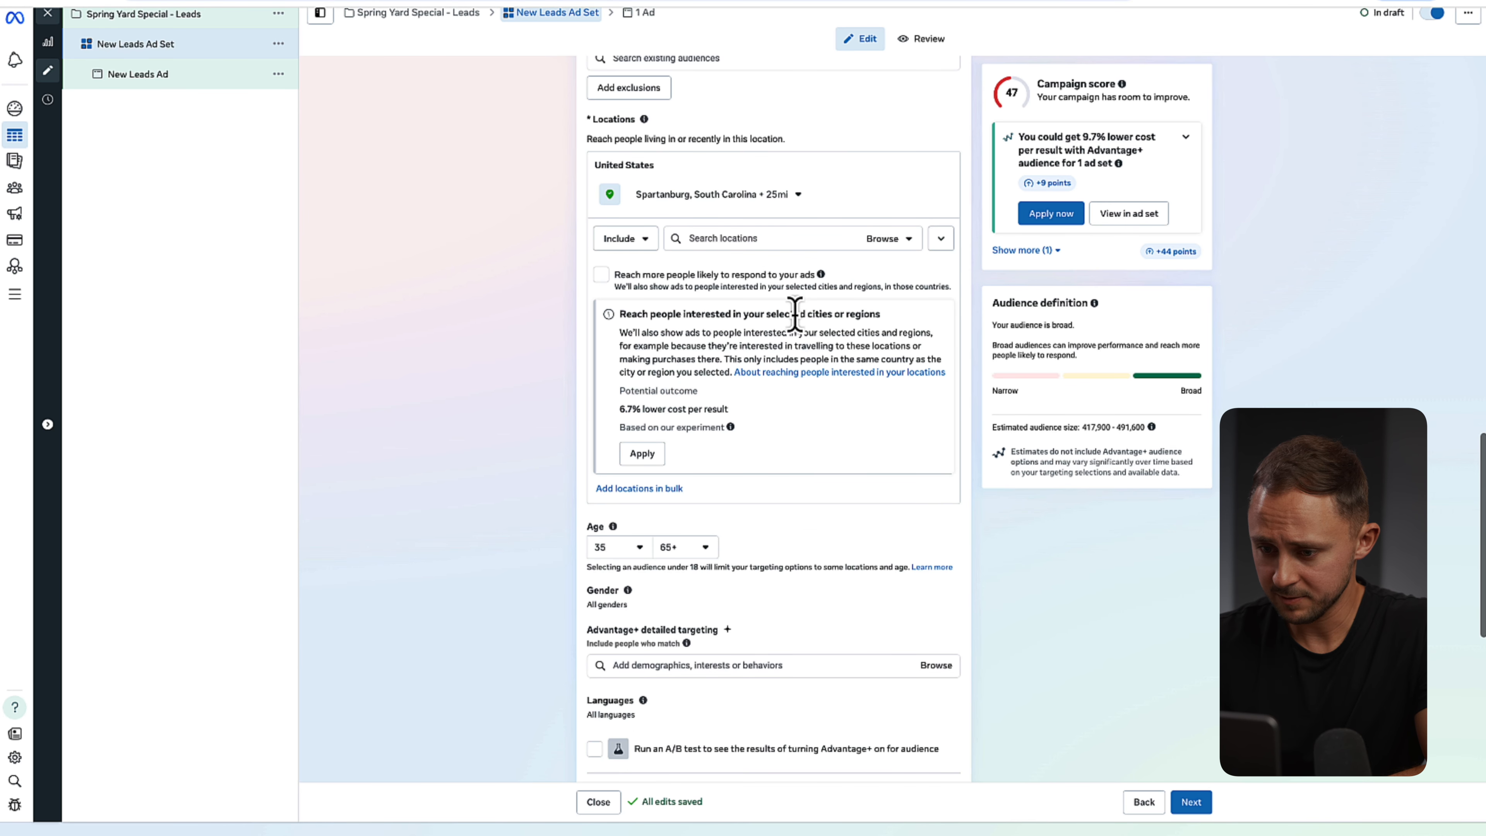
{"action": "scroll", "coordinate": [796, 316], "scroll_direction": "up", "scroll_amount": 6}
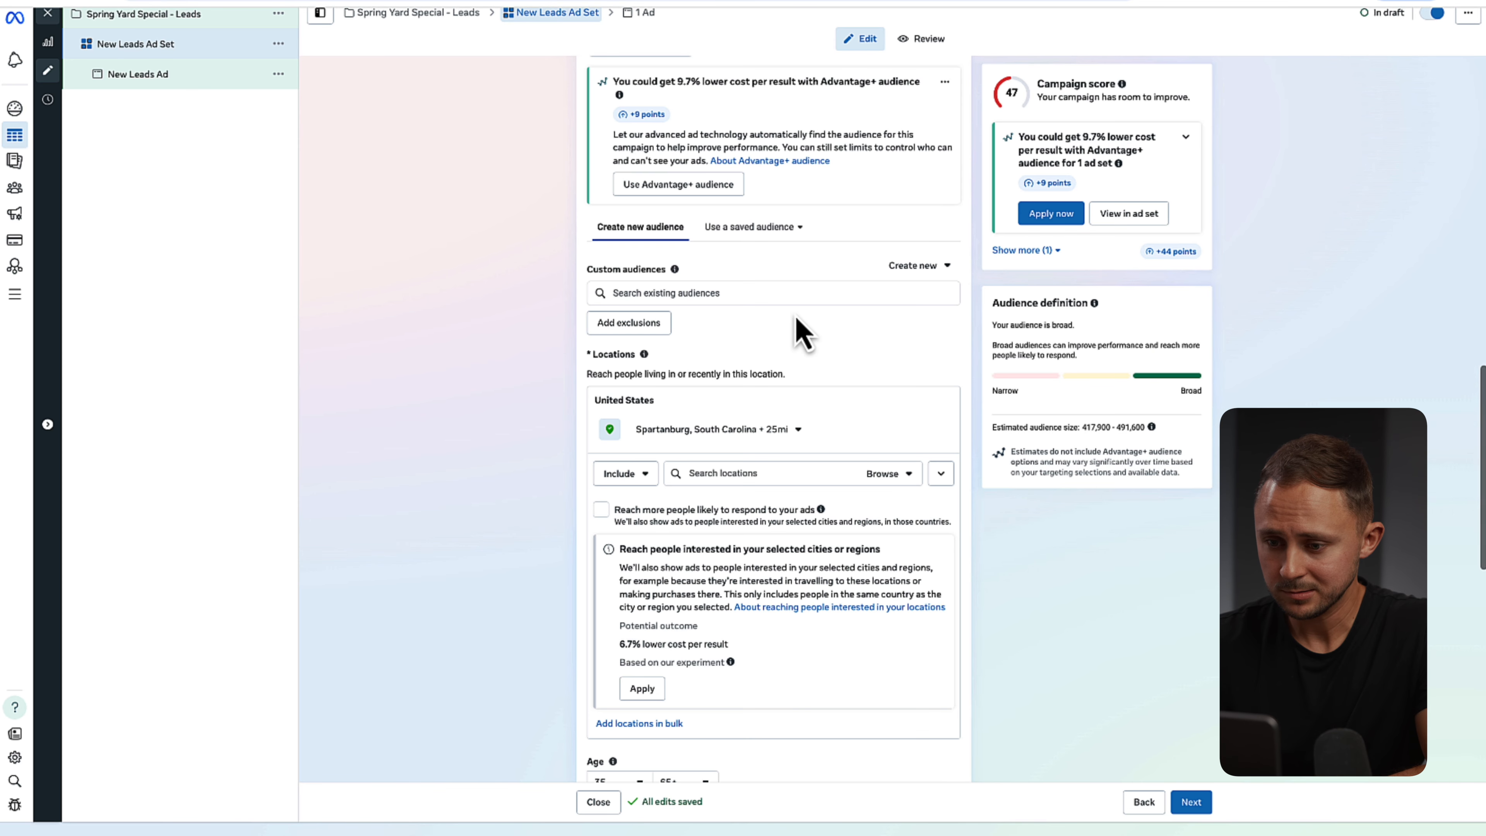
{"action": "scroll", "coordinate": [802, 333], "scroll_direction": "down", "scroll_amount": 15}
{"action": "scroll", "coordinate": [802, 333], "scroll_direction": "up", "scroll_amount": 20}
{"action": "scroll", "coordinate": [797, 321], "scroll_direction": "up", "scroll_amount": 8}
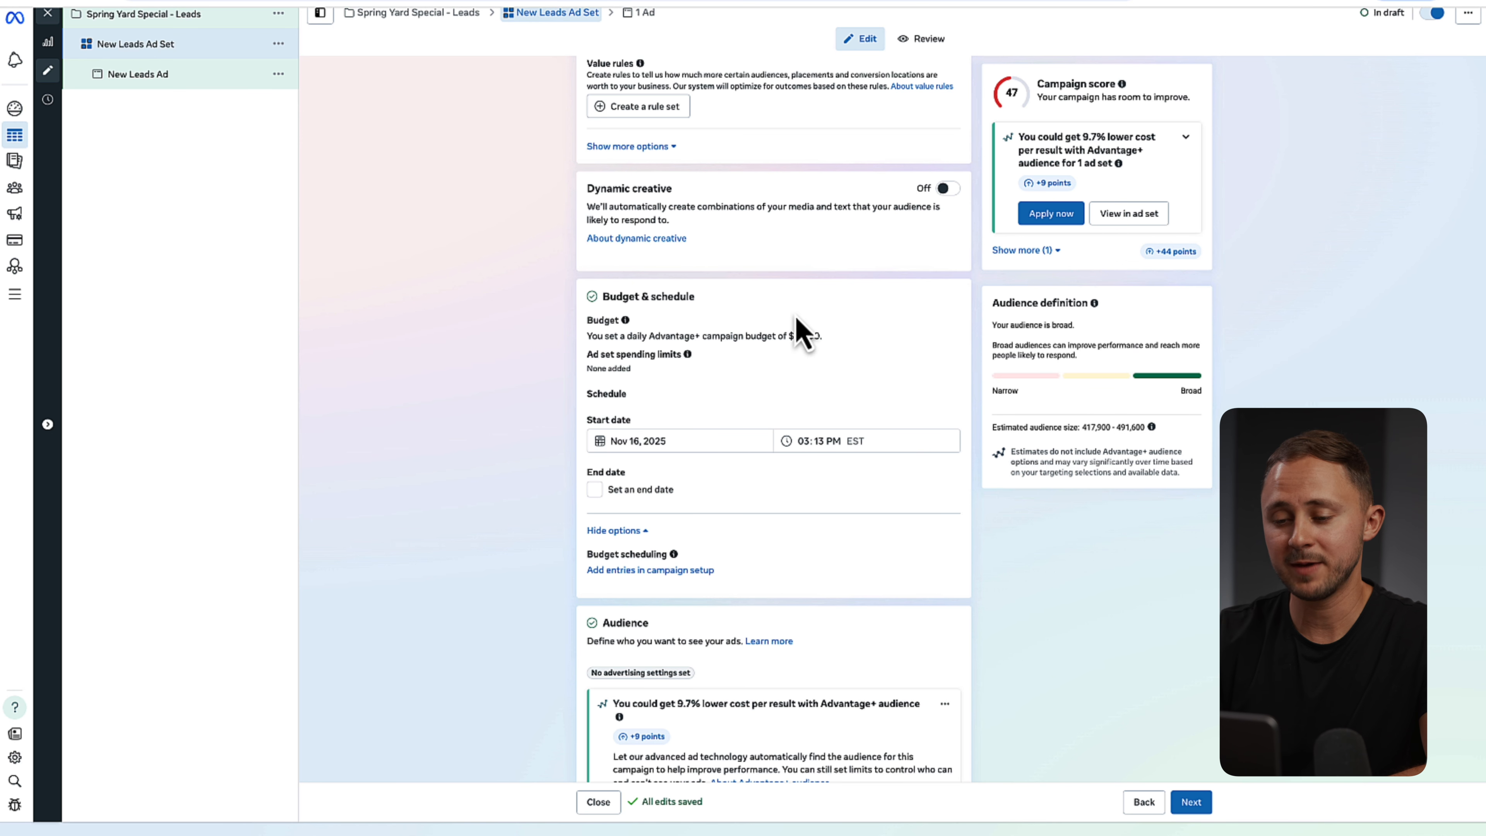
{"action": "scroll", "coordinate": [799, 332], "scroll_direction": "down", "scroll_amount": 2}
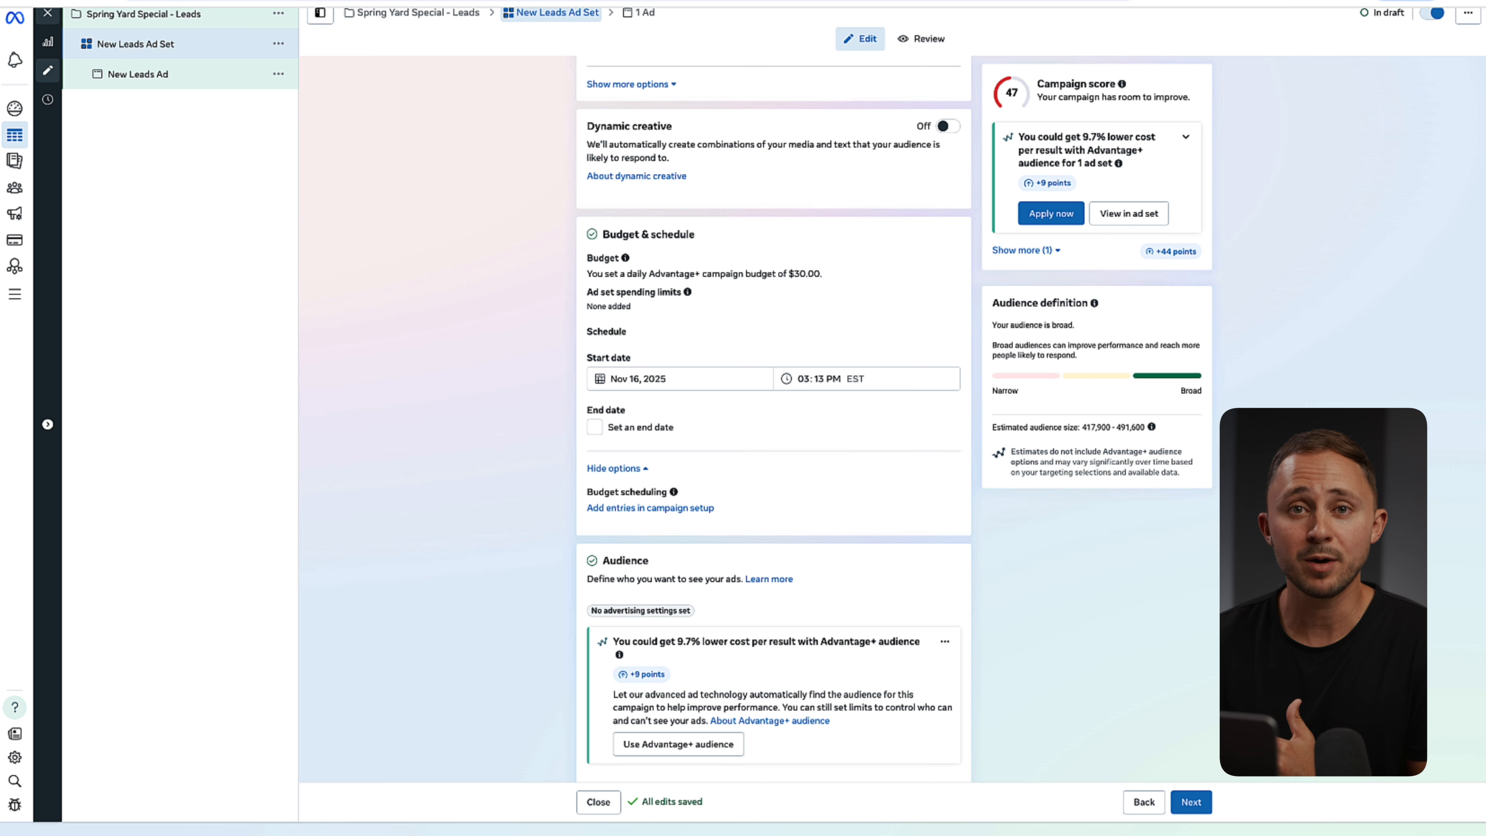
{"action": "left_click", "coordinate": [142, 20]}
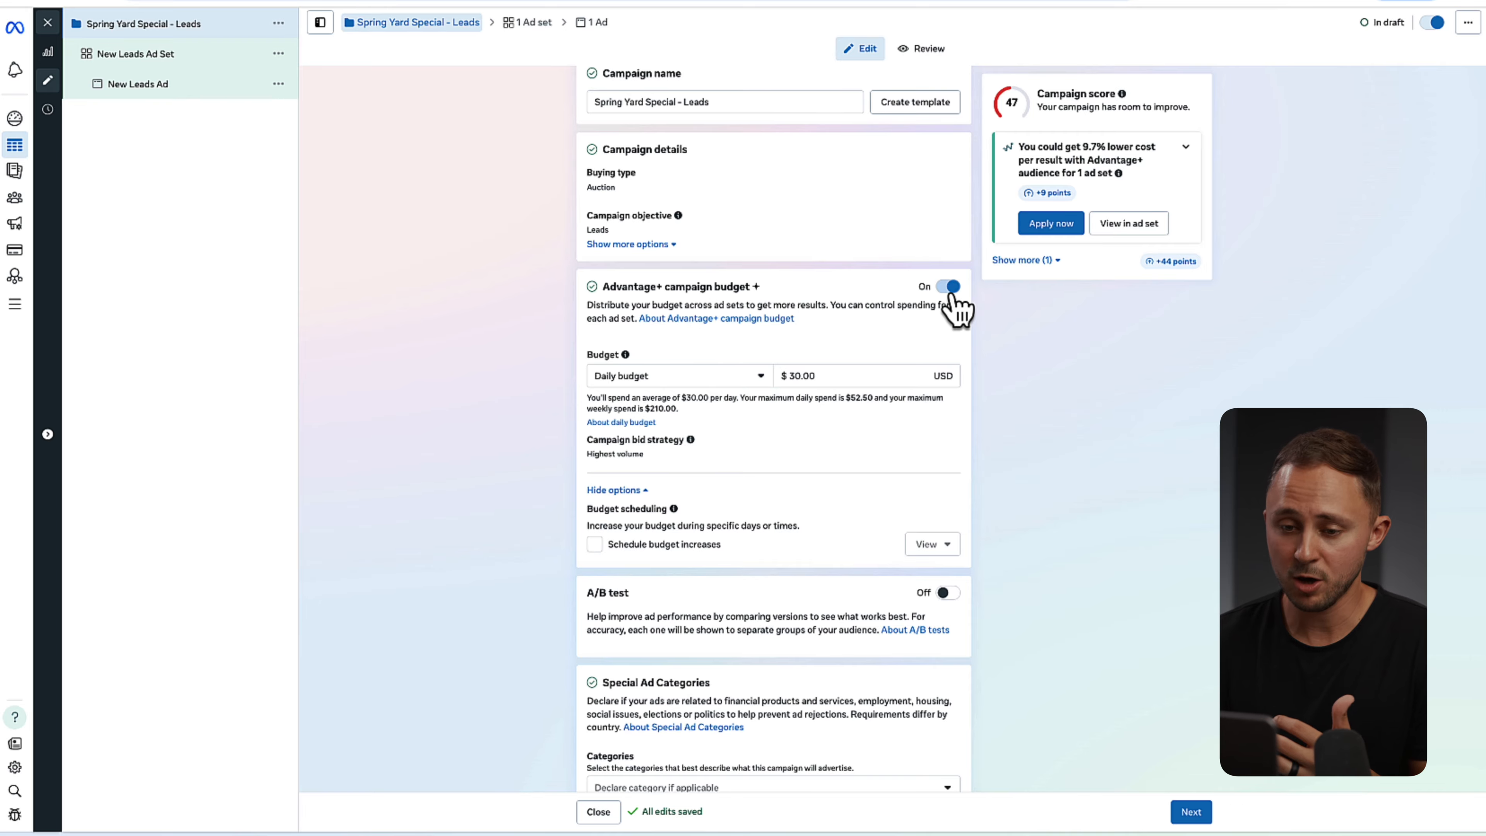
- Switch the ad set to manual placements and exclude the Audience Network platform
{"action": "left_click", "coordinate": [191, 63]}
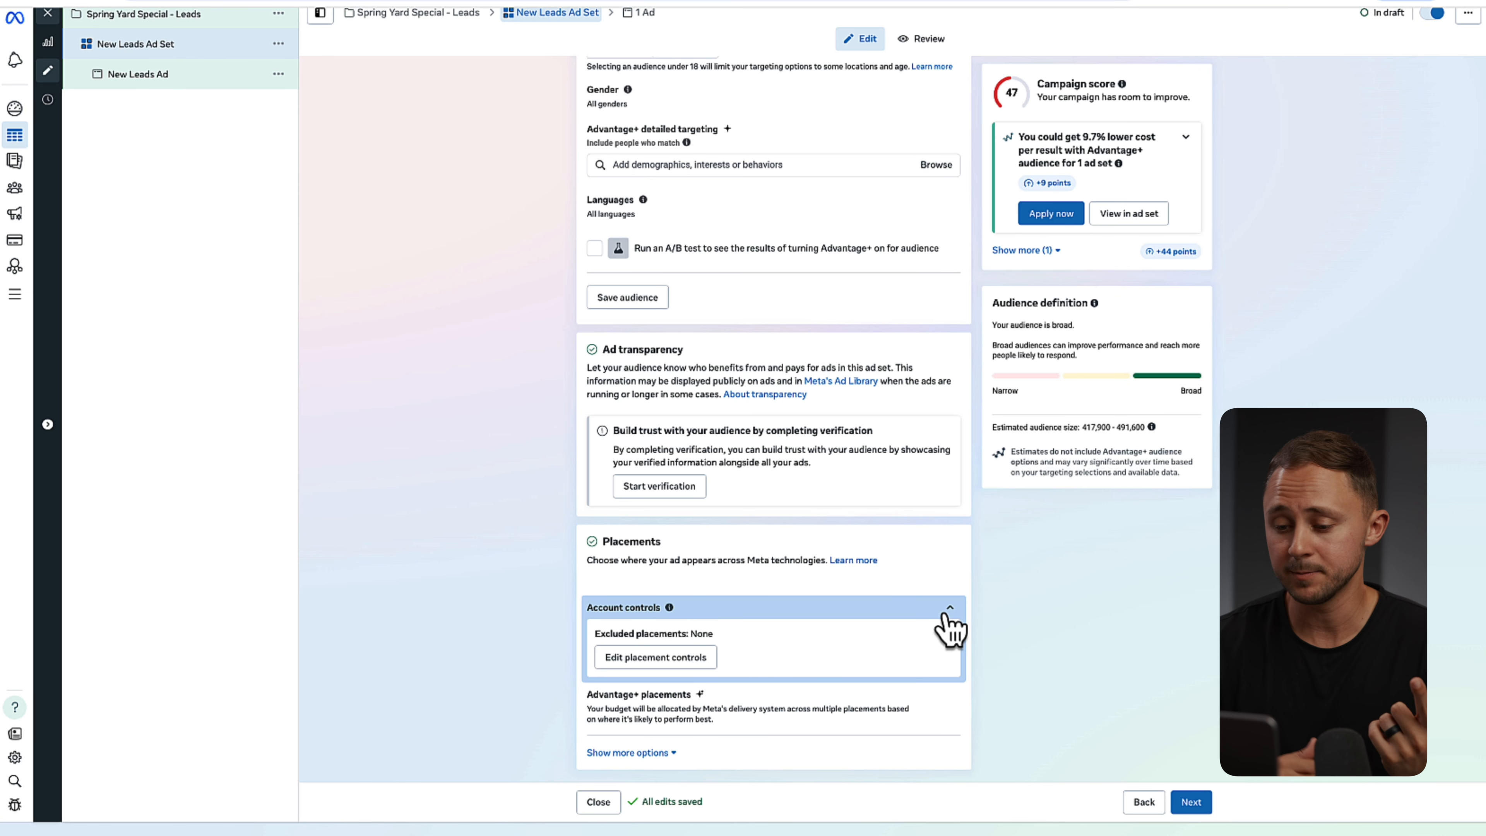
{"action": "left_click", "coordinate": [949, 609]}
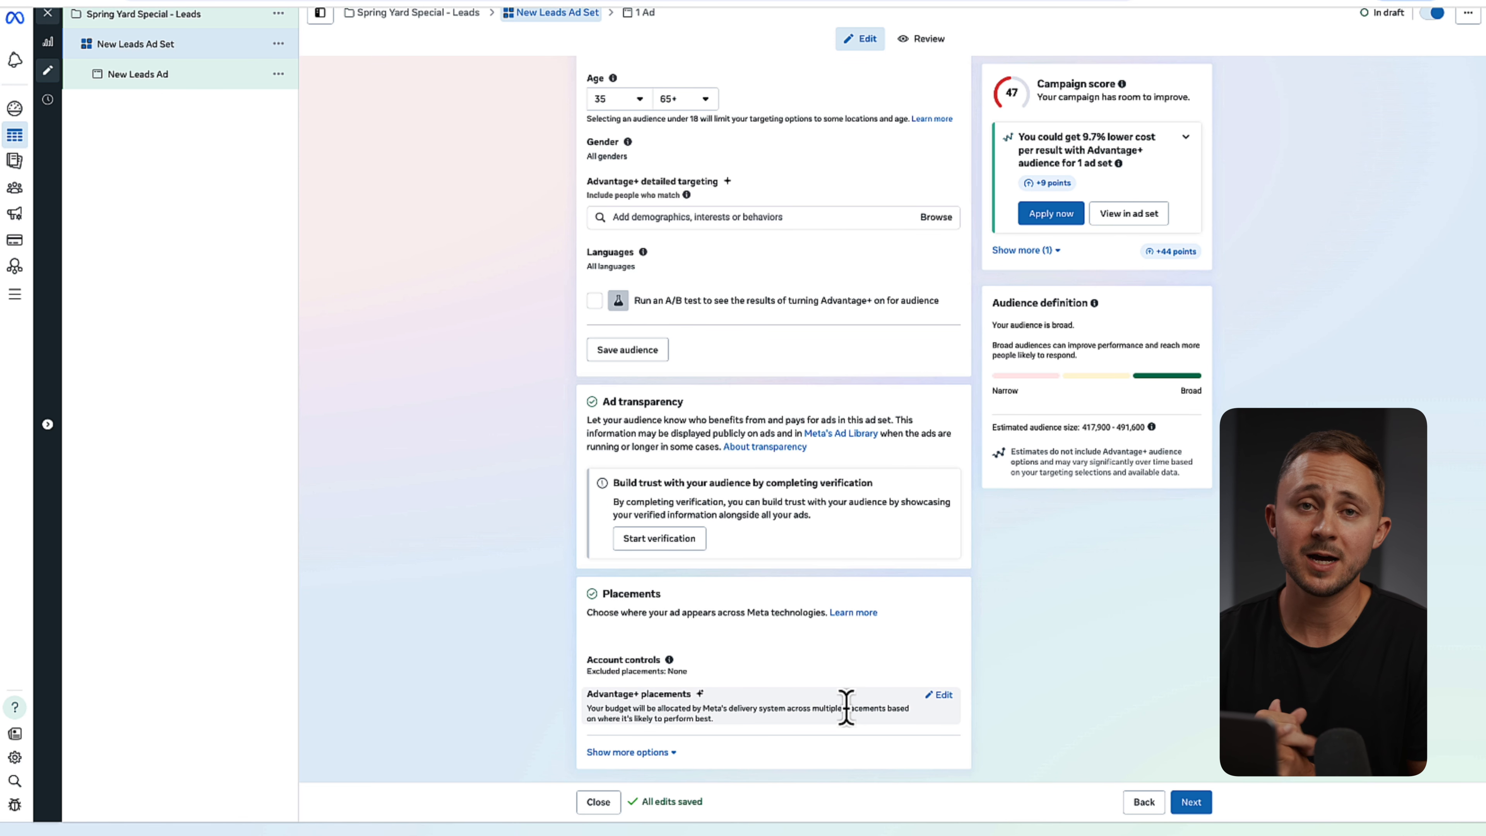
{"action": "left_click", "coordinate": [940, 696]}
{"action": "left_click", "coordinate": [696, 721]}
{"action": "scroll", "coordinate": [889, 651], "scroll_direction": "down", "scroll_amount": 10}
{"action": "scroll", "coordinate": [872, 468], "scroll_direction": "up", "scroll_amount": 3}
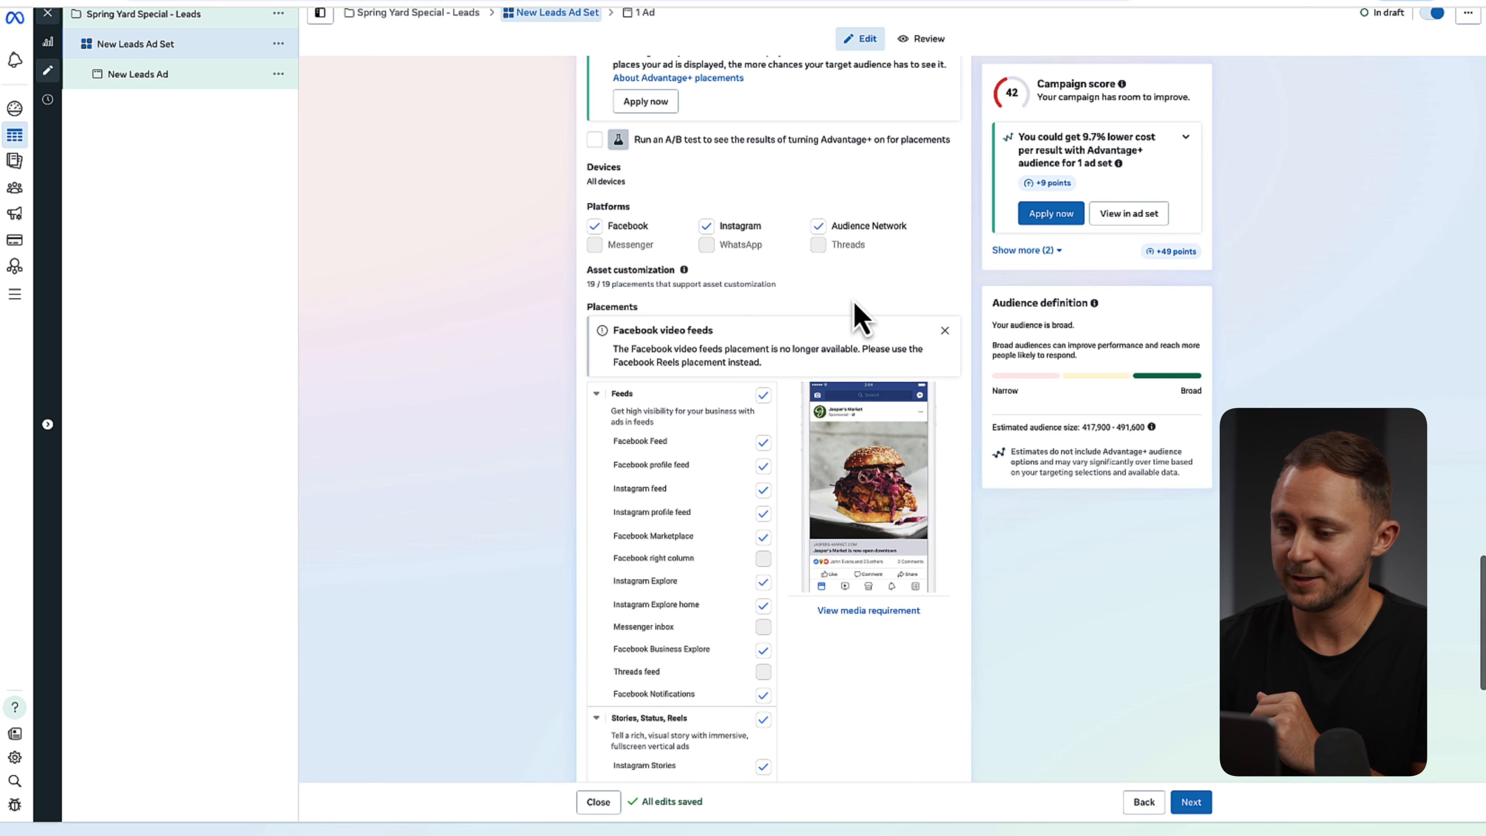
{"action": "left_click", "coordinate": [818, 227]}
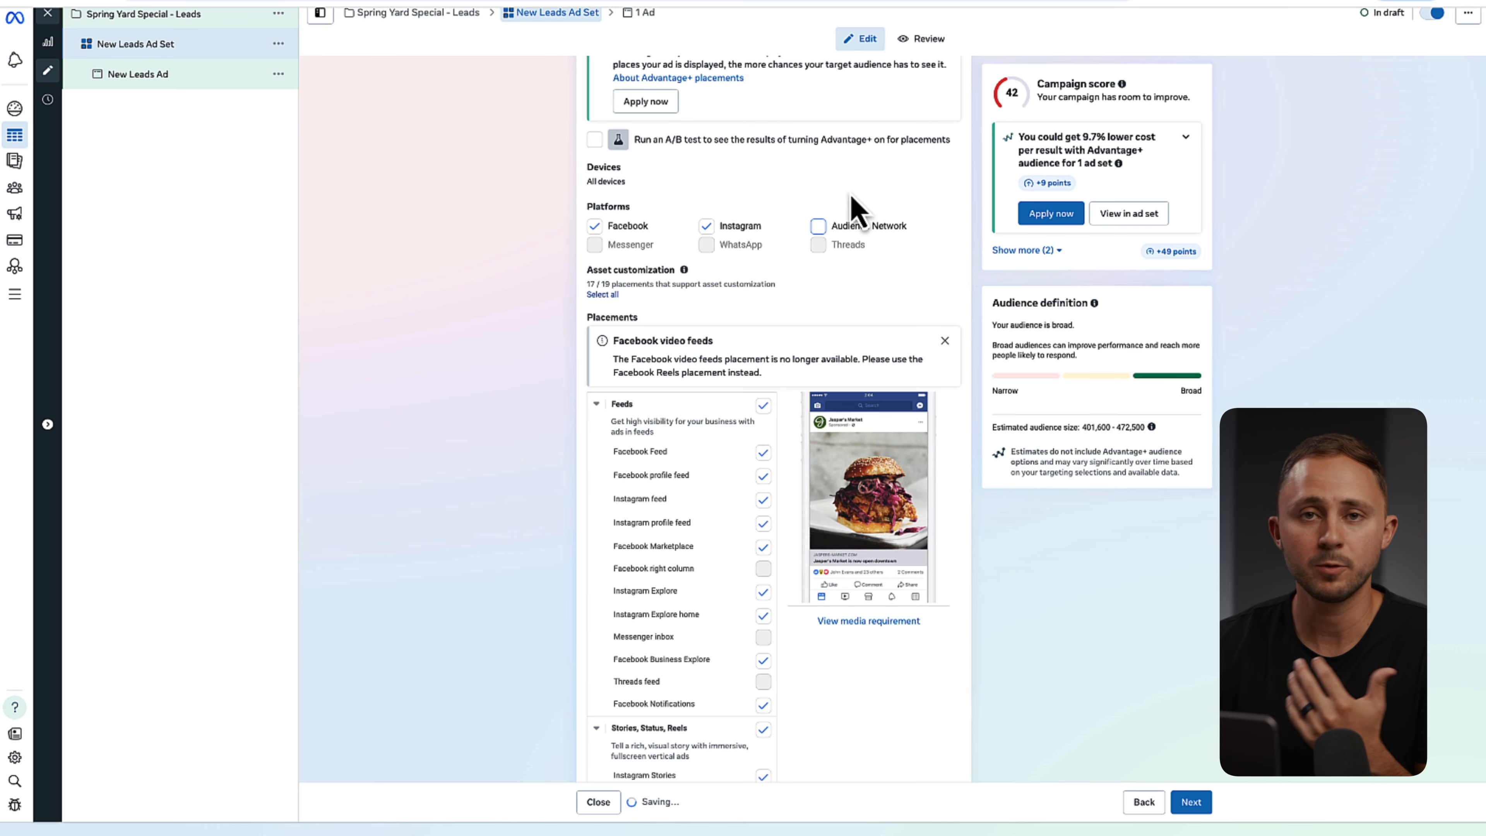
- Exclude the Instagram Explore home, Facebook Business Explore and Facebook Notifications feed placements
{"action": "scroll", "coordinate": [855, 208], "scroll_direction": "down", "scroll_amount": 5}
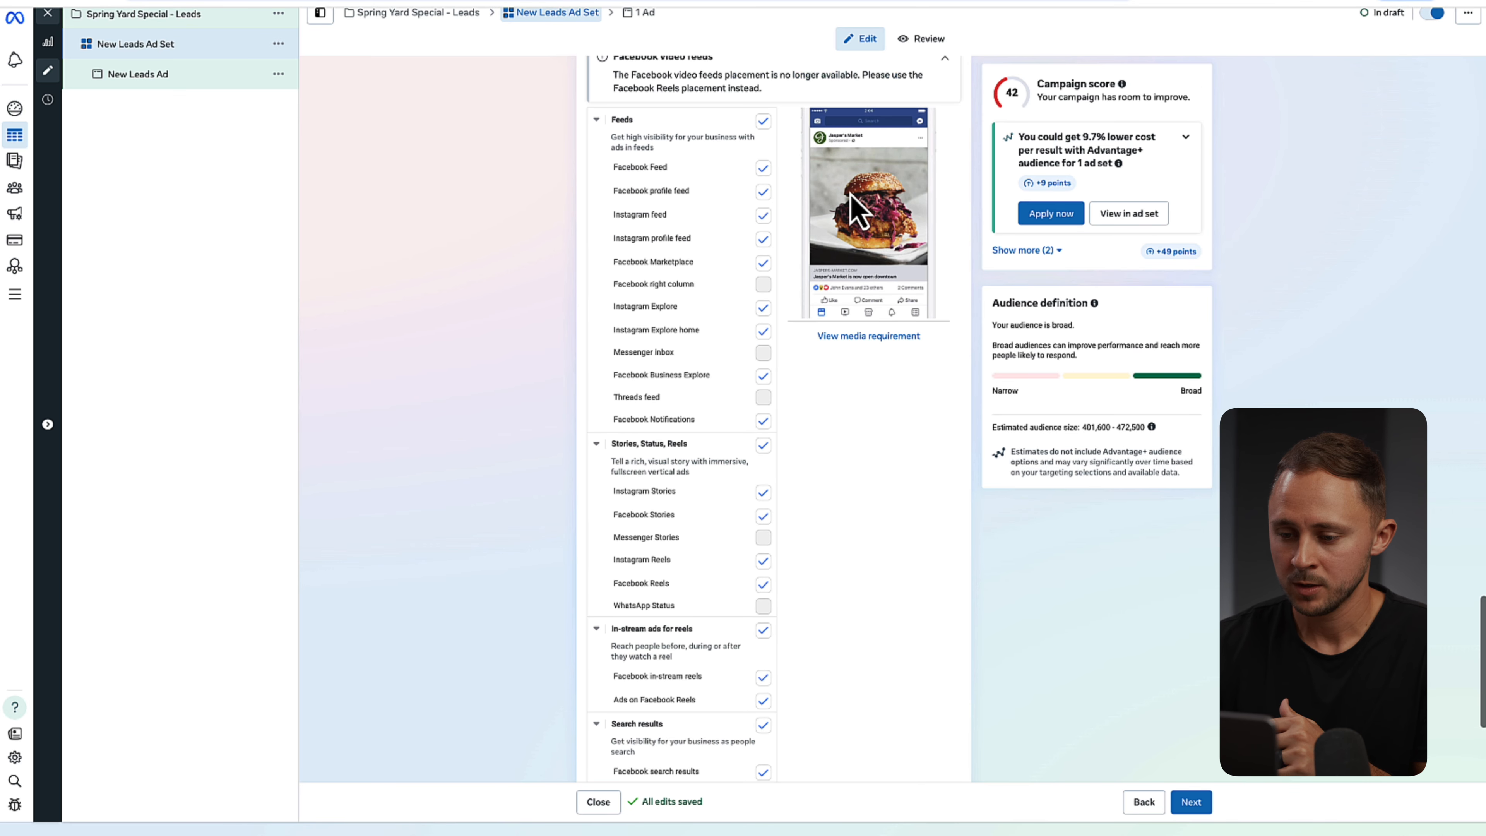
{"action": "left_click", "coordinate": [762, 331]}
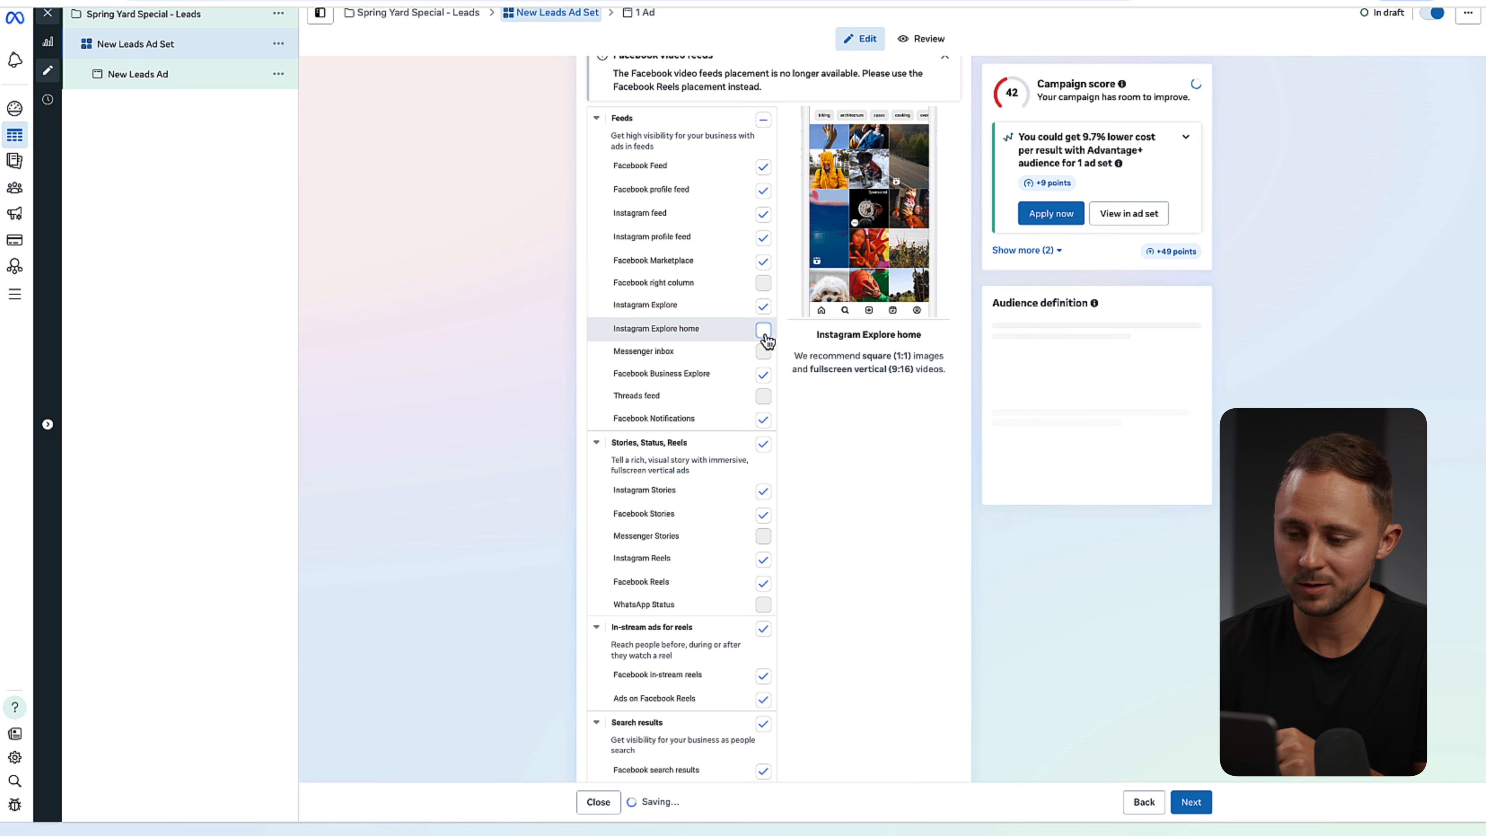
{"action": "left_click", "coordinate": [763, 375]}
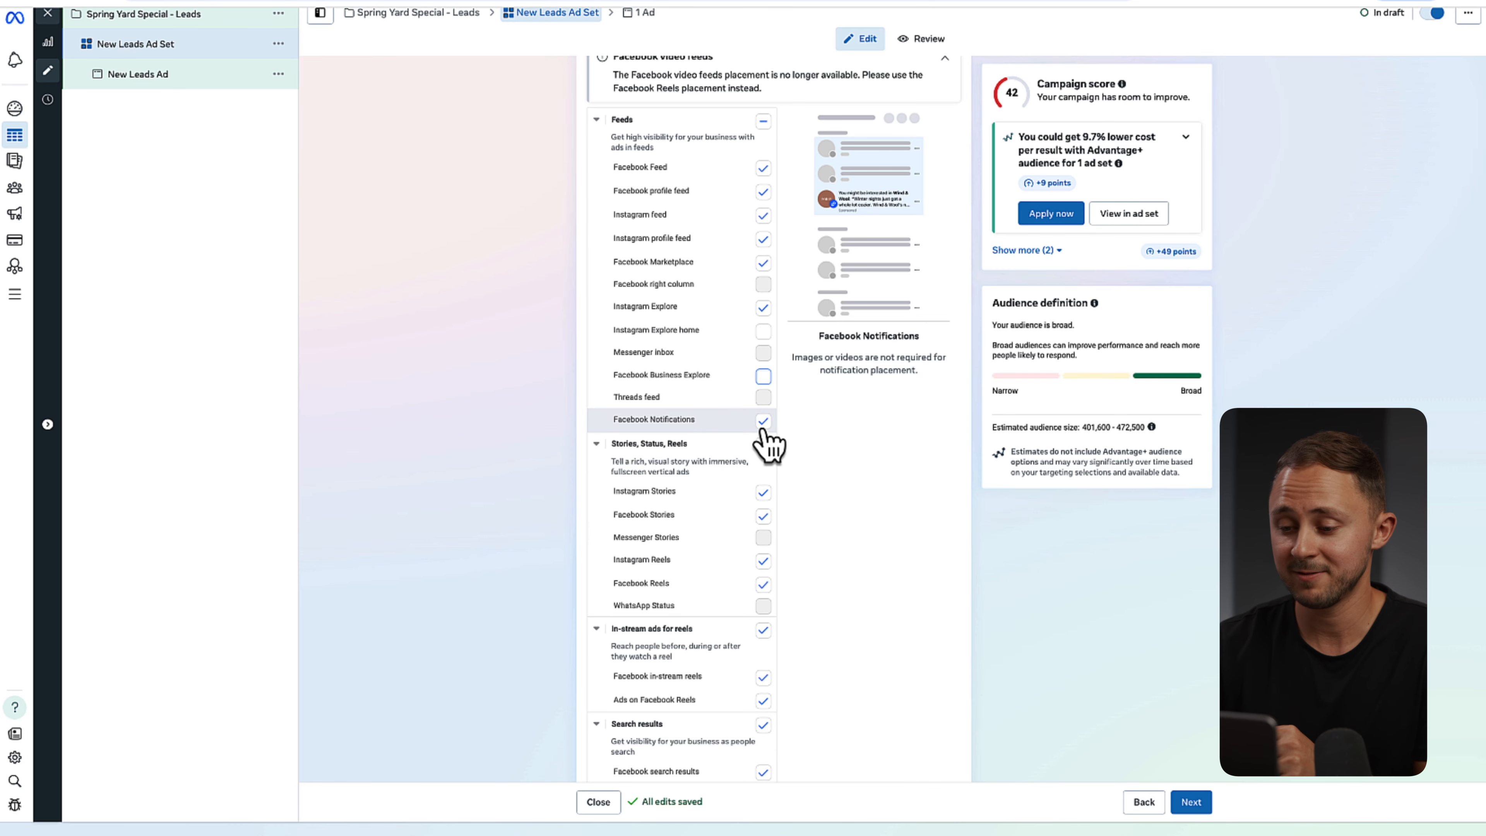
{"action": "left_click", "coordinate": [761, 424]}
- Exclude the in-stream ads for reels and search results placement groups
{"action": "scroll", "coordinate": [728, 523], "scroll_direction": "down", "scroll_amount": 1}
{"action": "scroll", "coordinate": [728, 523], "scroll_direction": "down", "scroll_amount": 1}
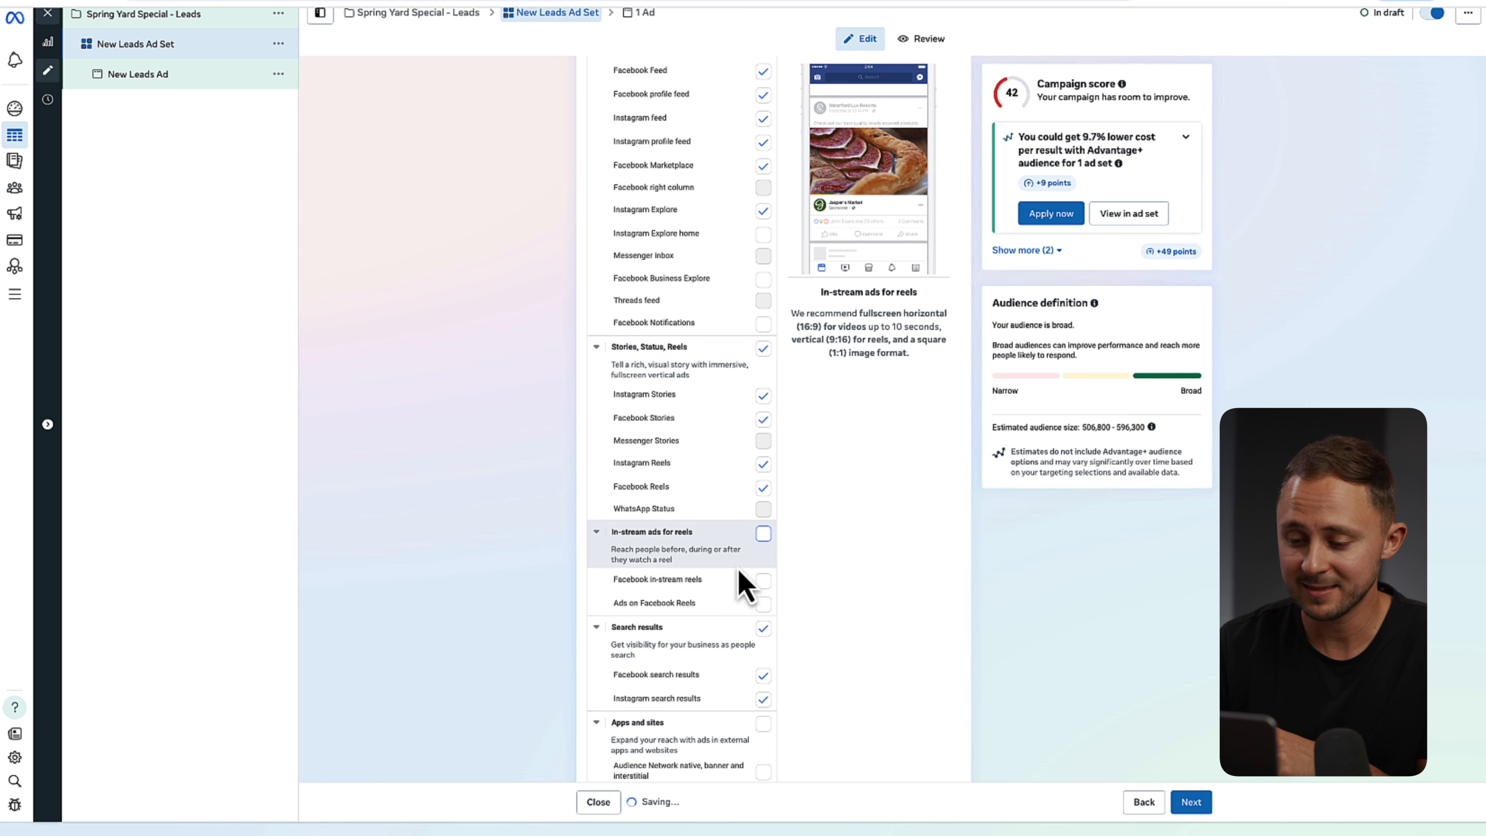
{"action": "scroll", "coordinate": [737, 588], "scroll_direction": "down", "scroll_amount": 2}
{"action": "left_click", "coordinate": [763, 575]}
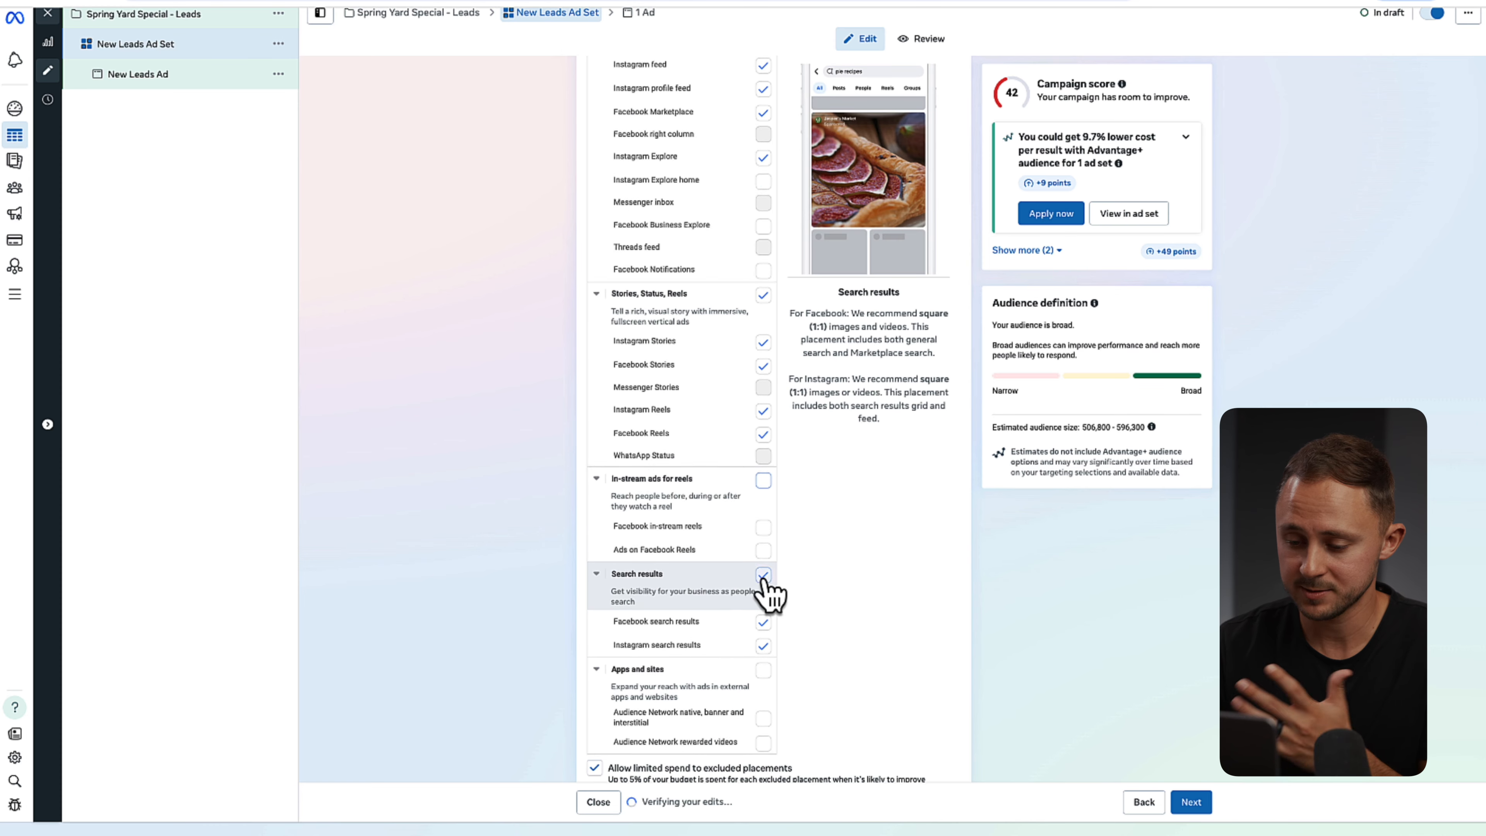
- Rename the ad set to "Broad - Spartanburg - 25 Miles"
{"action": "scroll", "coordinate": [764, 578], "scroll_direction": "down", "scroll_amount": 3}
{"action": "scroll", "coordinate": [755, 574], "scroll_direction": "up", "scroll_amount": 6}
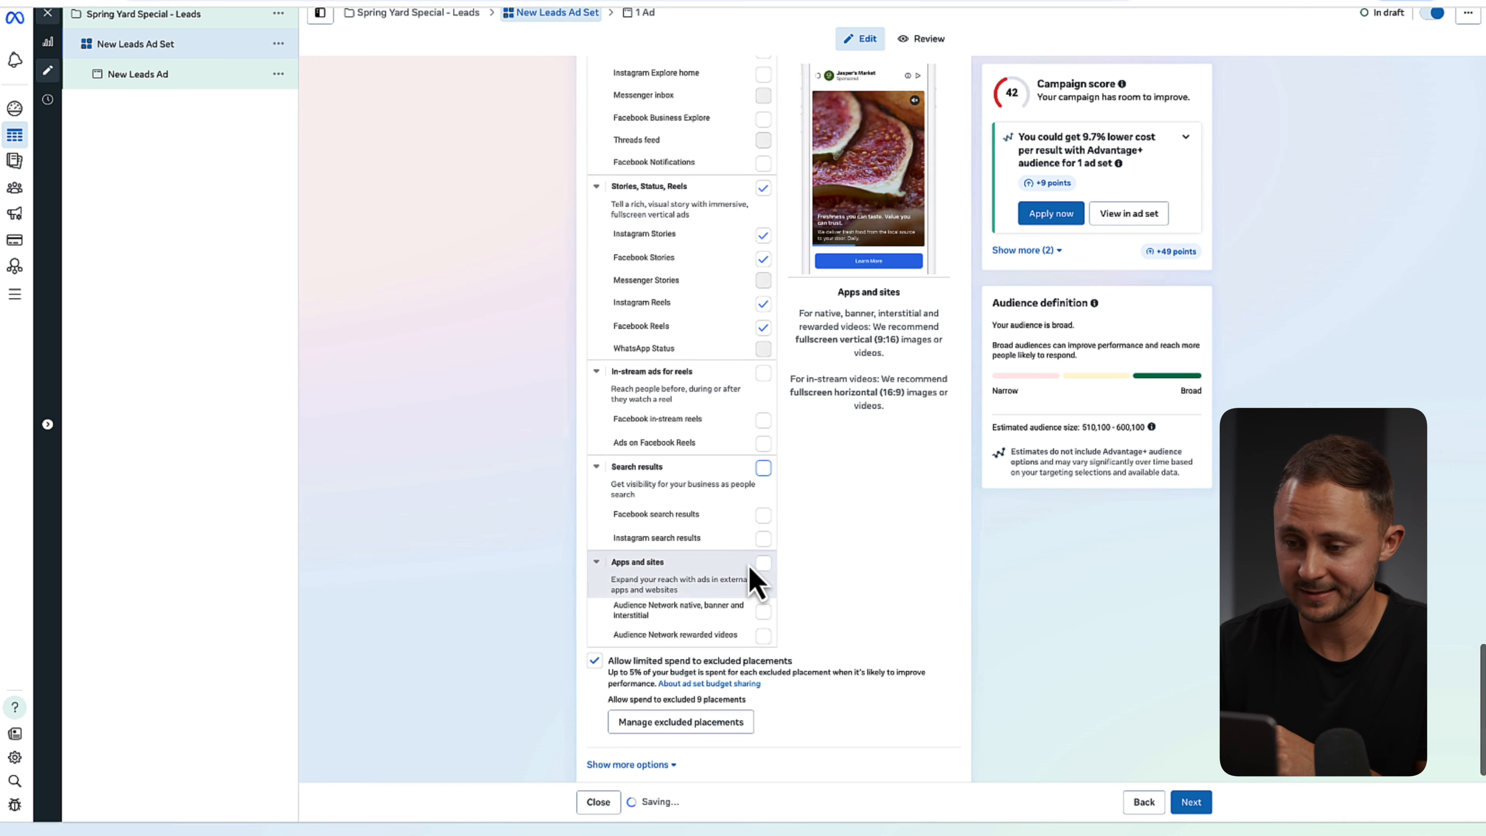
{"action": "scroll", "coordinate": [735, 386], "scroll_direction": "down", "scroll_amount": 6}
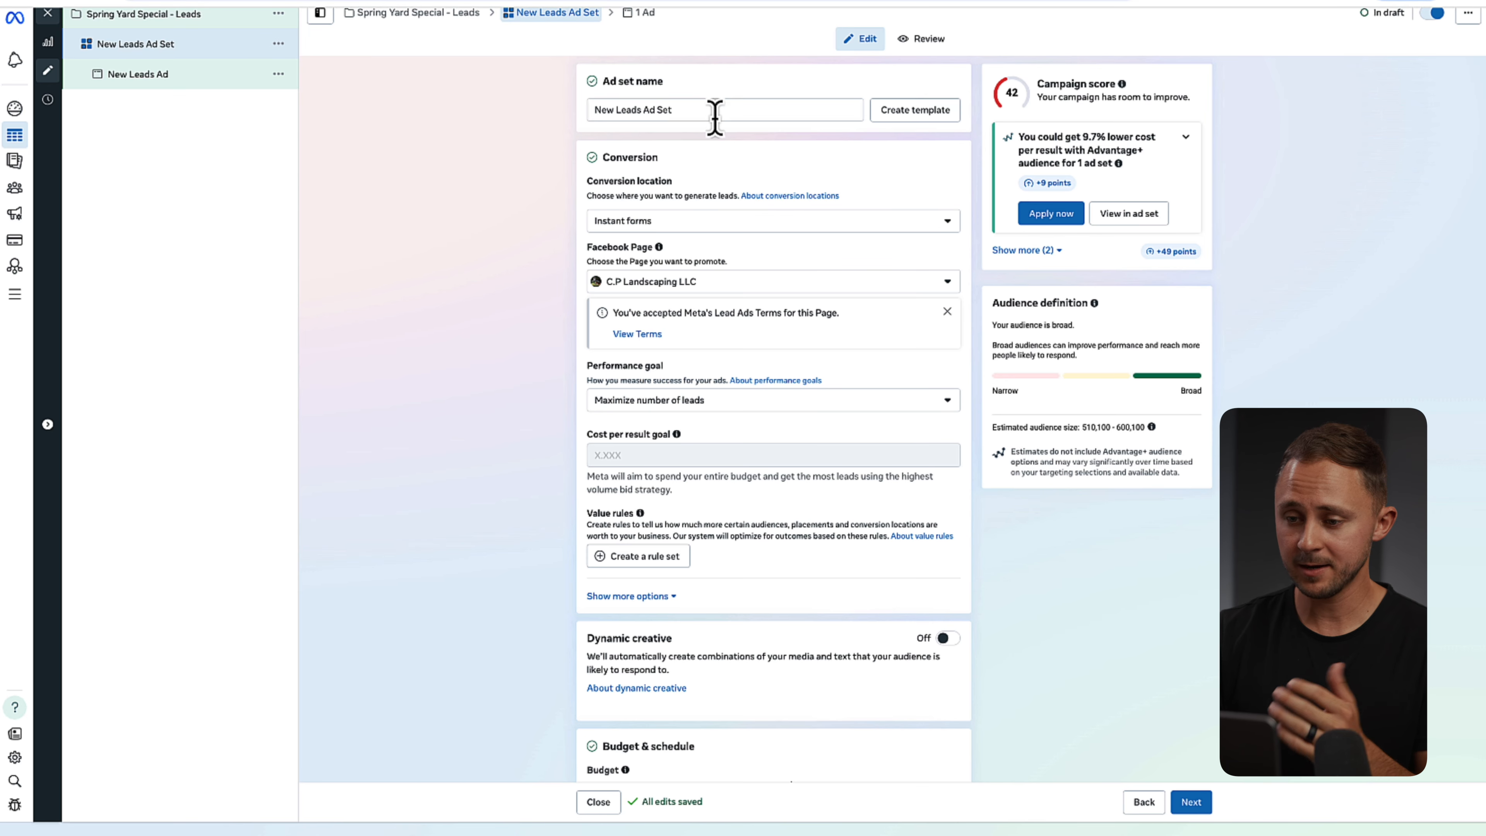
{"action": "triple_click", "coordinate": [713, 111]}
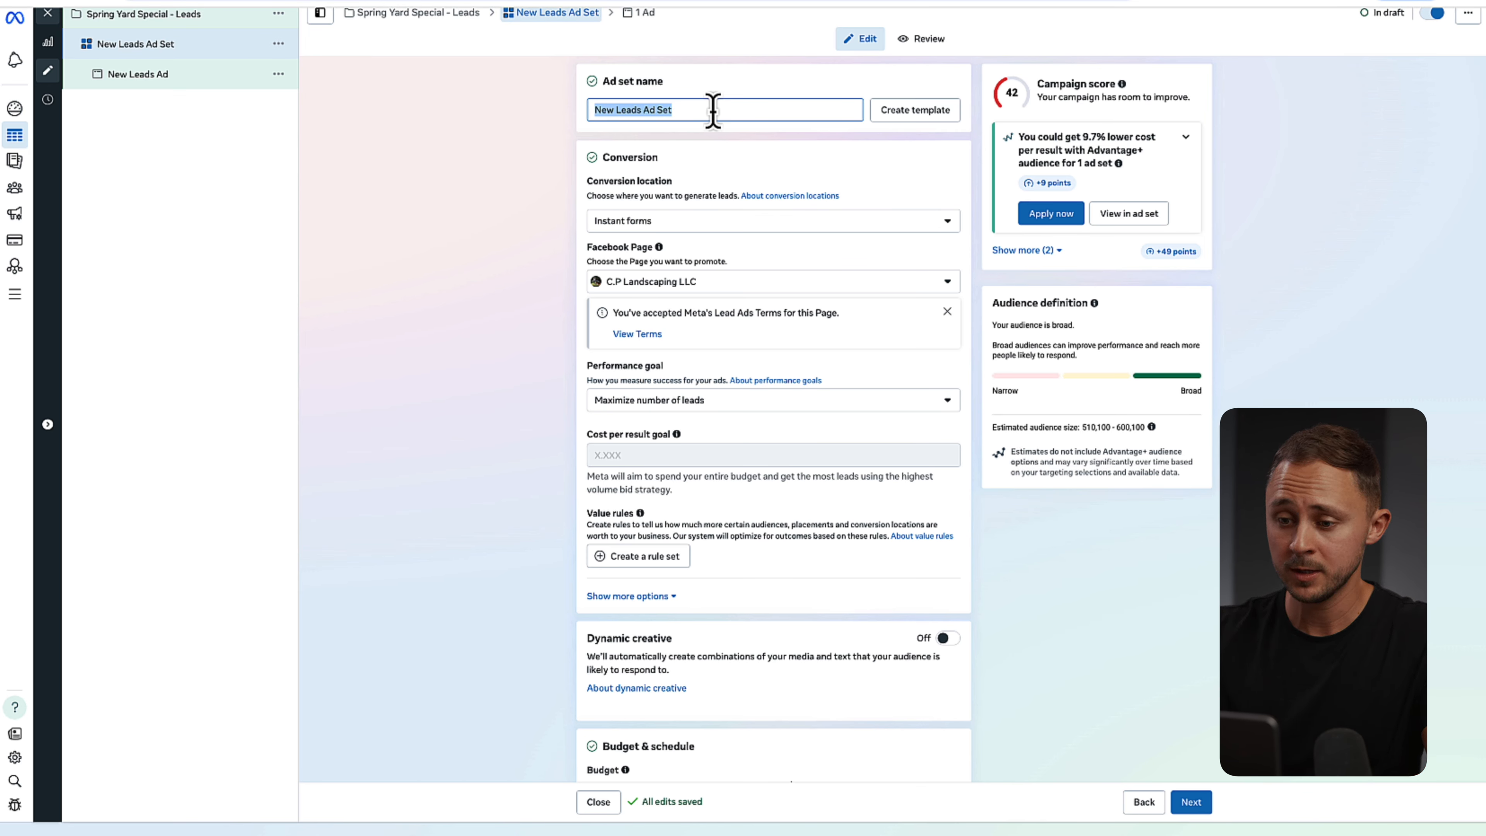
{"action": "type", "text": "Broad - Spartanburg -"}
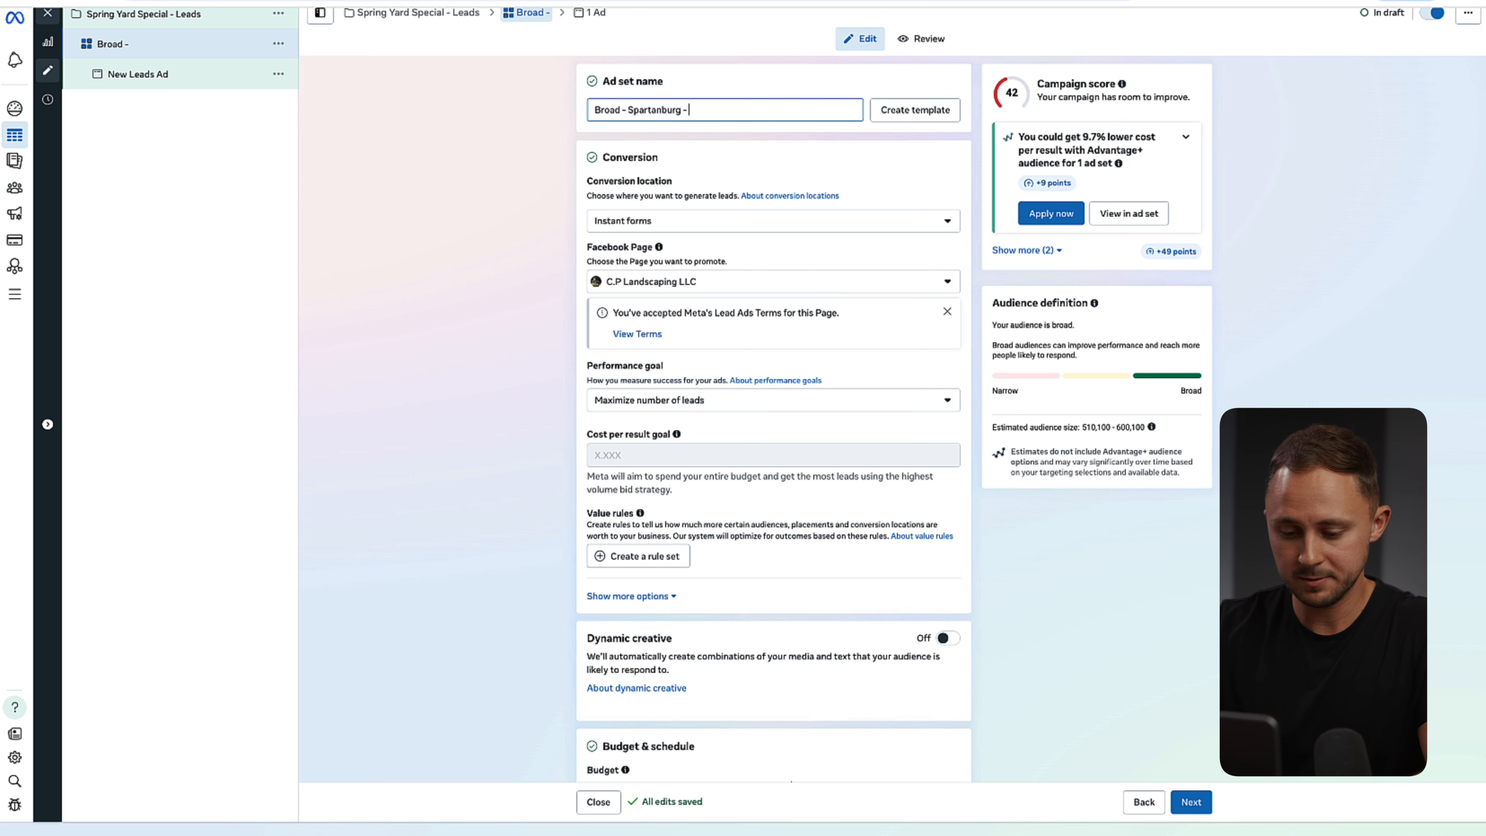
{"action": "type", "text": "iles"}
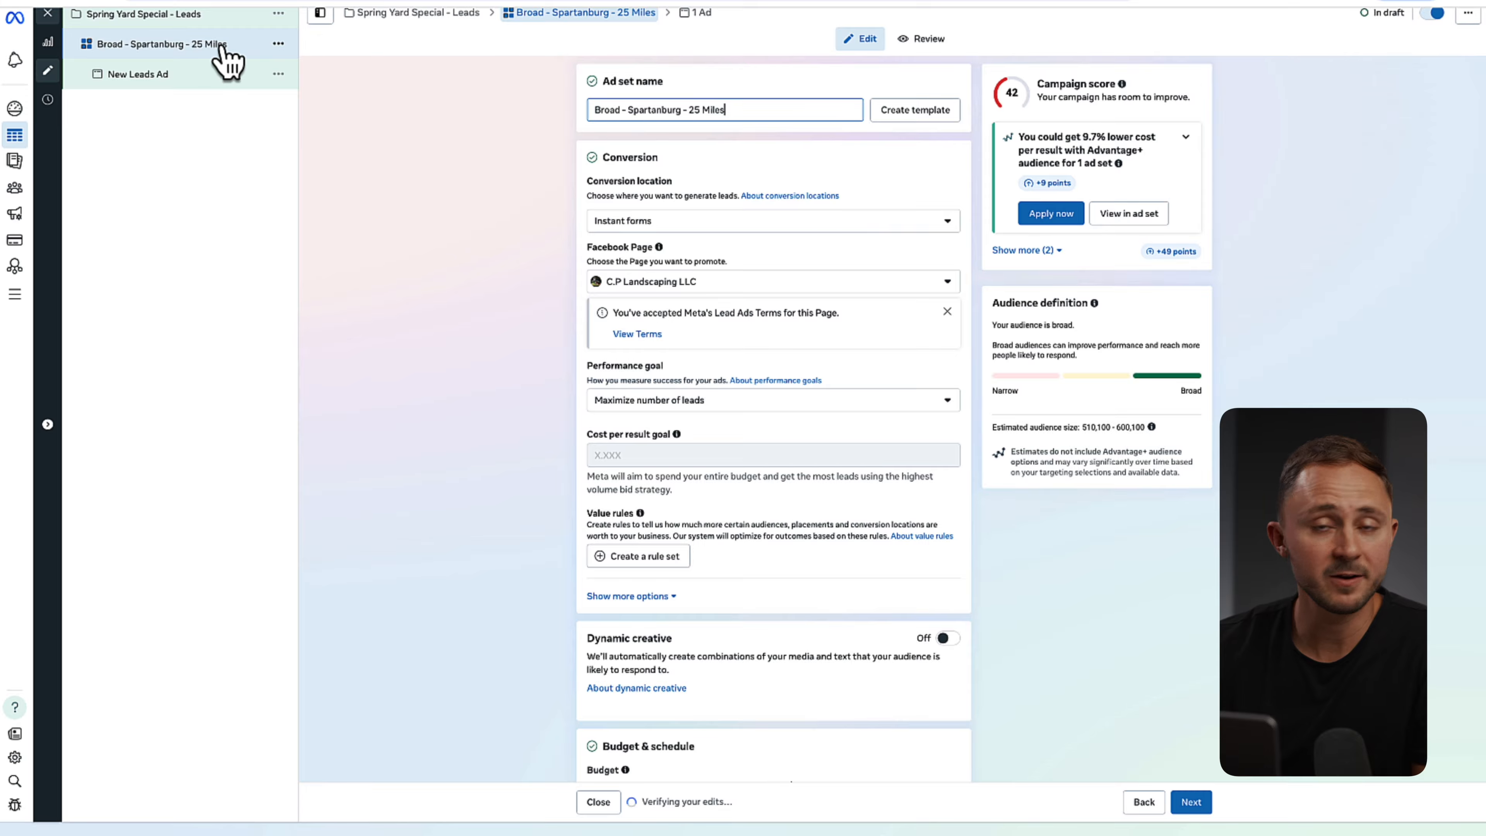
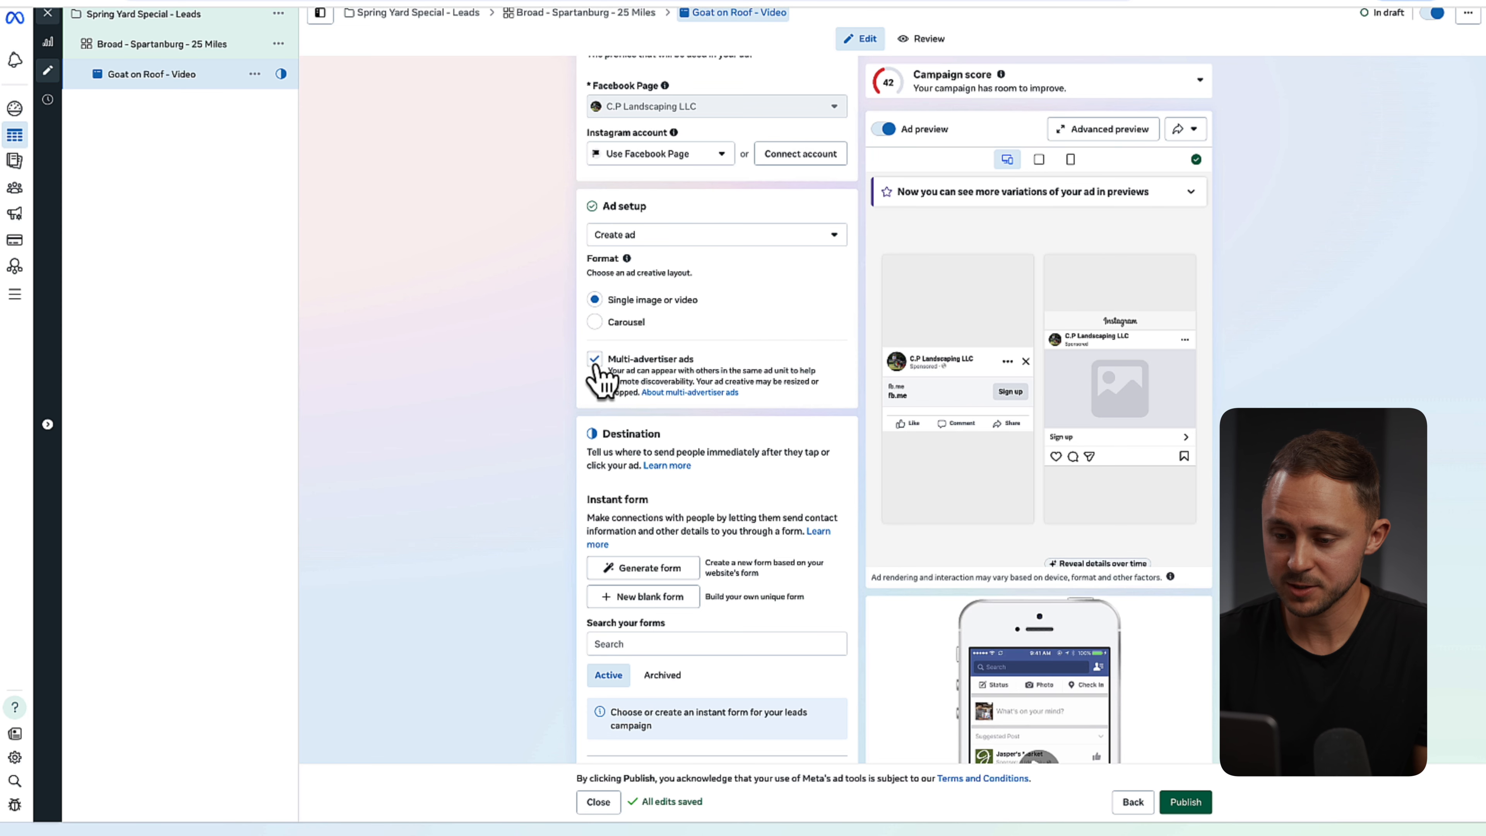
- Turn off multi-advertiser ads for the Goat on Roof - Video ad
{"action": "left_click", "coordinate": [595, 362]}
{"action": "scroll", "coordinate": [596, 377], "scroll_direction": "down", "scroll_amount": 3}
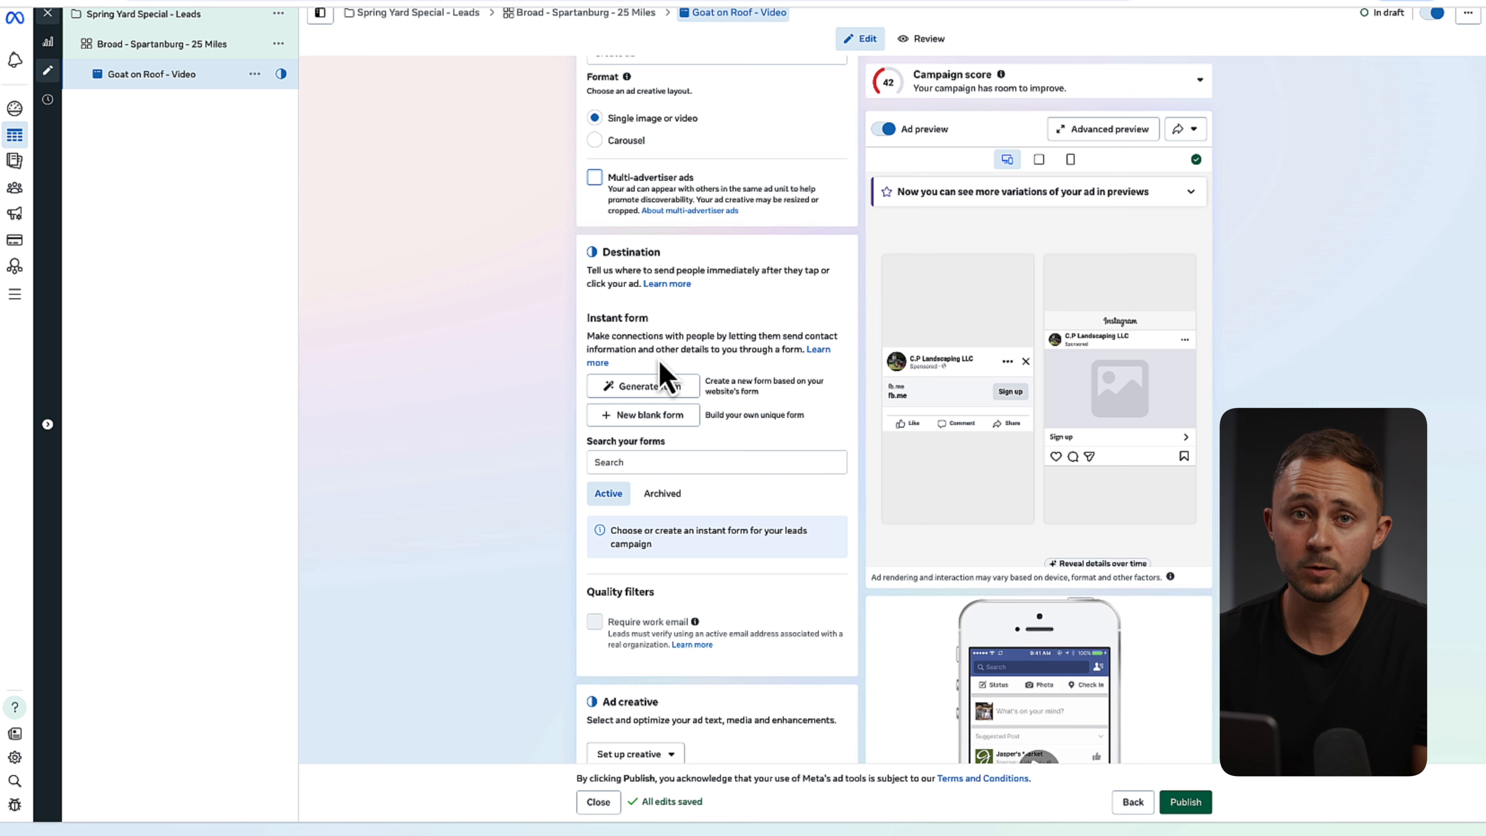
- Set up a video ad creative with the 720 x 1280 account video, keeping the original crops and leaving the text fields empty
{"action": "scroll", "coordinate": [659, 364], "scroll_direction": "down", "scroll_amount": 6}
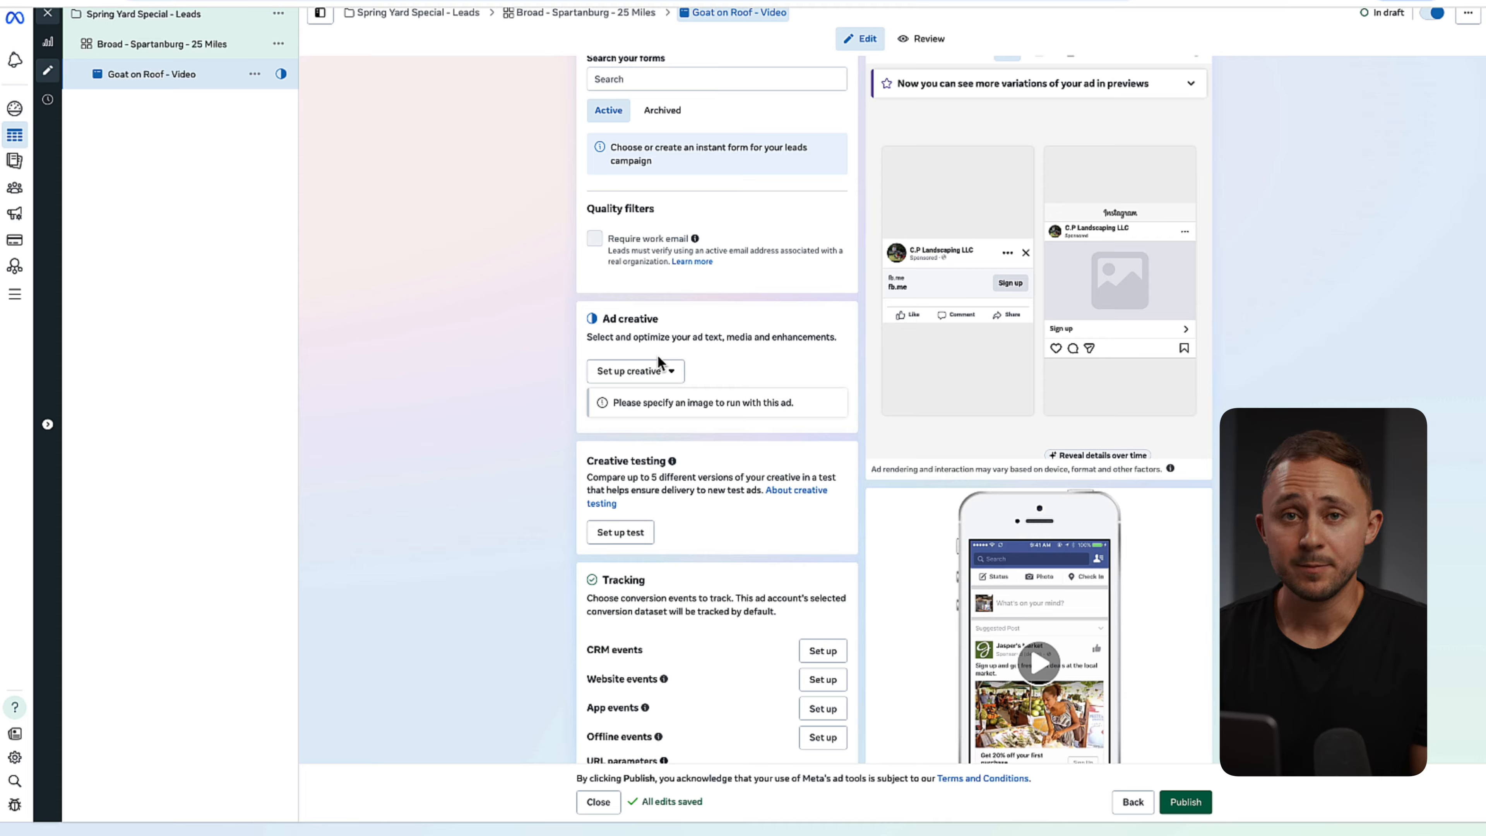
{"action": "left_click", "coordinate": [655, 374]}
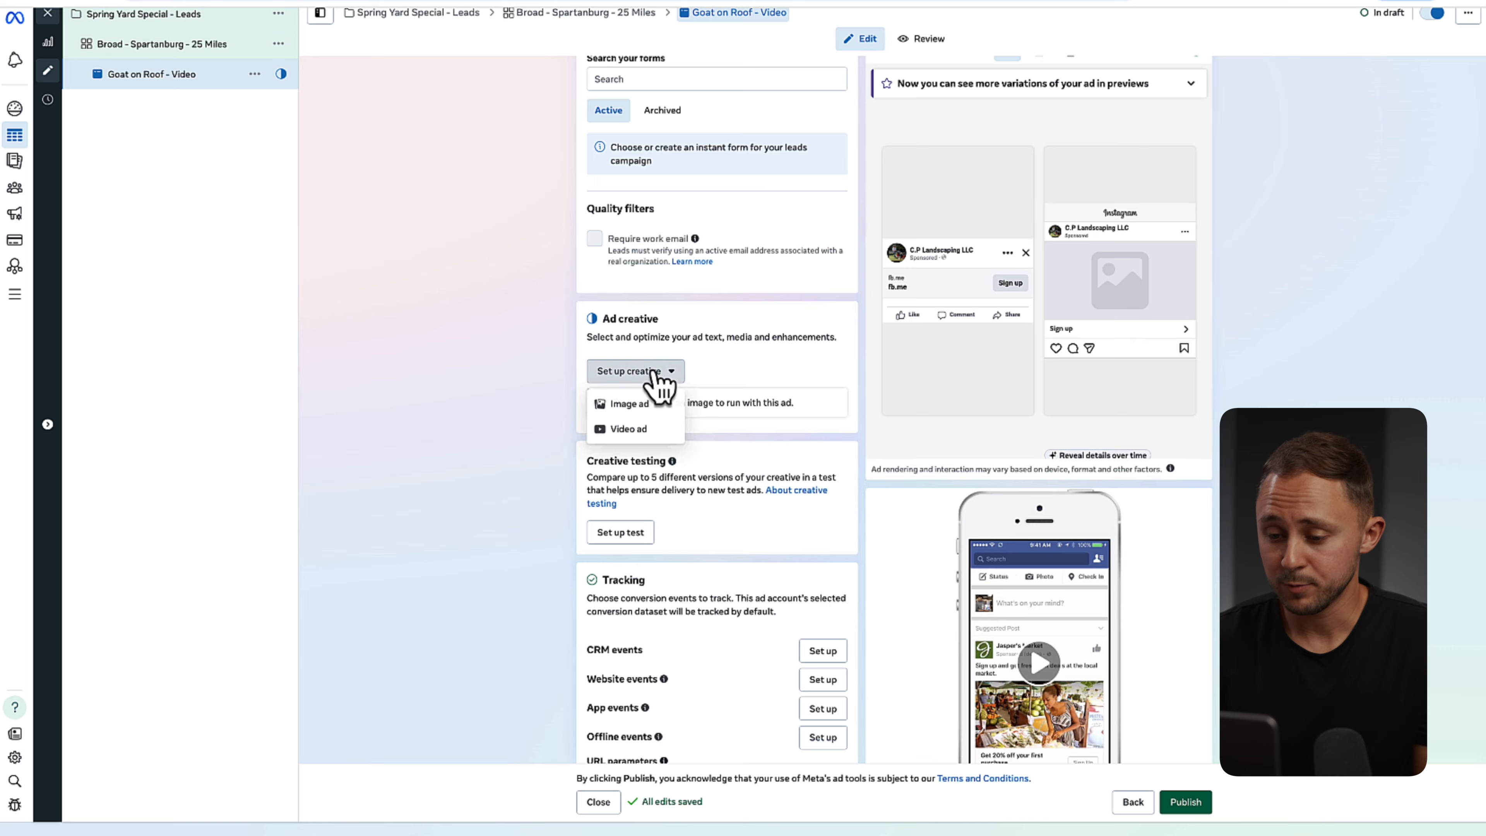
{"action": "left_click", "coordinate": [647, 432]}
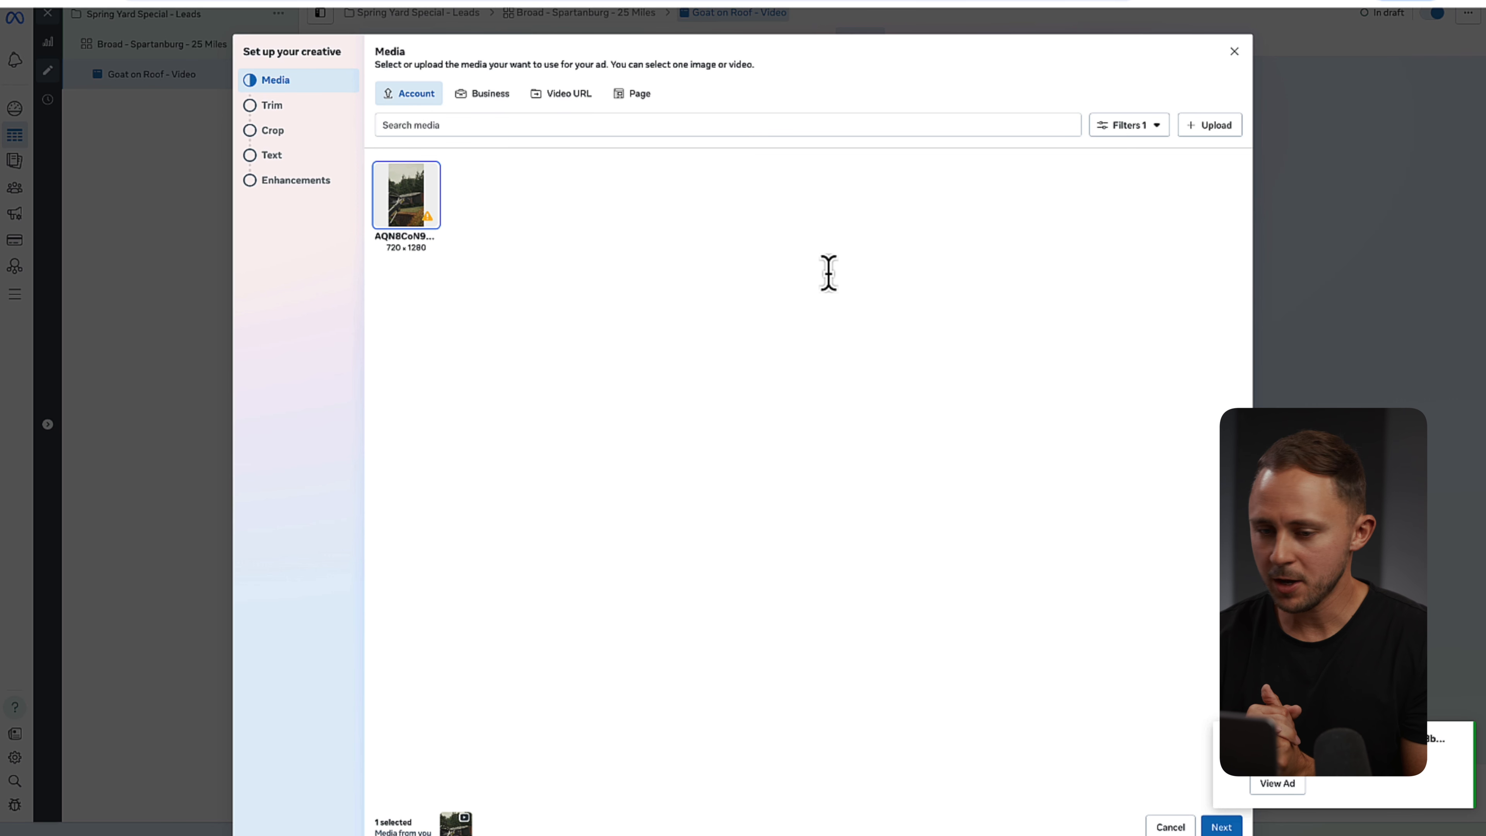
{"action": "left_click", "coordinate": [1220, 827]}
{"action": "left_click", "coordinate": [1218, 828]}
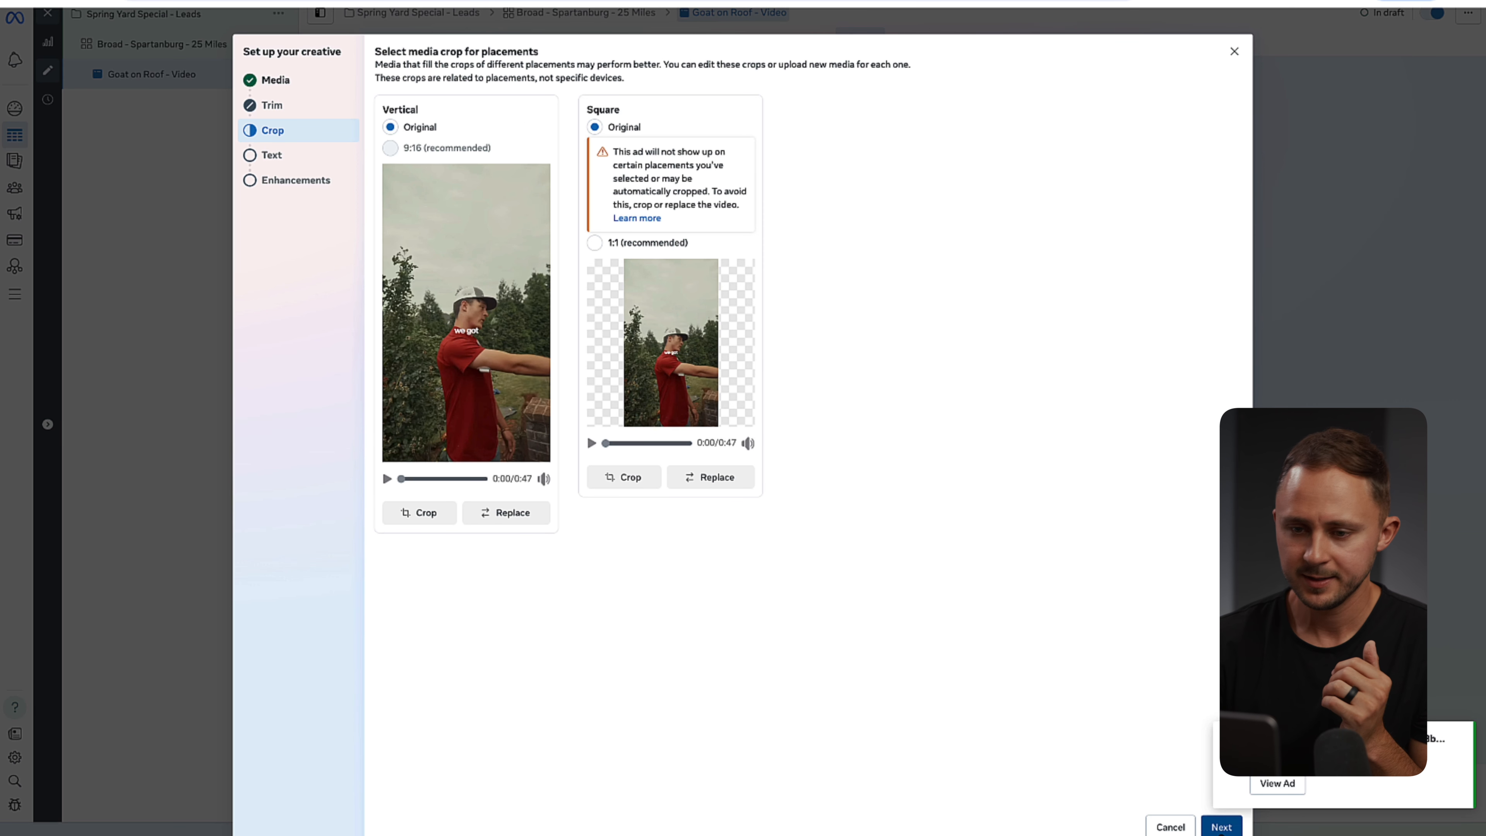
{"action": "left_click", "coordinate": [1221, 832]}
{"action": "left_click", "coordinate": [579, 122]}
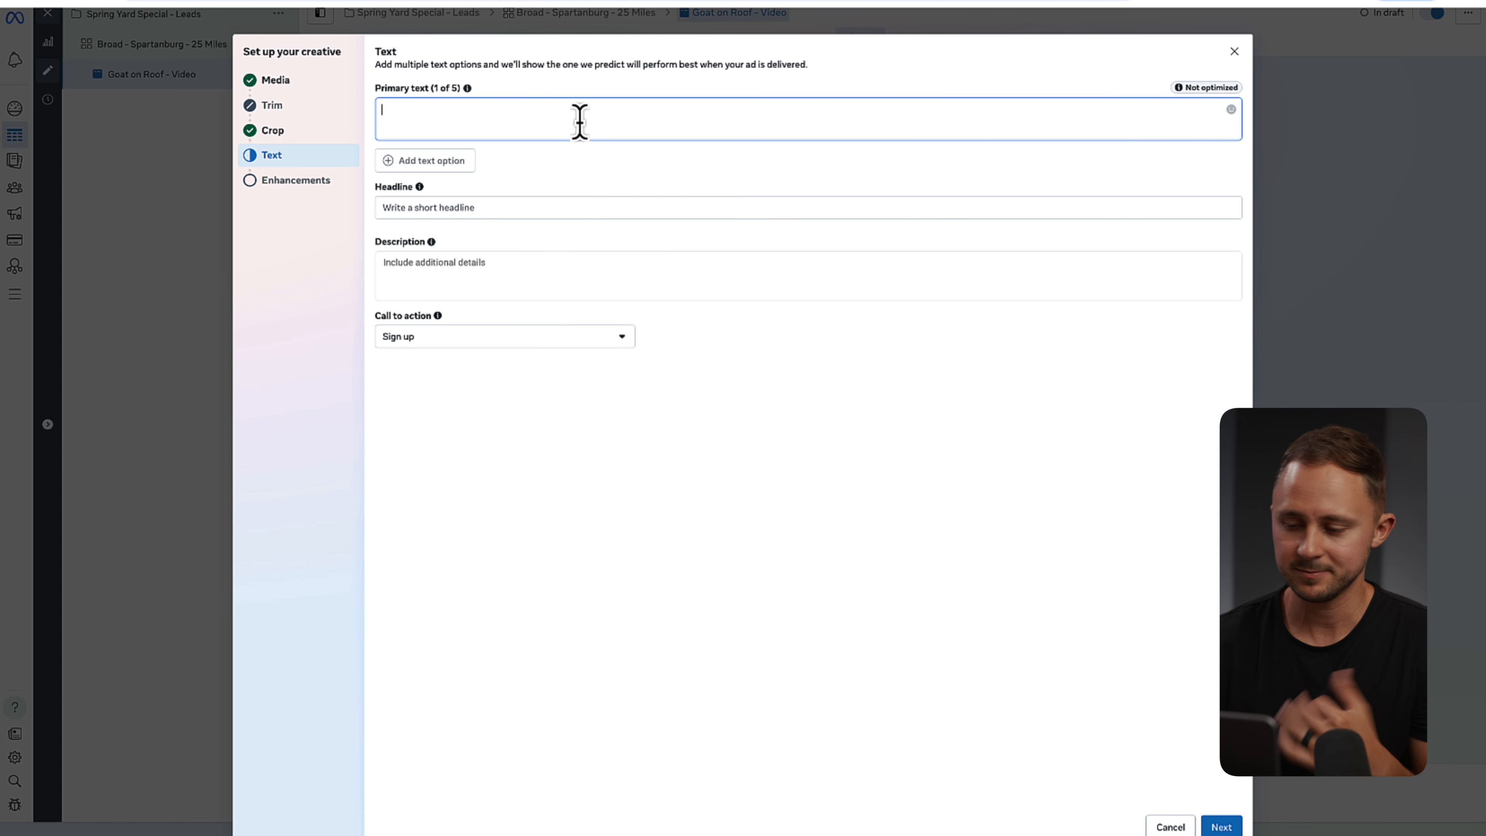
{"action": "left_click", "coordinate": [1220, 826]}
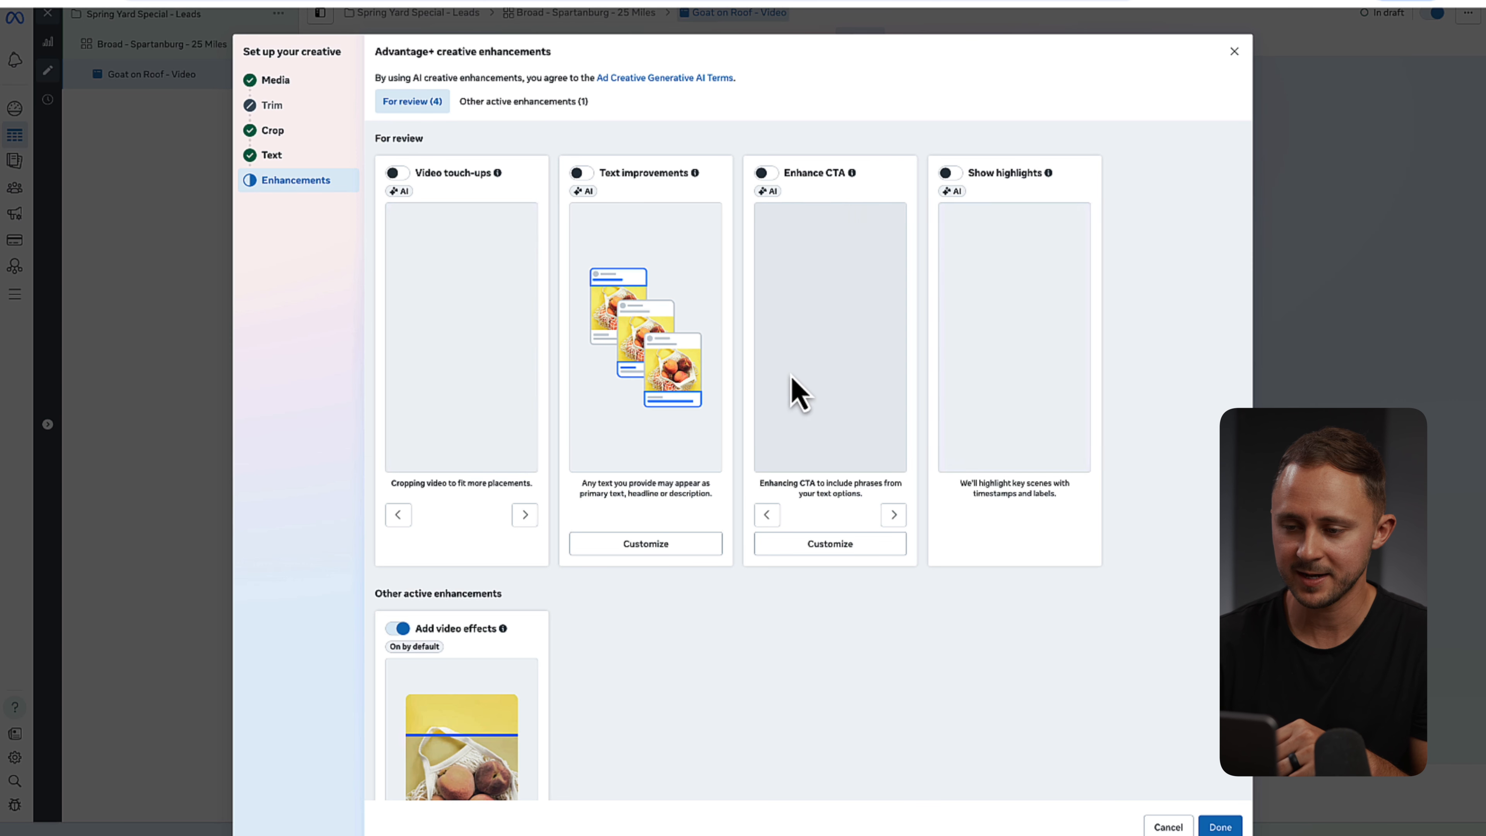
- Turn off the Add video effects enhancement, leave the AI enhancements disabled, and finish the creative setup
{"action": "scroll", "coordinate": [796, 374], "scroll_direction": "down", "scroll_amount": 4}
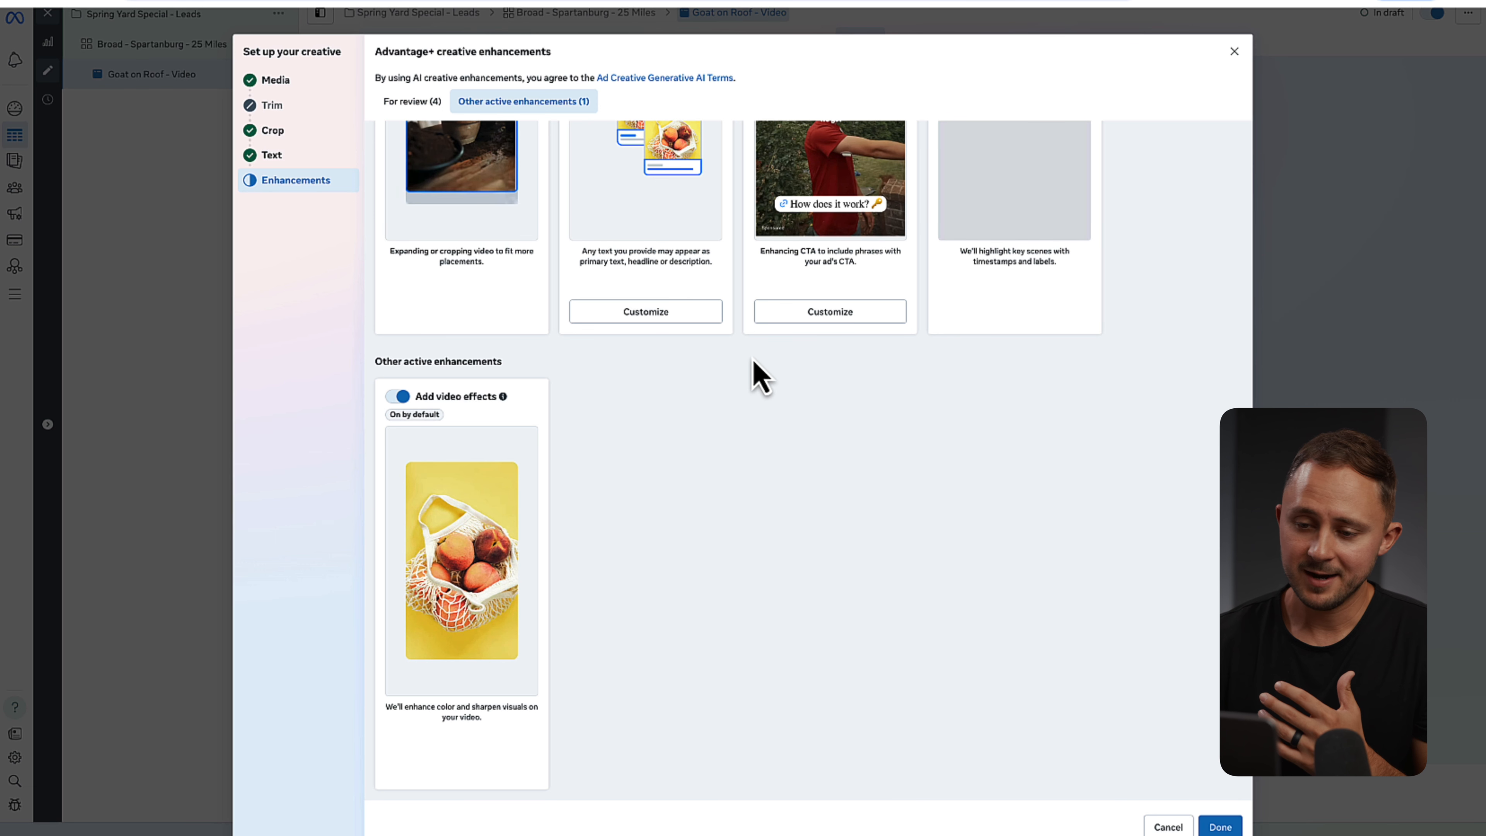
{"action": "scroll", "coordinate": [644, 386], "scroll_direction": "up", "scroll_amount": 4}
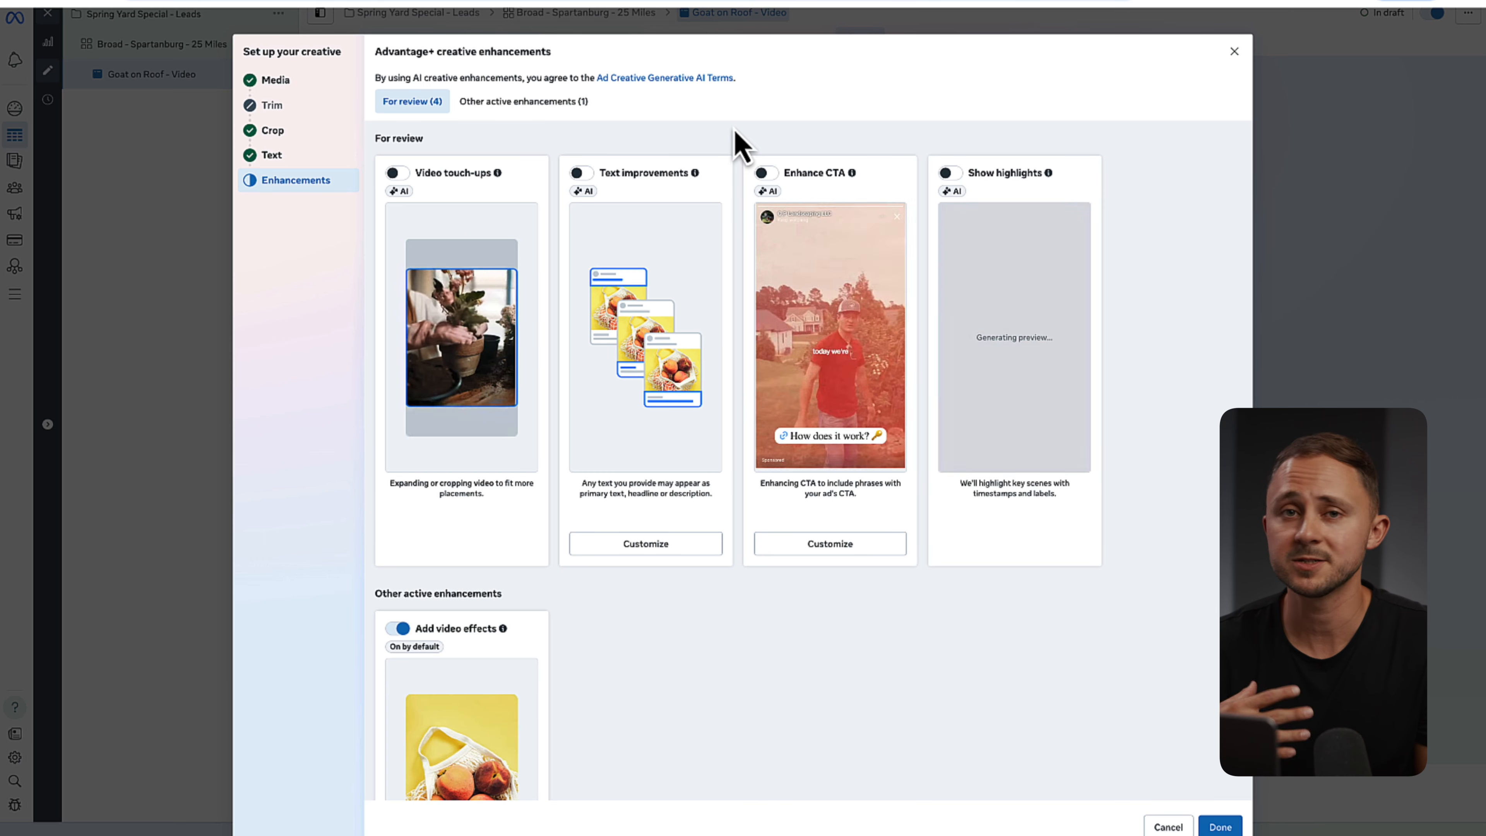
{"action": "scroll", "coordinate": [413, 406], "scroll_direction": "down", "scroll_amount": 4}
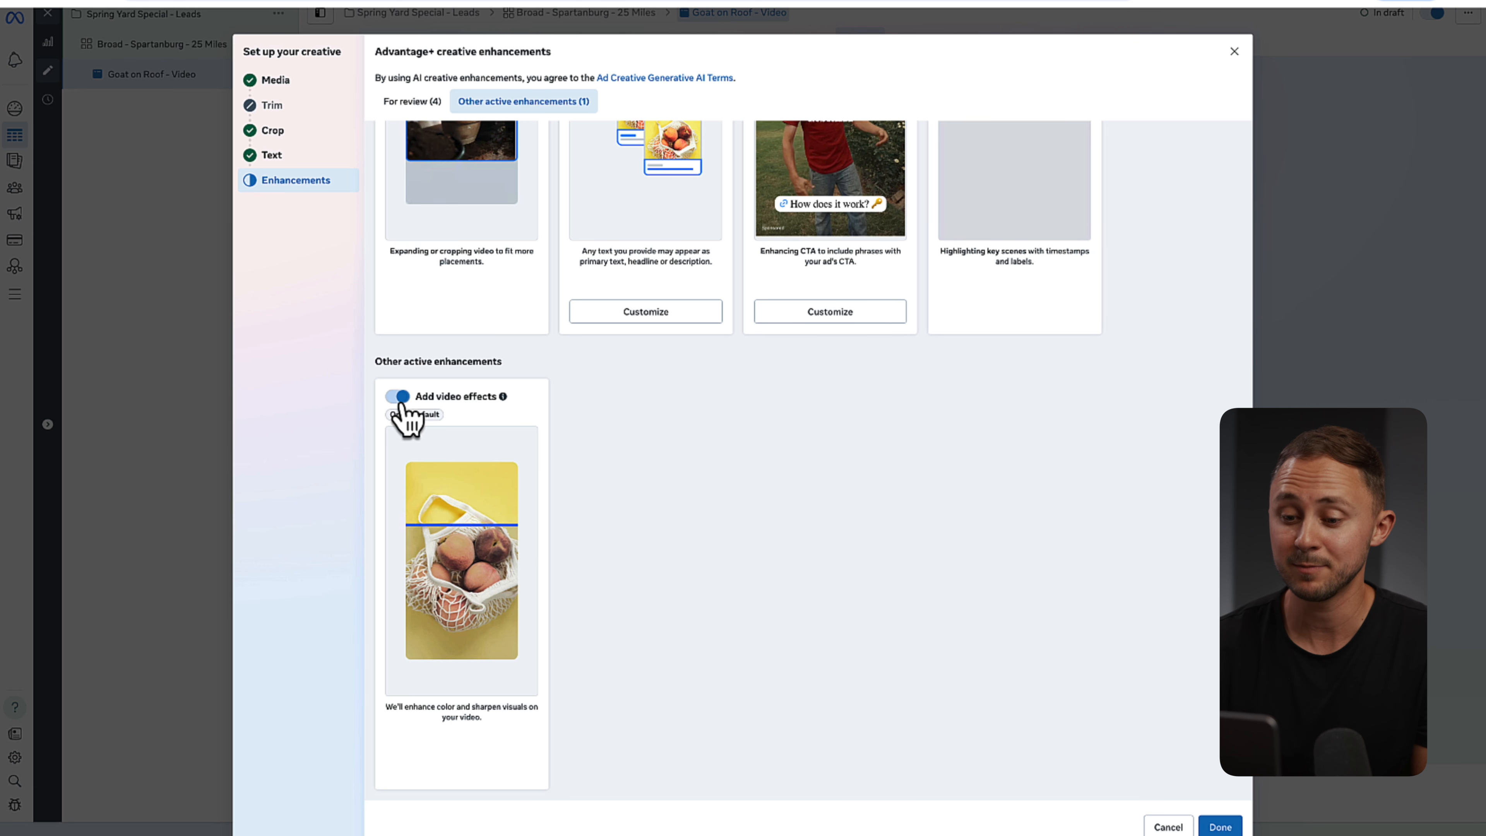
{"action": "left_click", "coordinate": [399, 397]}
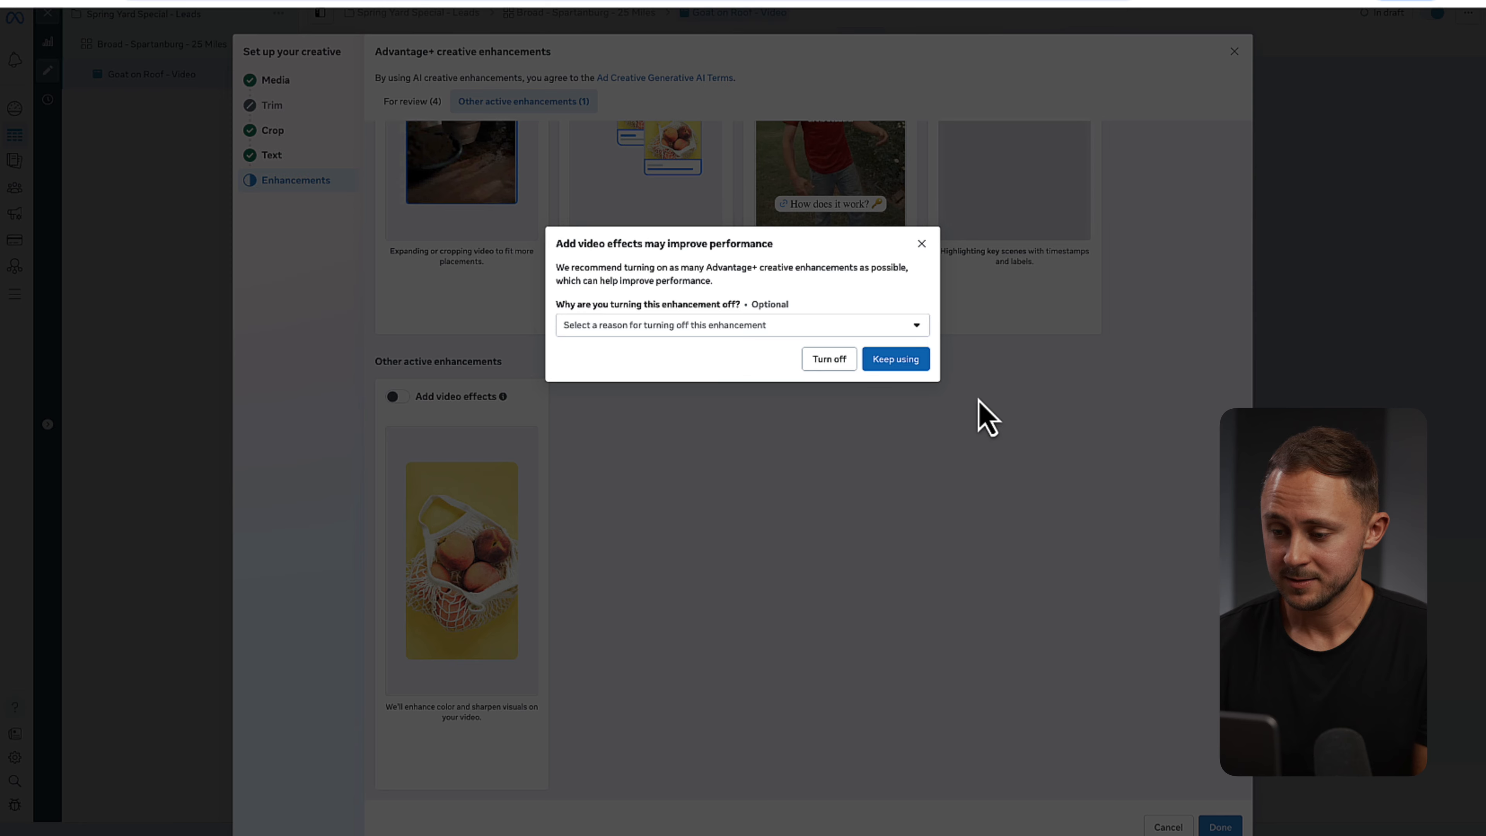
{"action": "left_click", "coordinate": [826, 367]}
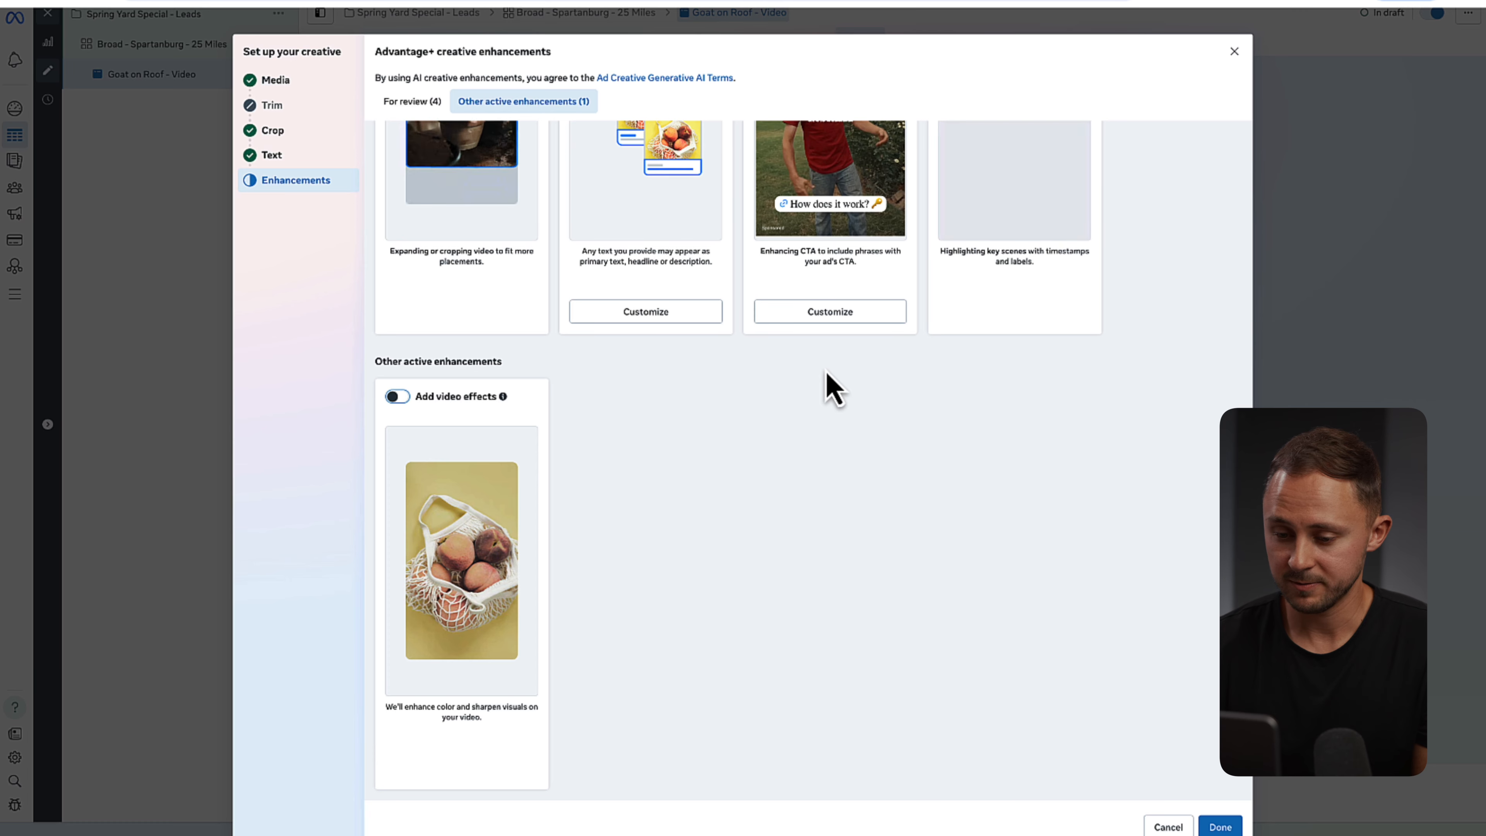
{"action": "left_click", "coordinate": [1219, 826]}
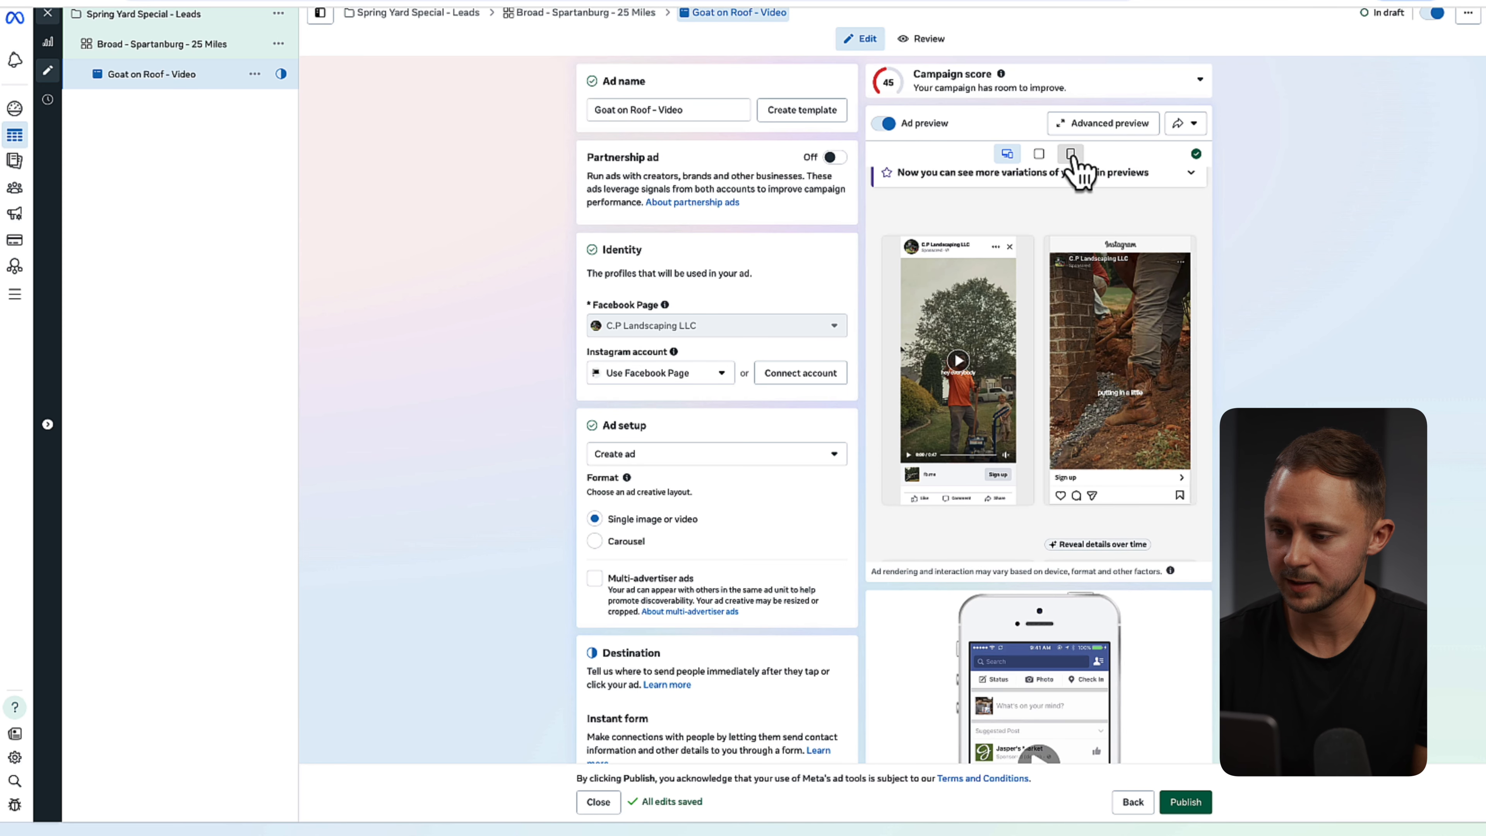
- Write the ad's primary text as "Upstate South Carolina Homeowners!" followed by a separate line reading "25% Off your..."
{"action": "scroll", "coordinate": [782, 472], "scroll_direction": "down", "scroll_amount": 15}
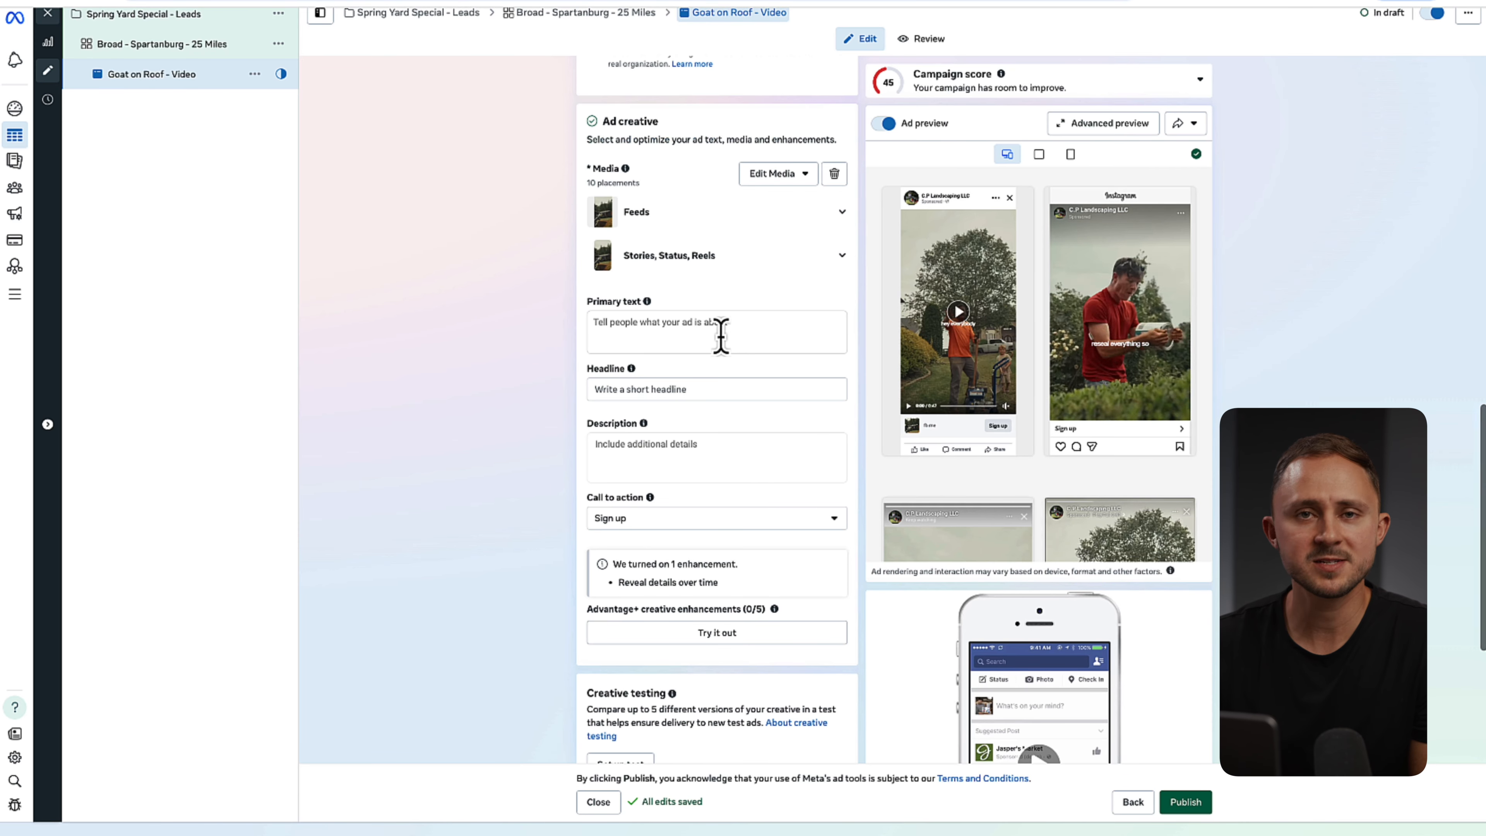
{"action": "left_click", "coordinate": [721, 336]}
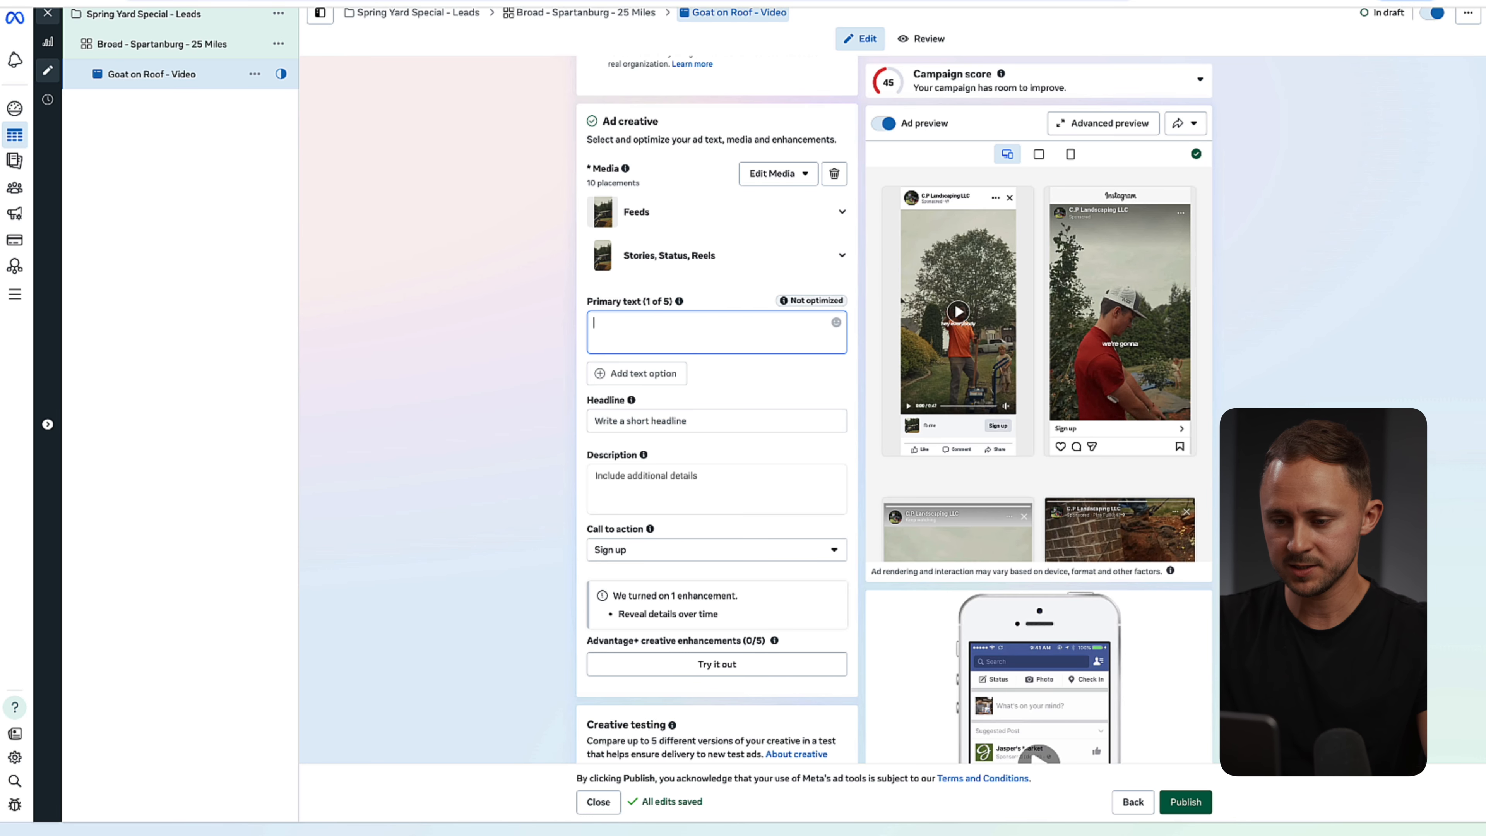
{"action": "key", "text": "BackSpace"}
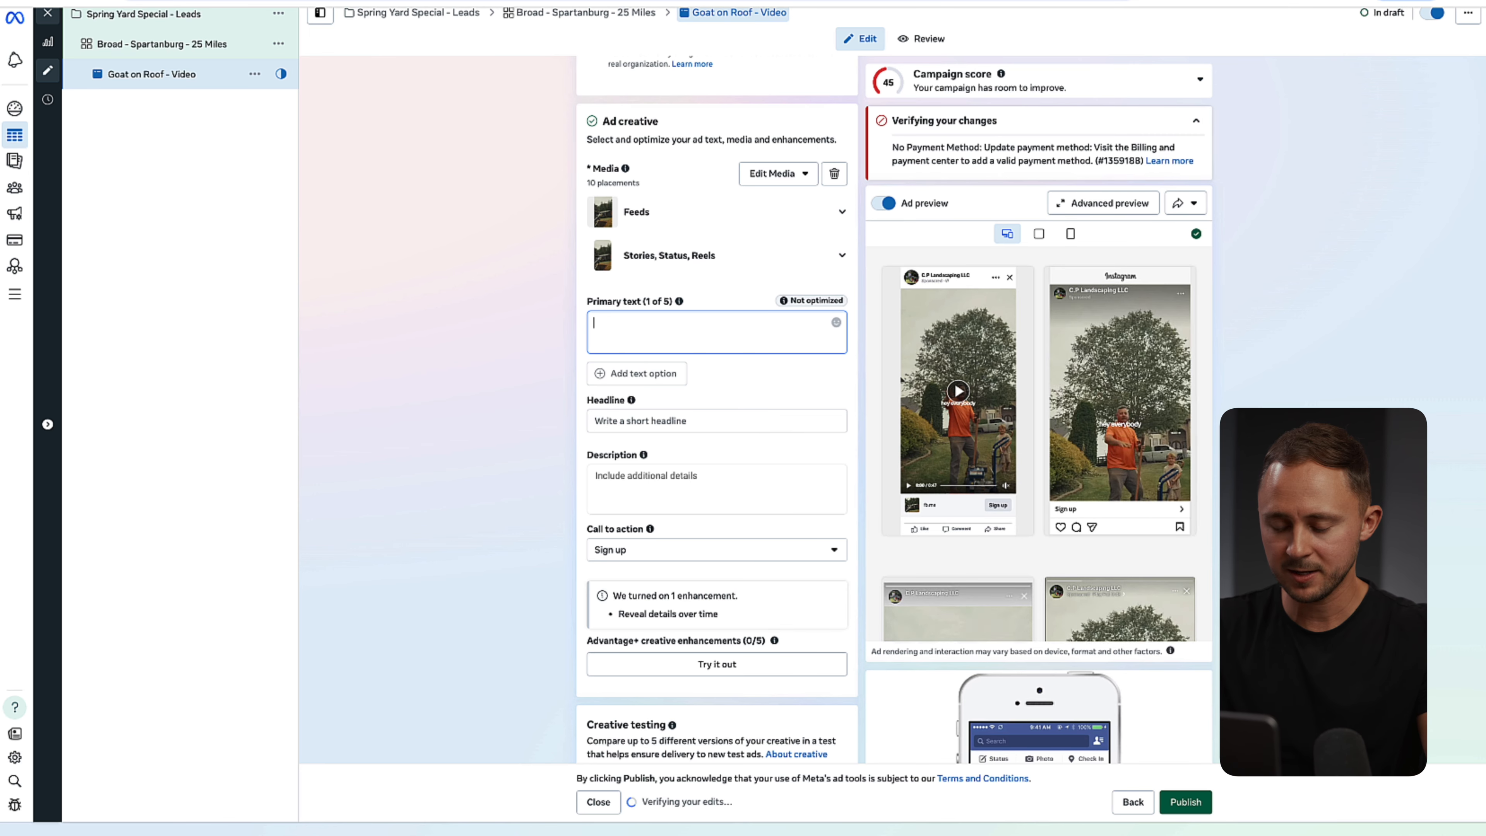
{"action": "type", "text": "Upstate South Carolina Home"}
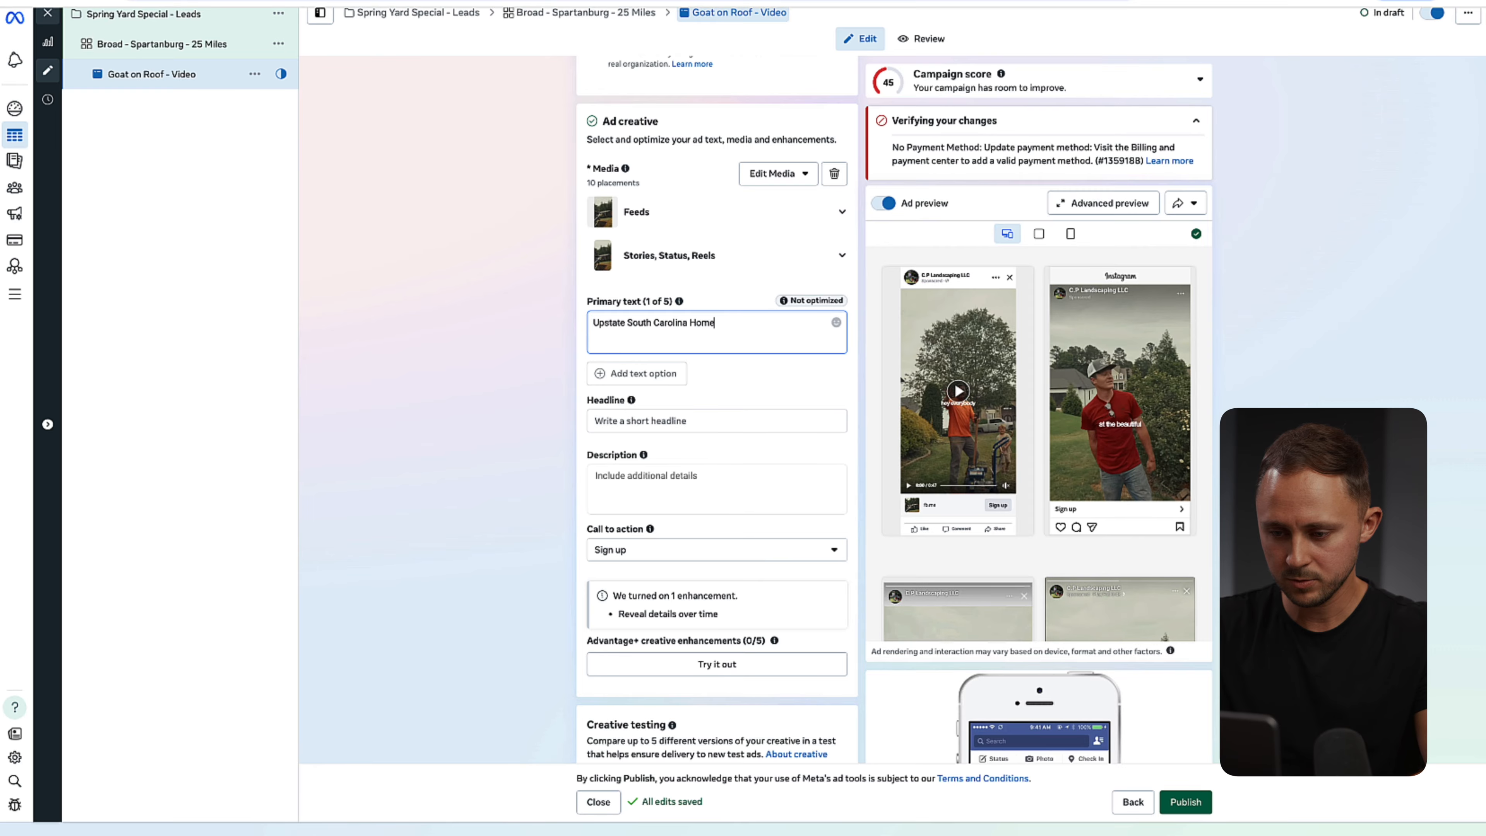
{"action": "type", "text": "owners!"}
{"action": "key", "text": "Return"}
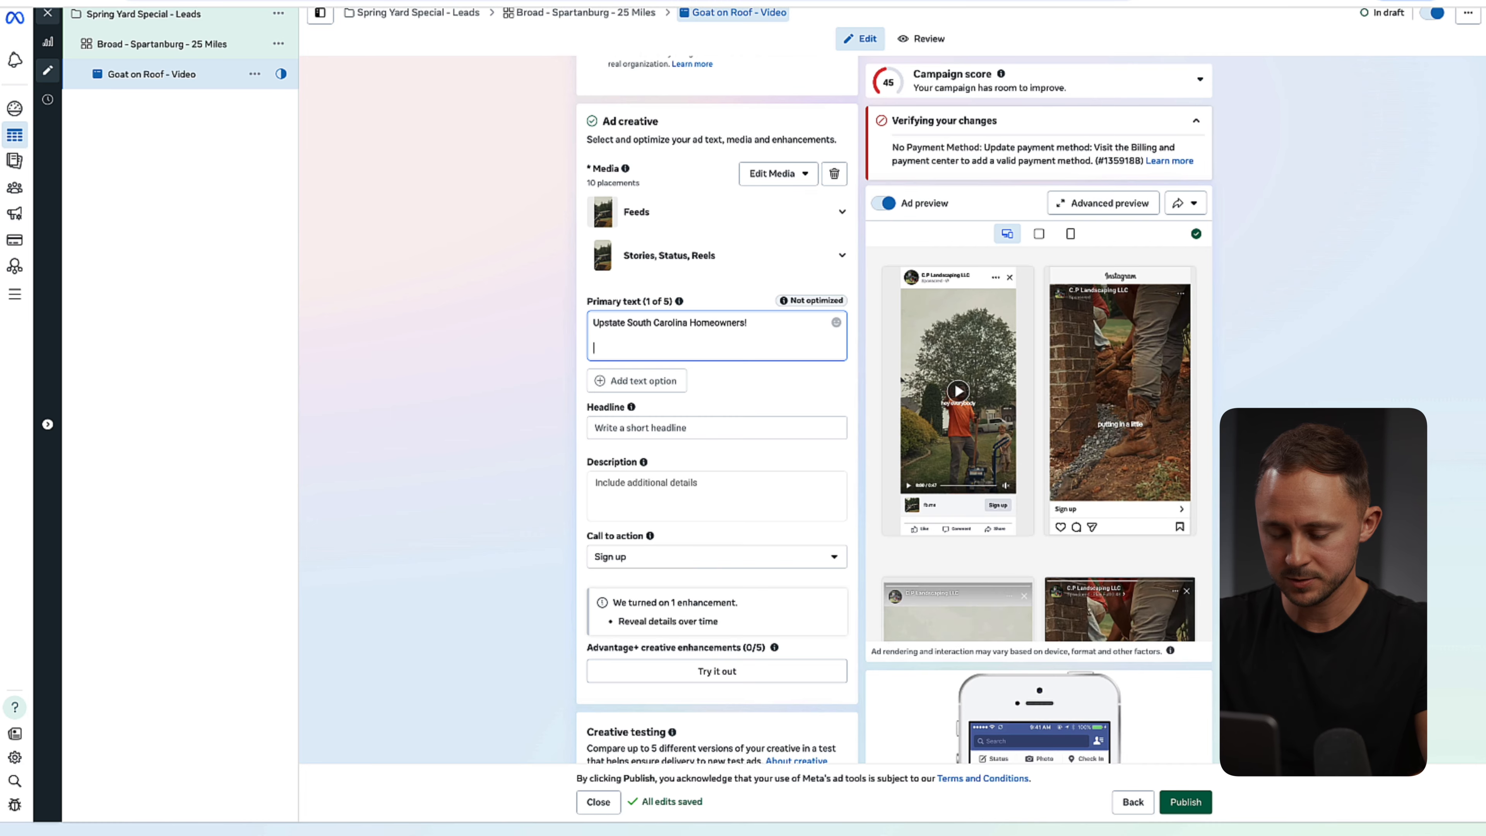
{"action": "type", "text": "25"}
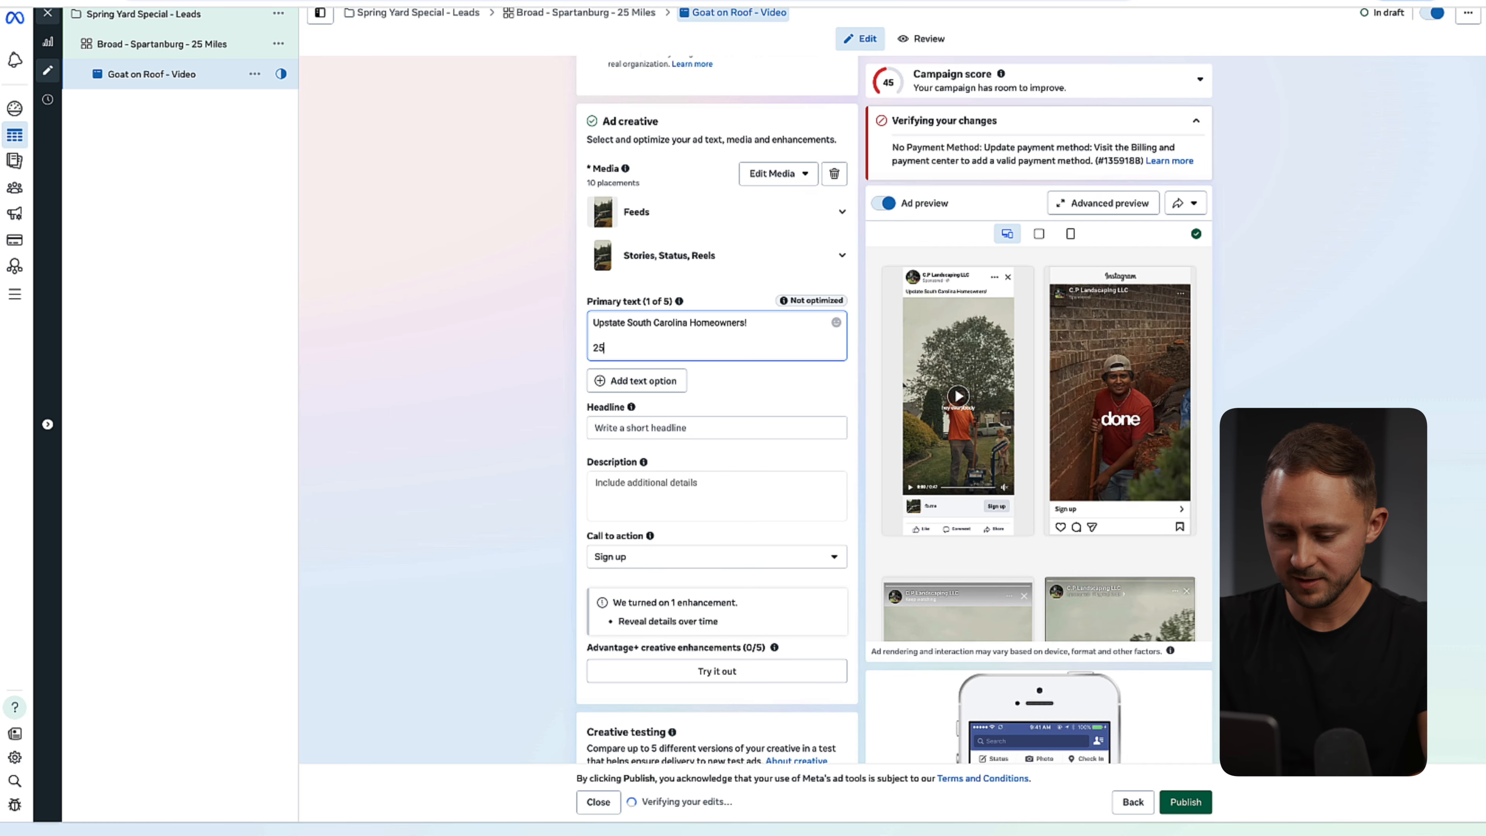
{"action": "type", "text": "% Off your"}
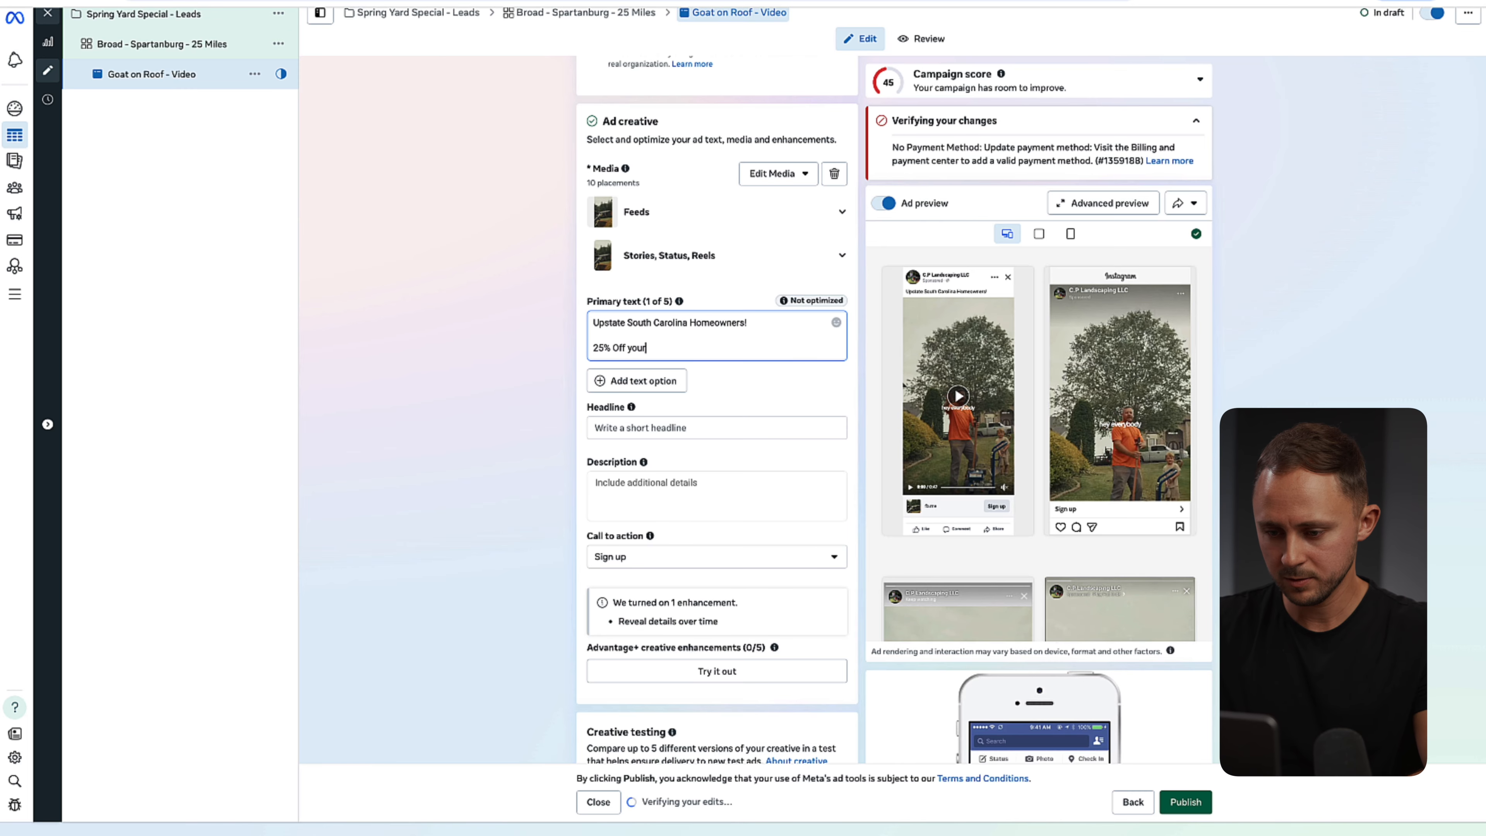
{"action": "type", "text": "..."}
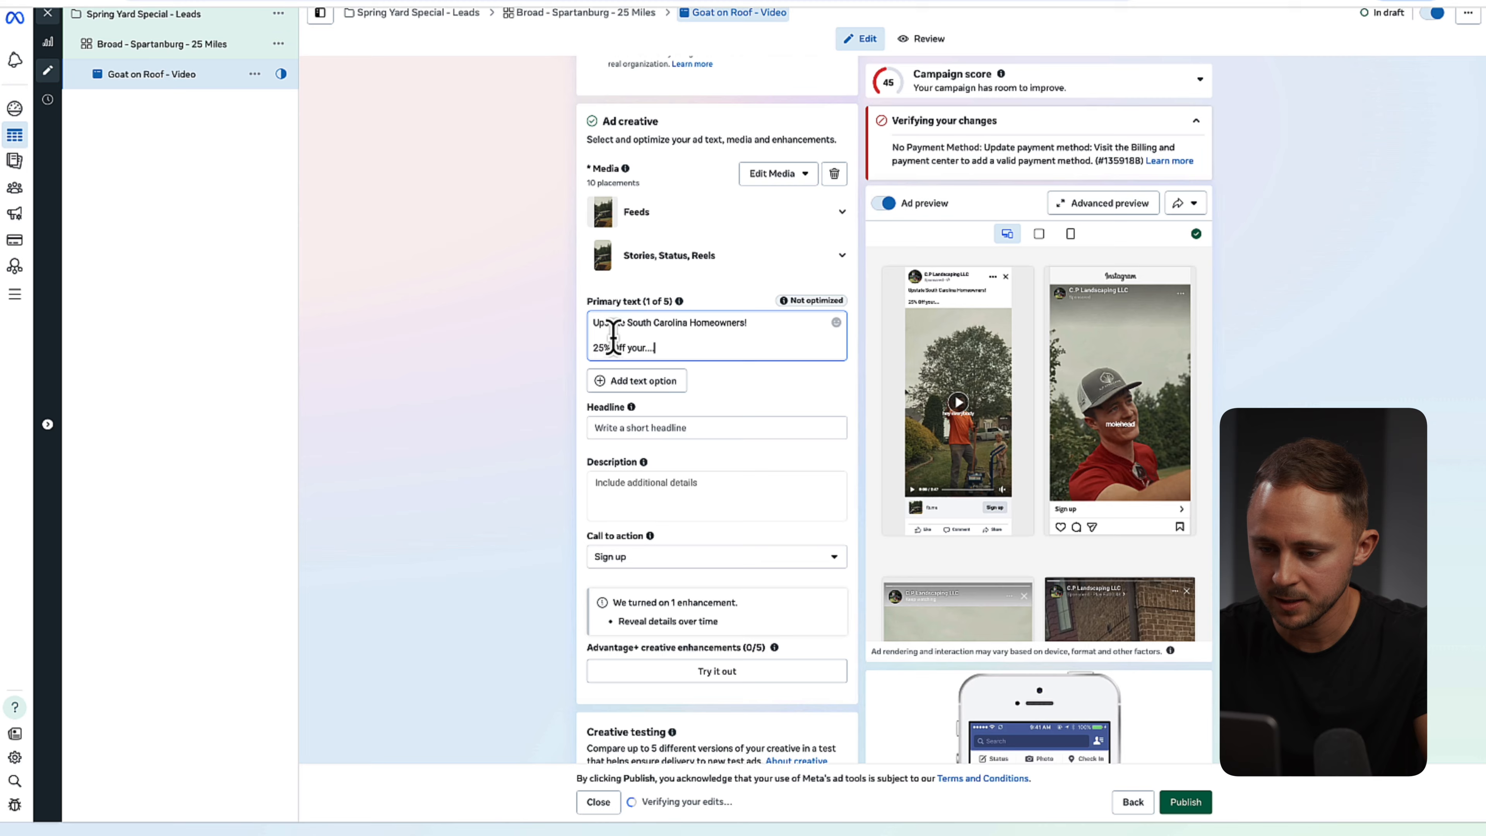
- Set the ad headline to a house emoji followed by "25% OFF Lawncare ____"
{"action": "scroll", "coordinate": [612, 334], "scroll_direction": "down", "scroll_amount": 1}
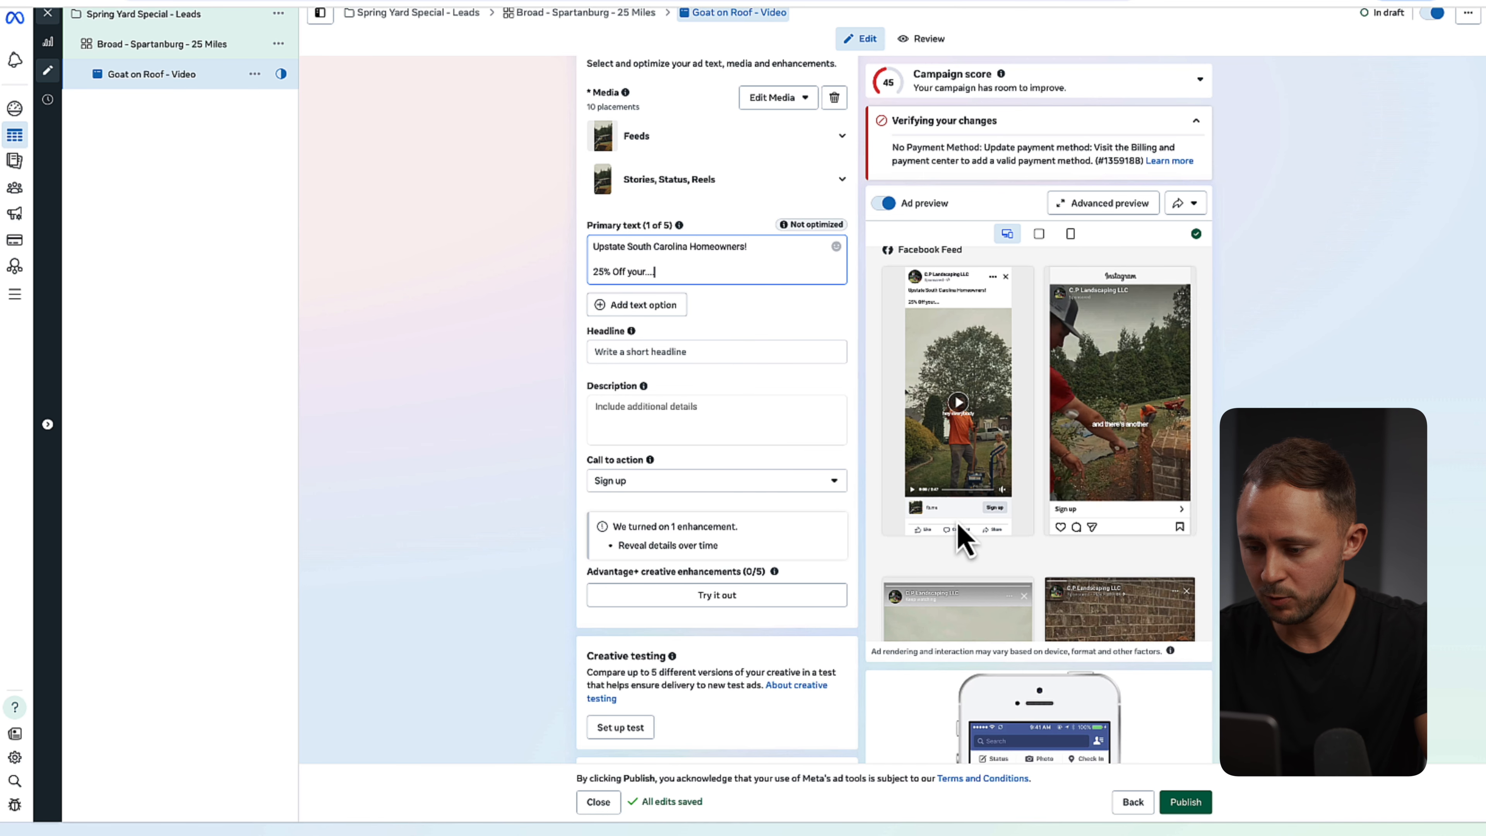
{"action": "left_click", "coordinate": [691, 361]}
{"action": "left_click", "coordinate": [677, 351]}
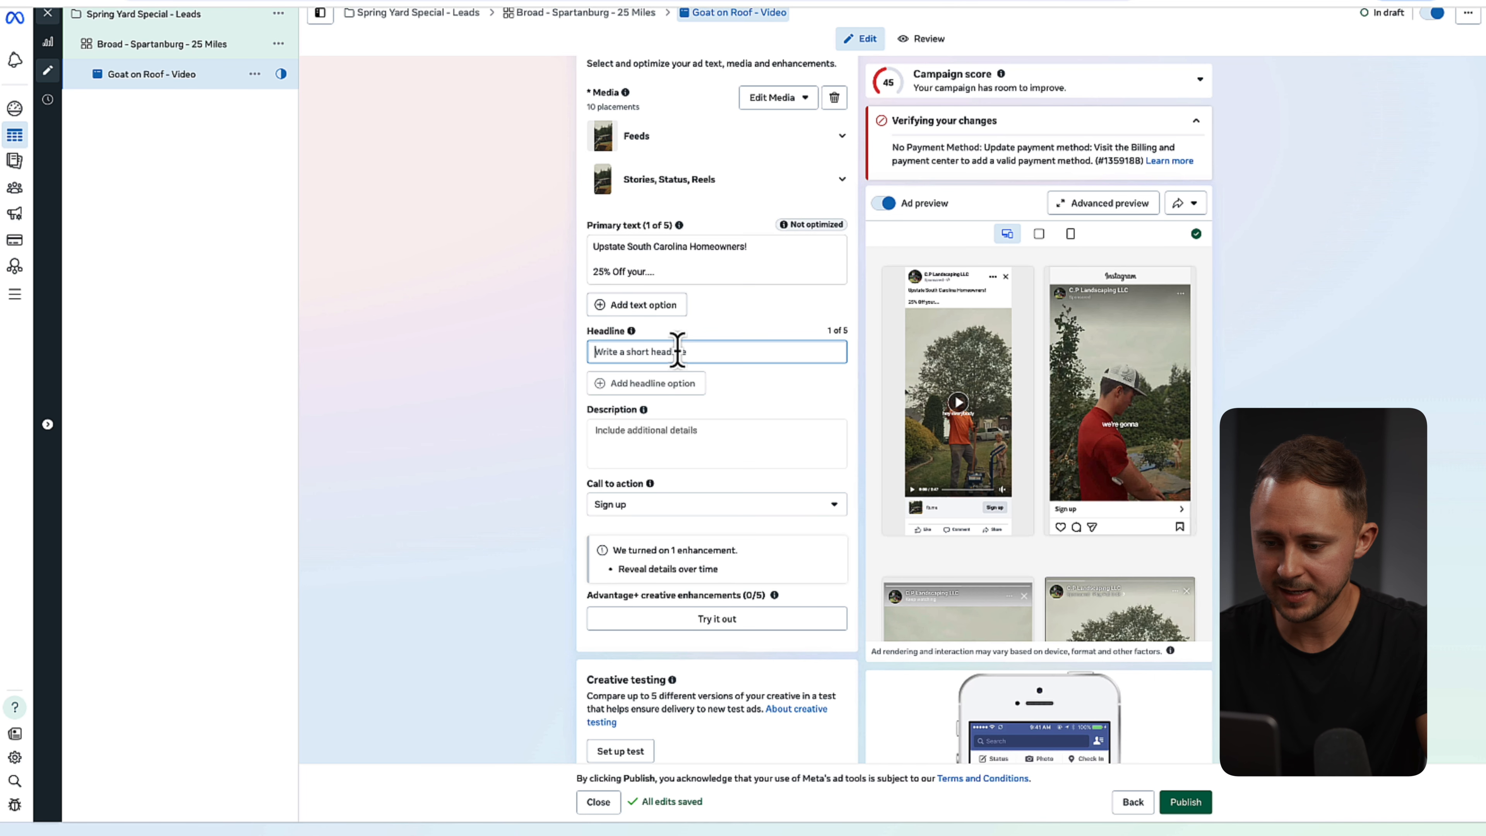
{"action": "key", "text": "ctrl+super+space"}
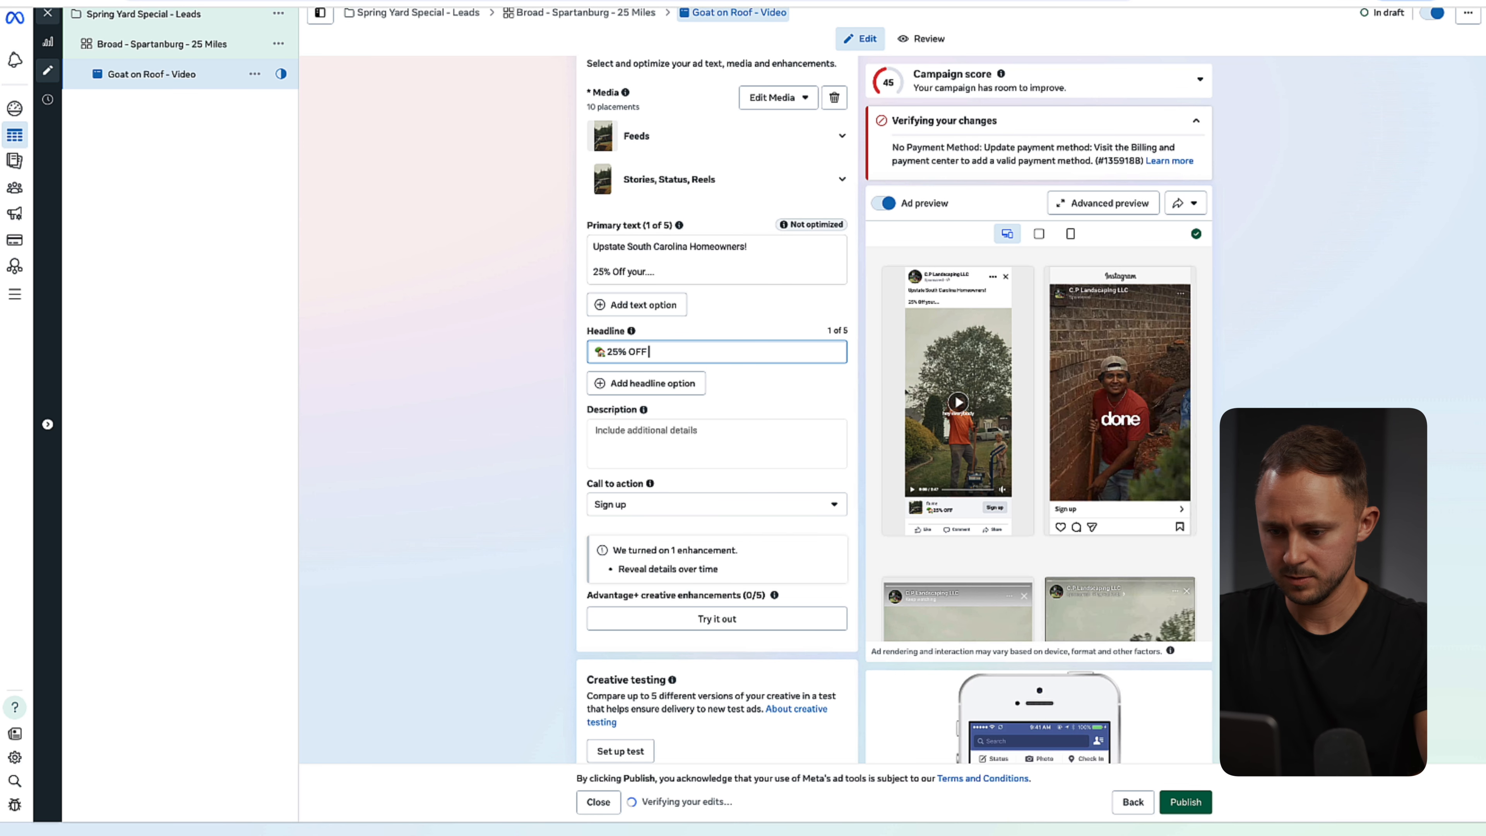
{"action": "type", "text": "Lawncare ___"}
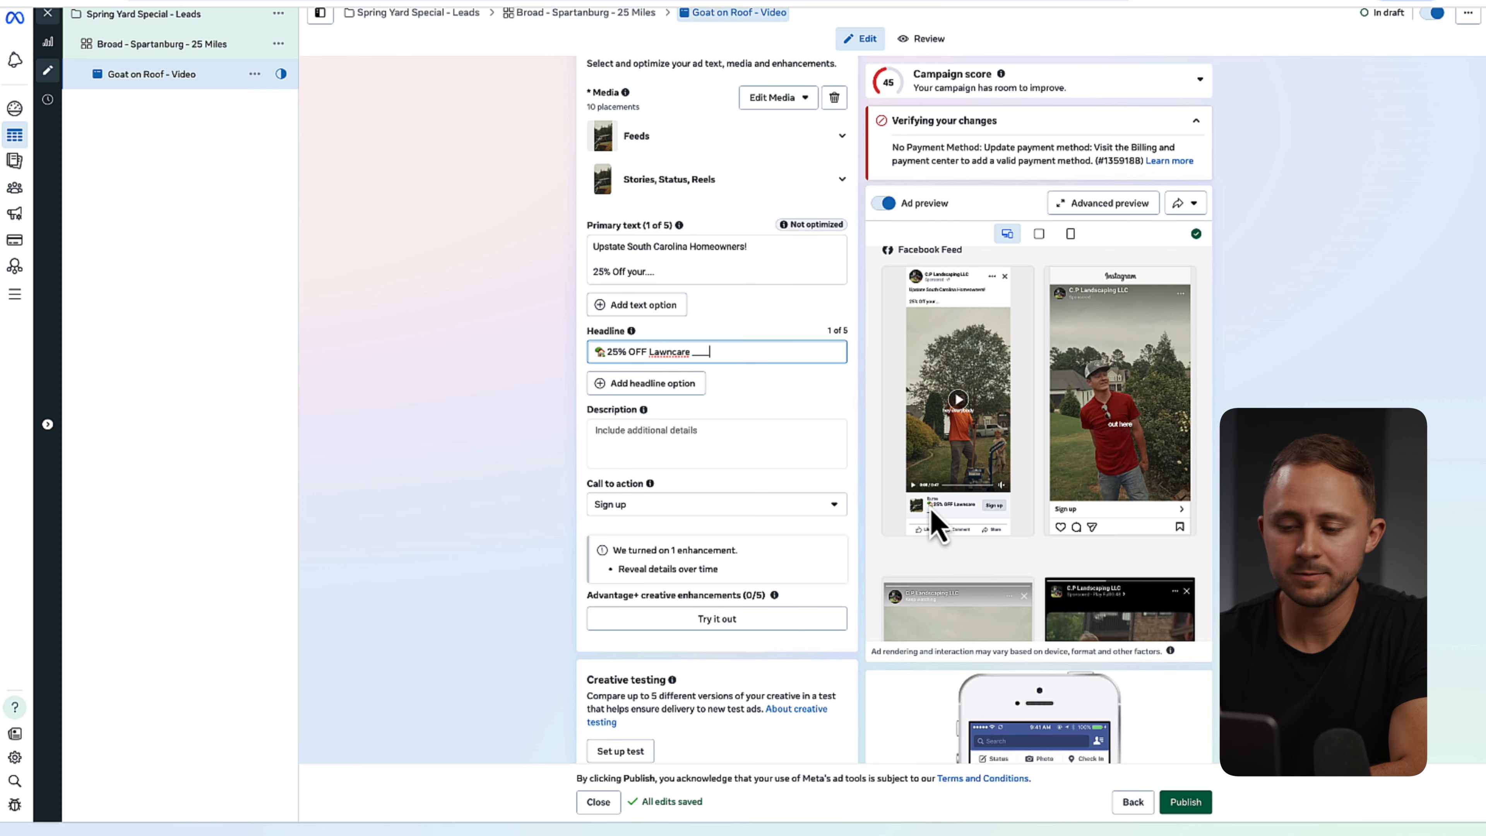
- Leave the ad description empty and set the call to action to Learn more
{"action": "scroll", "coordinate": [695, 416], "scroll_direction": "down", "scroll_amount": 1}
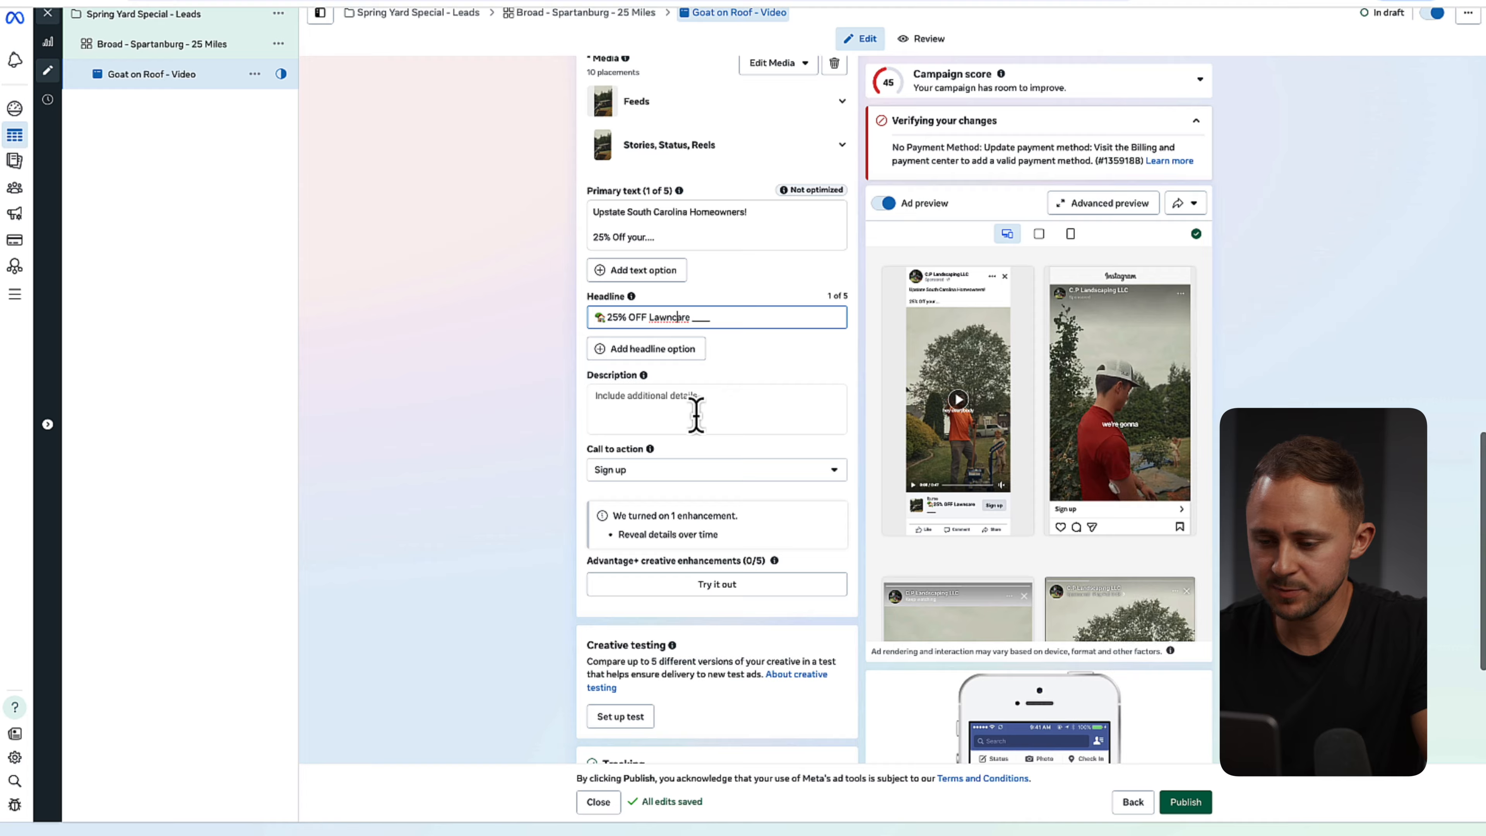
{"action": "left_click", "coordinate": [696, 416]}
{"action": "scroll", "coordinate": [699, 459], "scroll_direction": "down", "scroll_amount": 3}
{"action": "left_click", "coordinate": [699, 457]}
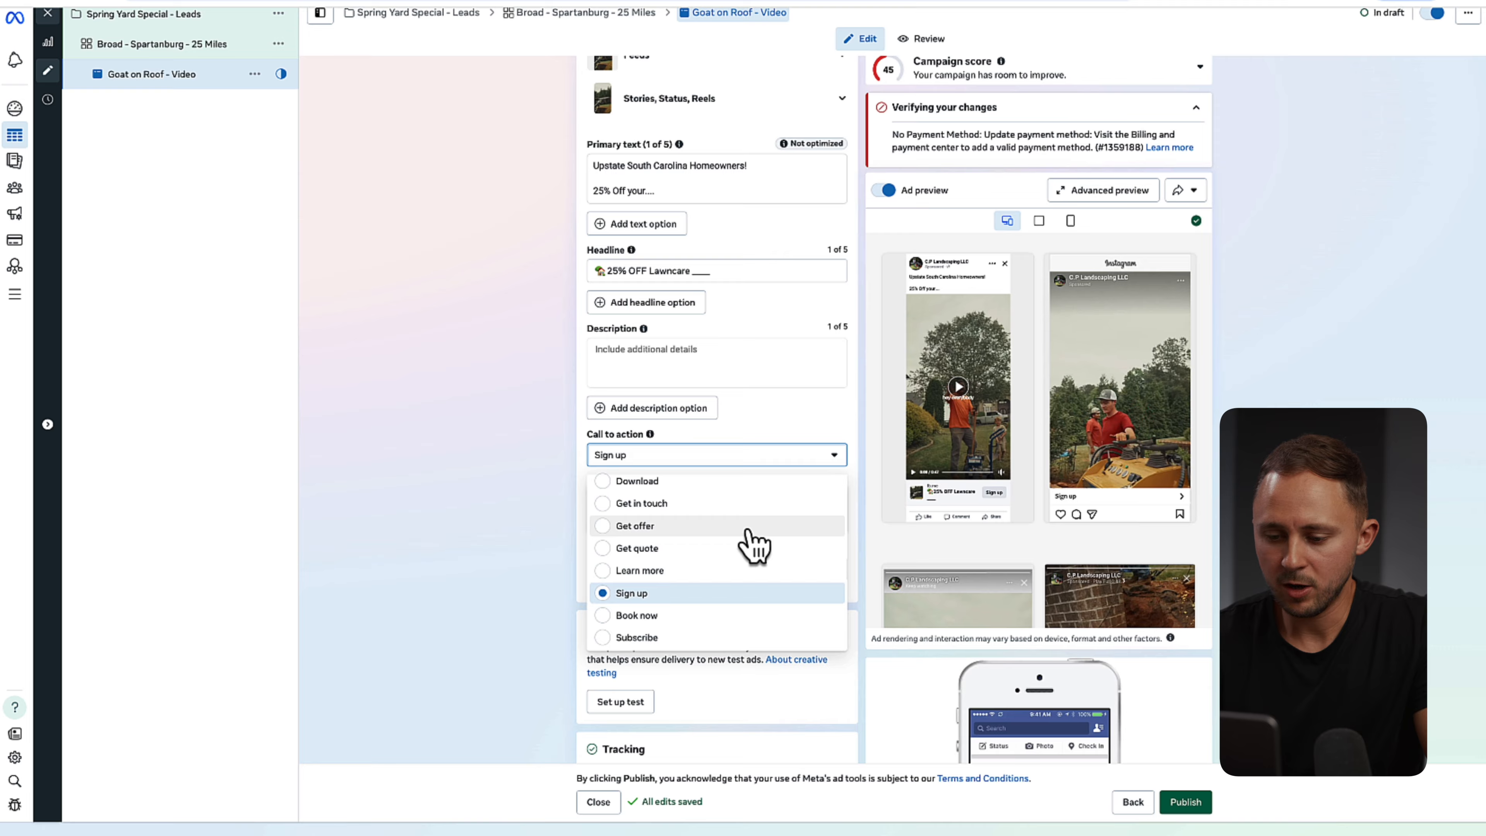
{"action": "scroll", "coordinate": [744, 593], "scroll_direction": "up", "scroll_amount": 1}
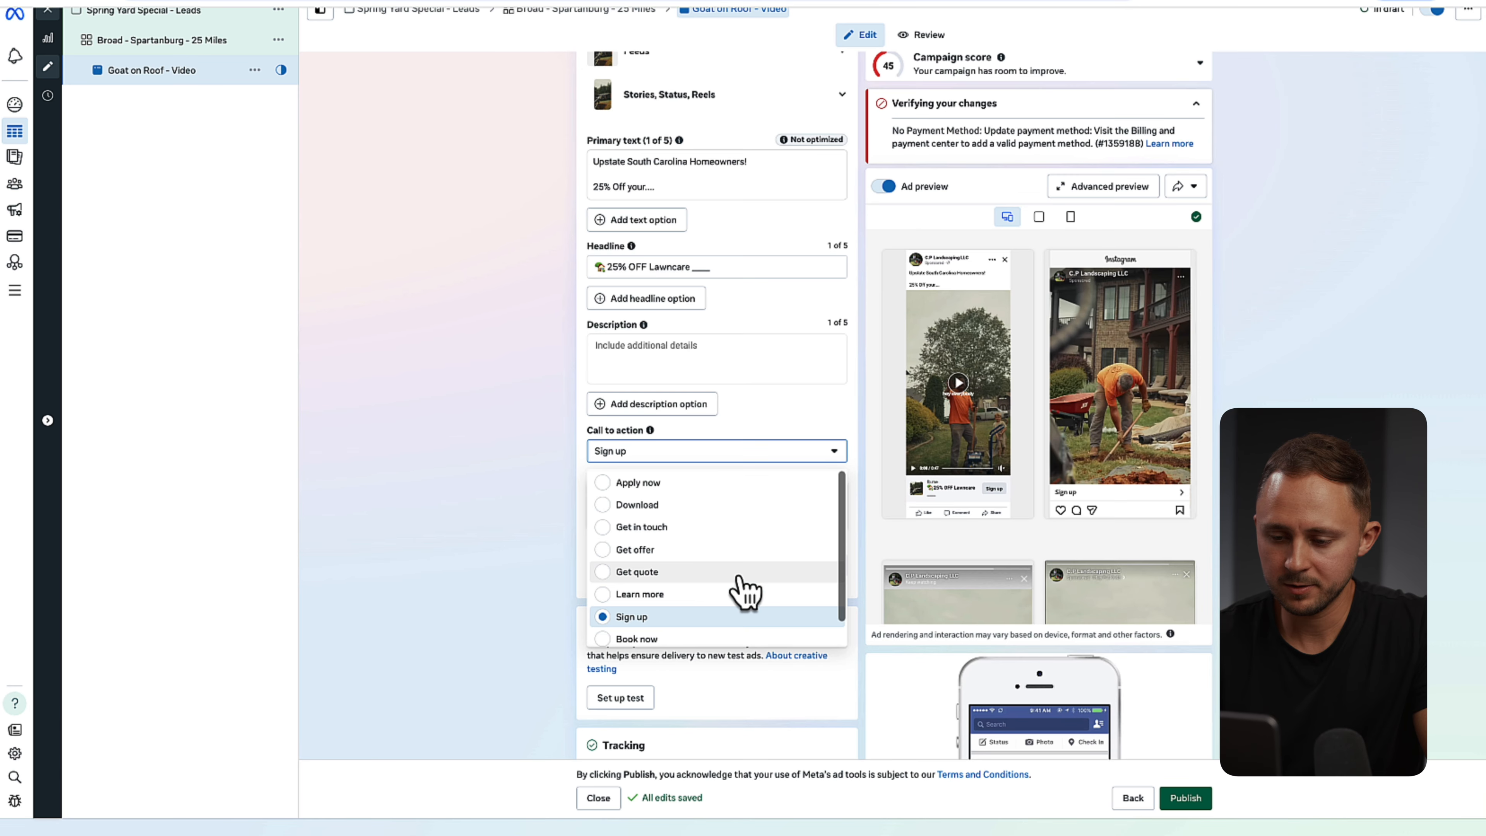
{"action": "scroll", "coordinate": [744, 593], "scroll_direction": "down", "scroll_amount": 1}
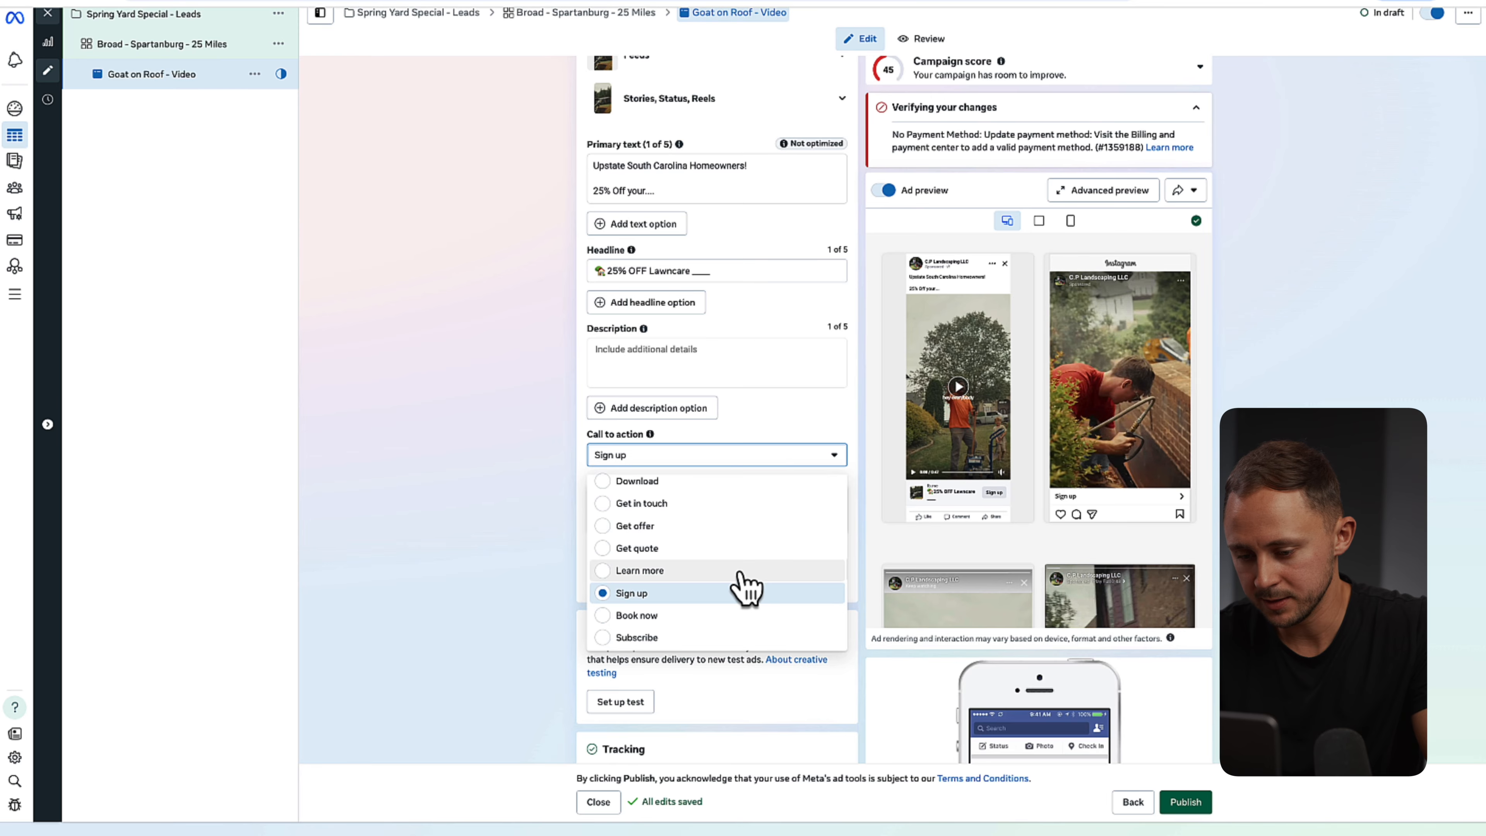
{"action": "left_click", "coordinate": [741, 572]}
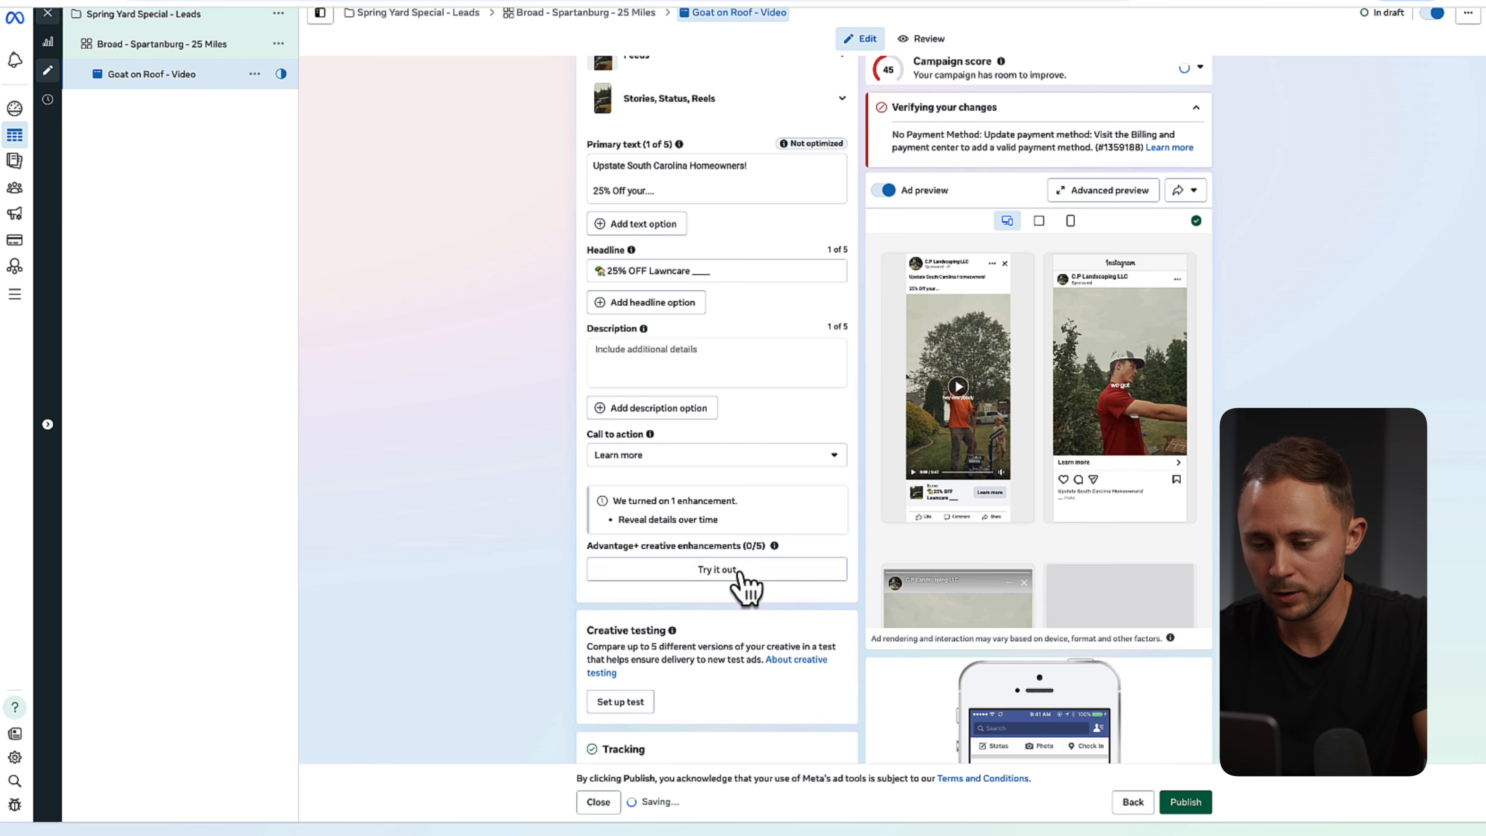
- Review the ad's setup, the instant form options under Destination, and the ad creative section
{"action": "scroll", "coordinate": [769, 498], "scroll_direction": "up", "scroll_amount": 10}
{"action": "scroll", "coordinate": [768, 485], "scroll_direction": "up", "scroll_amount": 7}
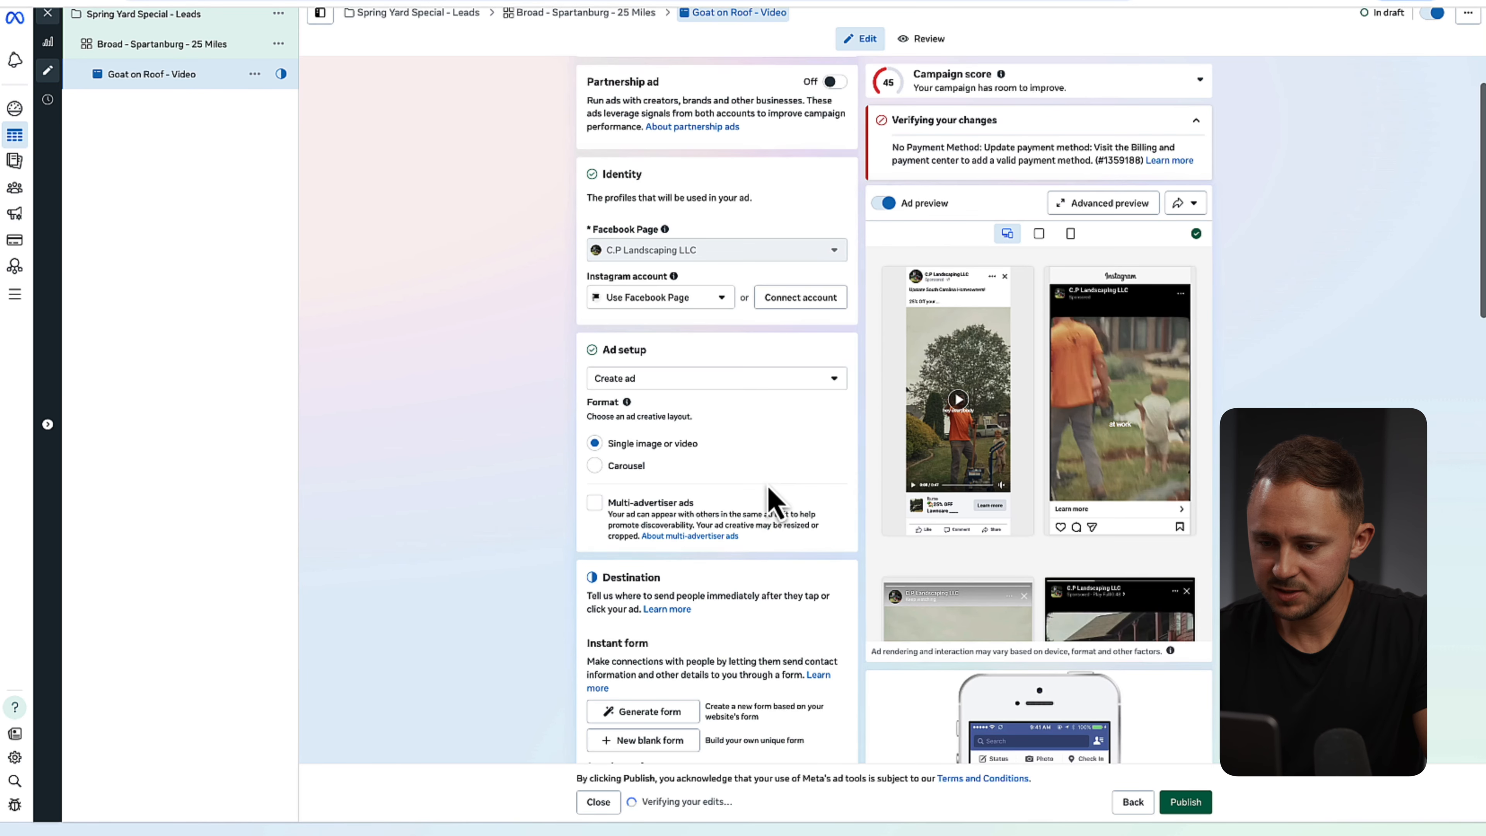
{"action": "scroll", "coordinate": [768, 496], "scroll_direction": "down", "scroll_amount": 12}
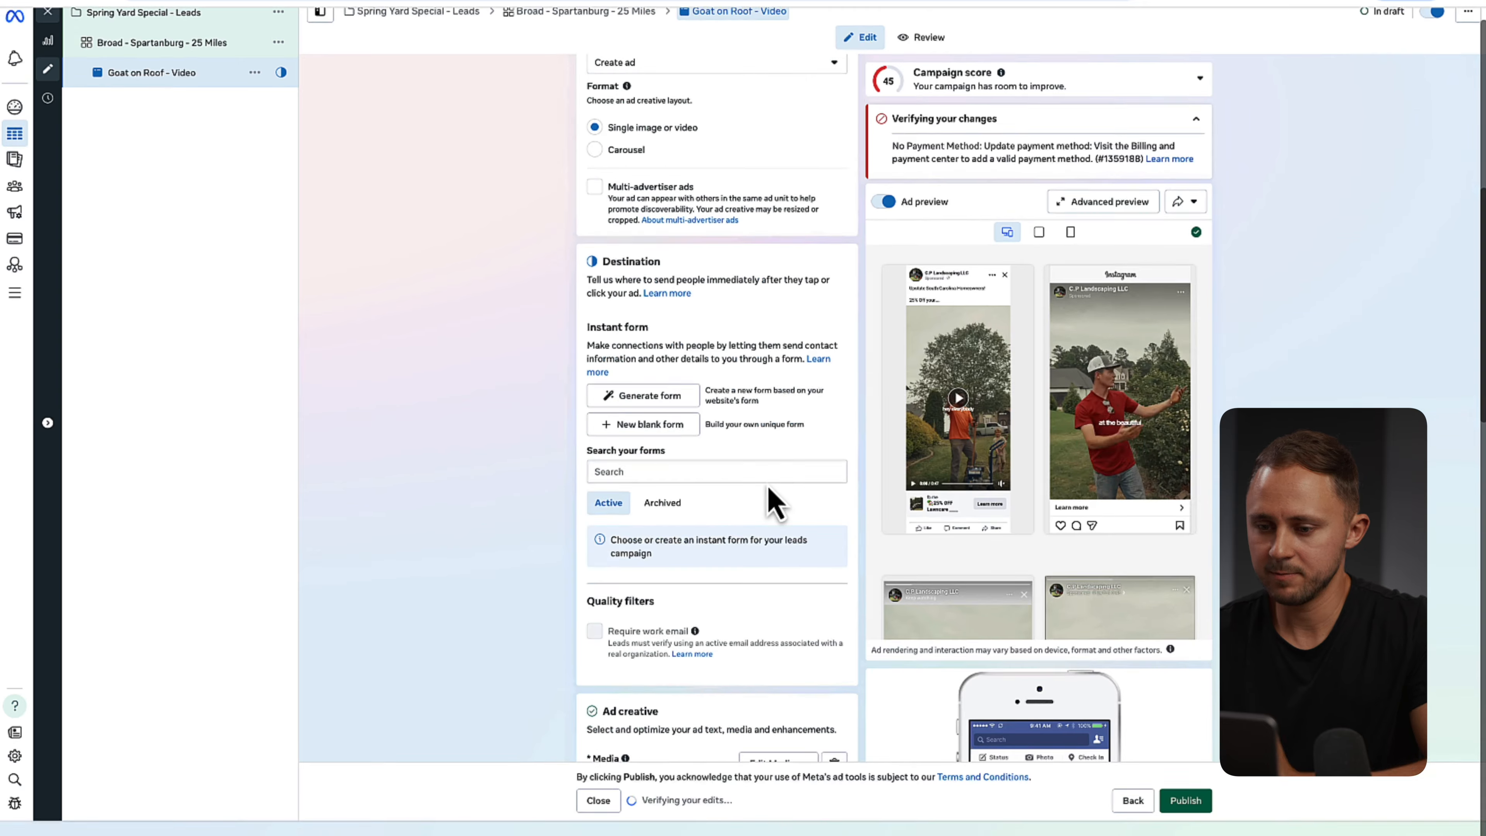
{"action": "scroll", "coordinate": [771, 498], "scroll_direction": "down", "scroll_amount": 2}
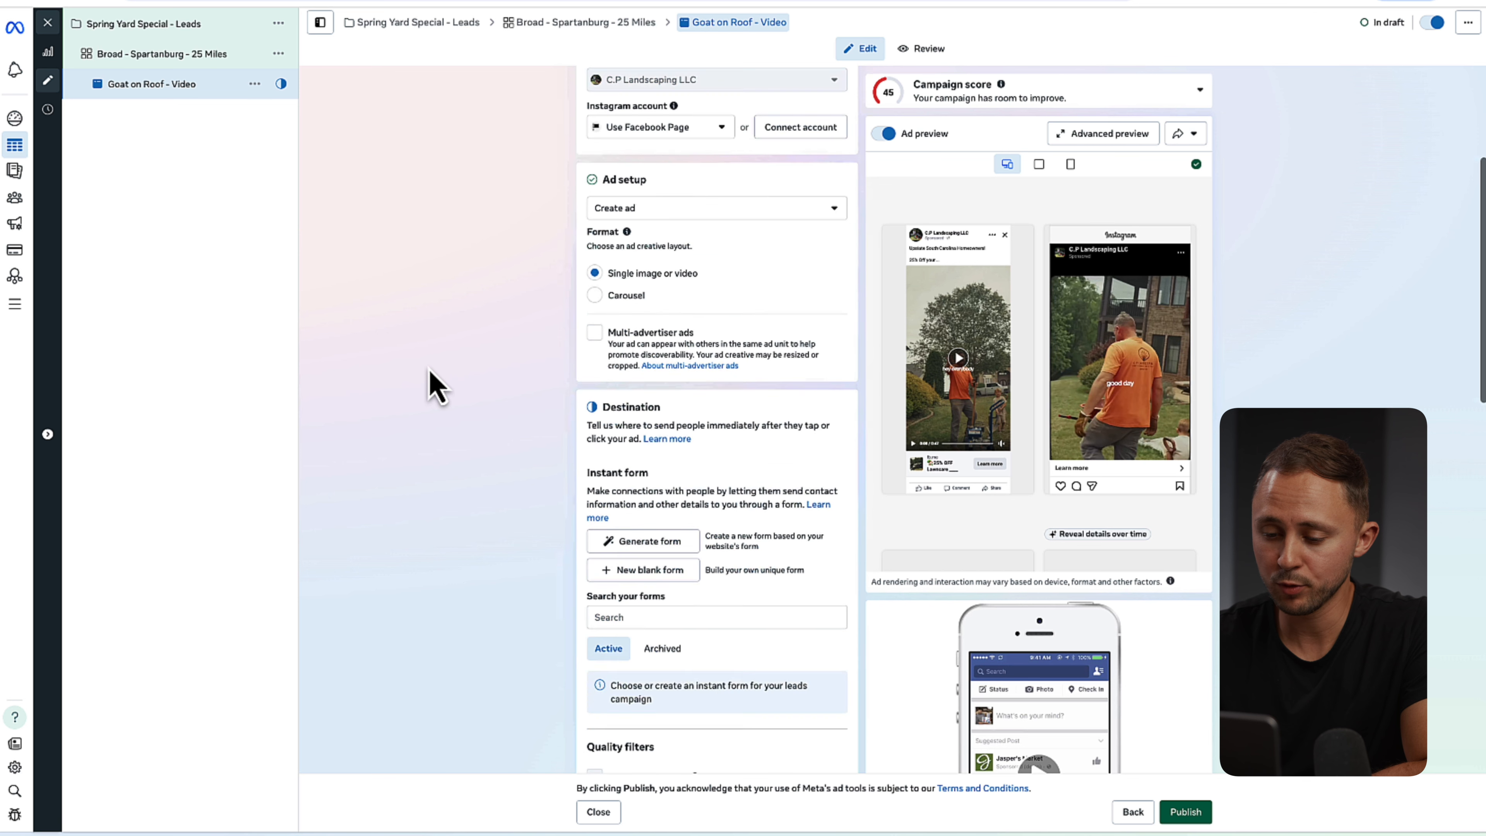
{"action": "scroll", "coordinate": [436, 386], "scroll_direction": "down", "scroll_amount": 5}
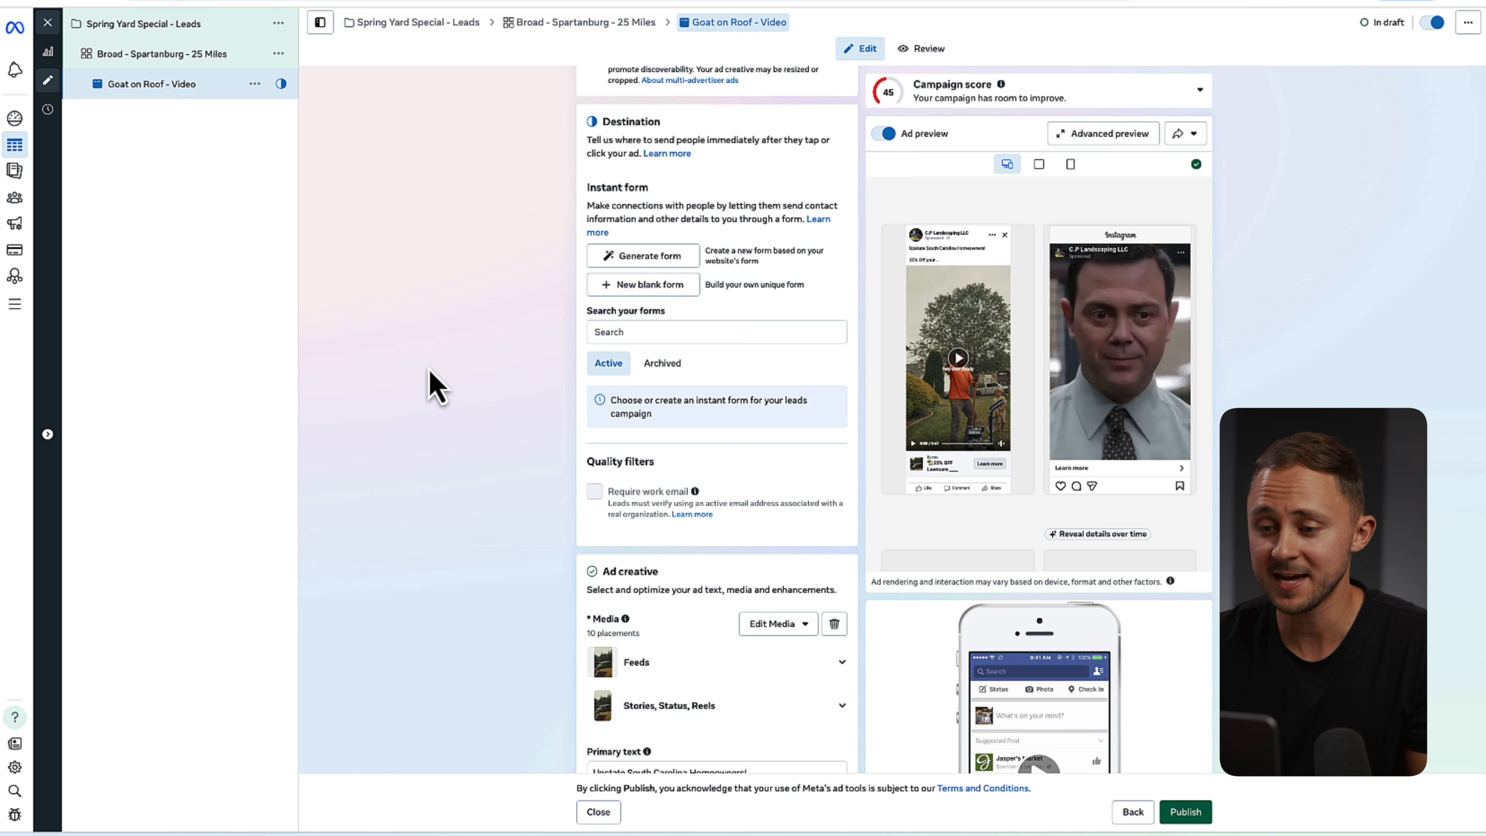
{"action": "scroll", "coordinate": [431, 382], "scroll_direction": "up", "scroll_amount": 9}
{"action": "scroll", "coordinate": [633, 202], "scroll_direction": "down", "scroll_amount": 8}
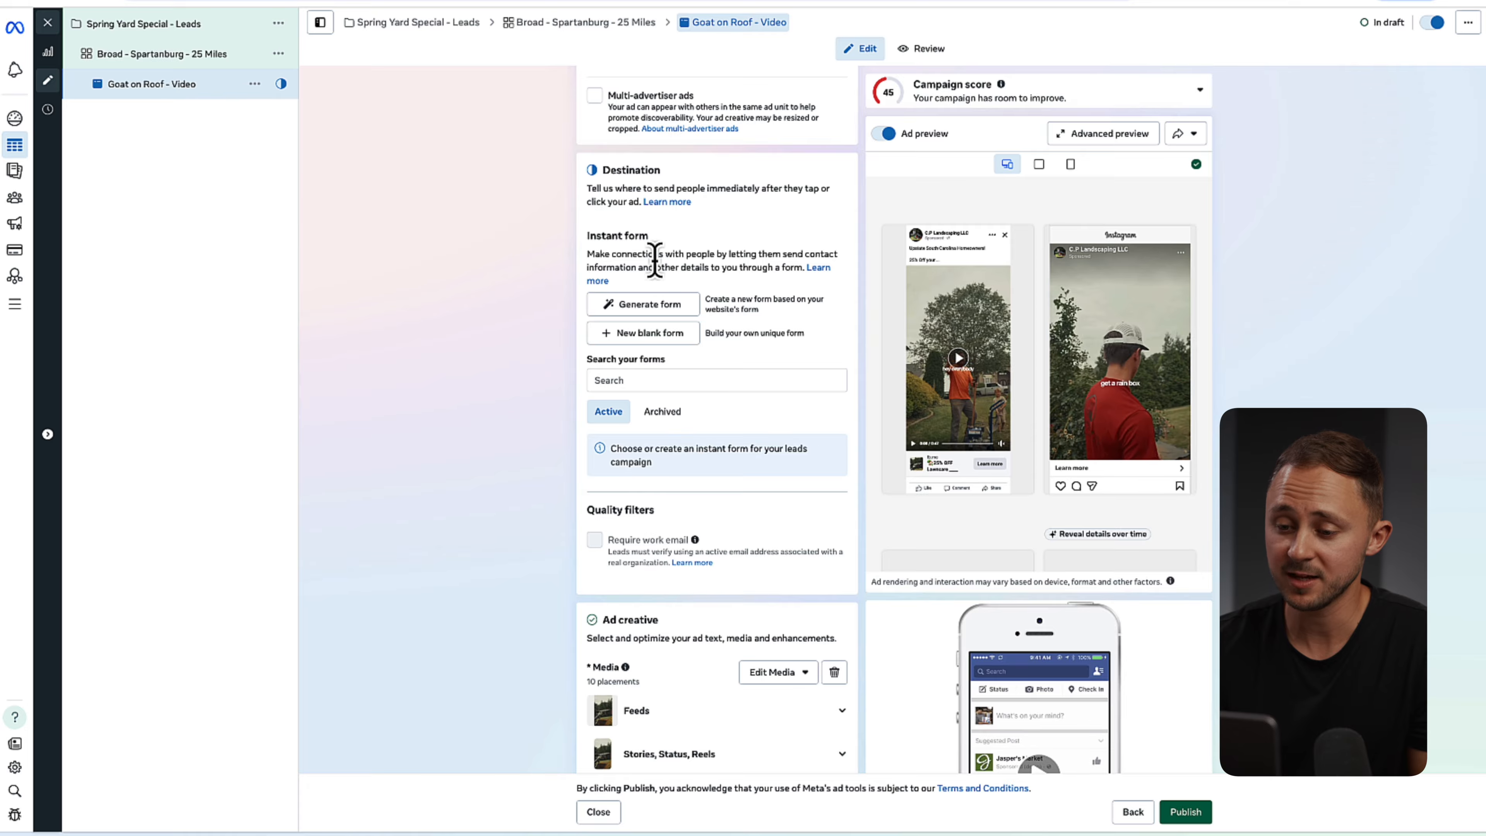
- Create a new blank instant form and name it "11.16 - 25% Off - Higher Intent"
{"action": "left_click", "coordinate": [662, 332]}
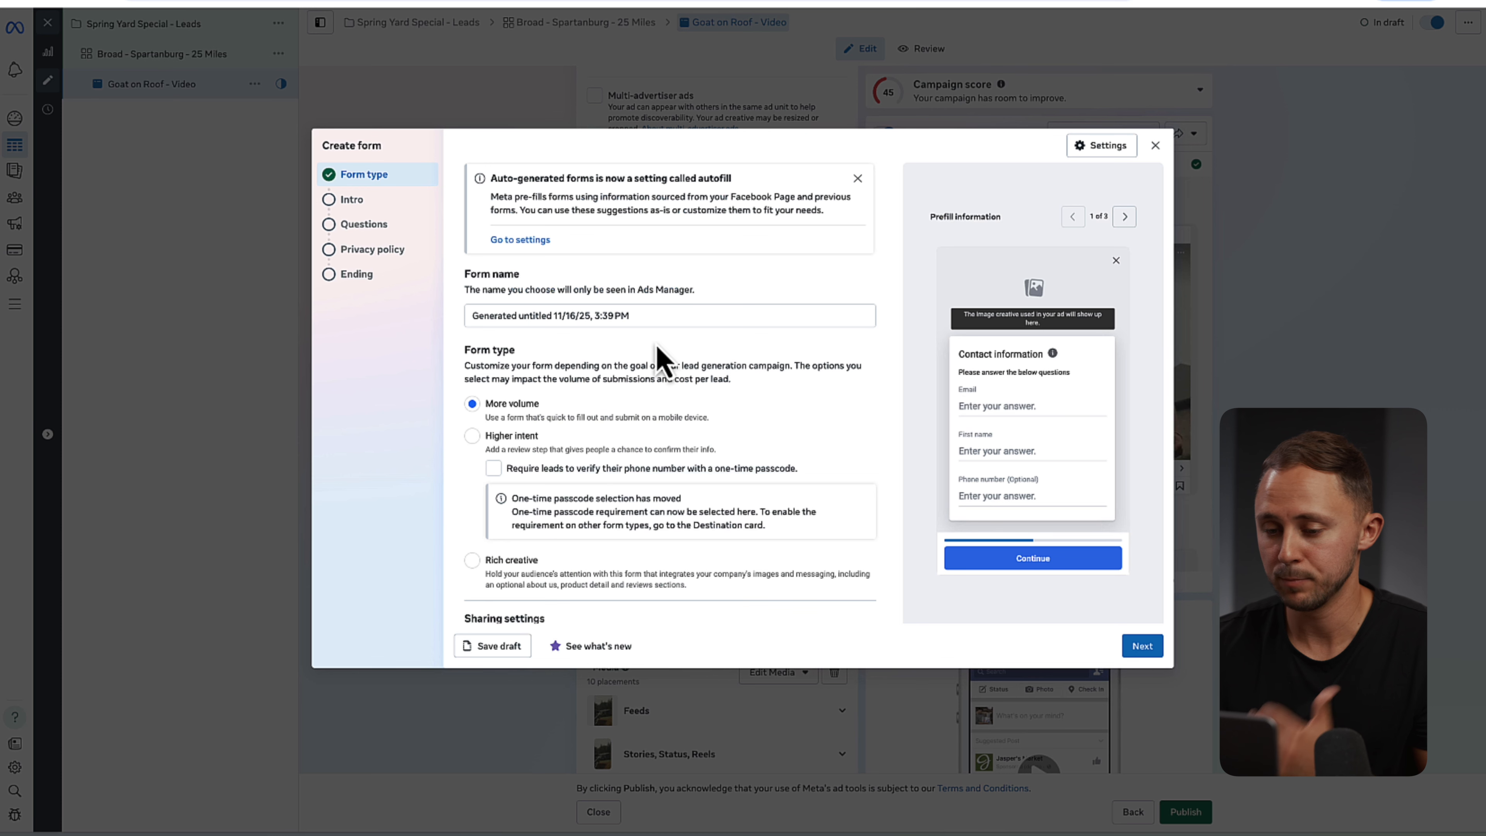
{"action": "left_click", "coordinate": [597, 316]}
{"action": "triple_click", "coordinate": [597, 316]}
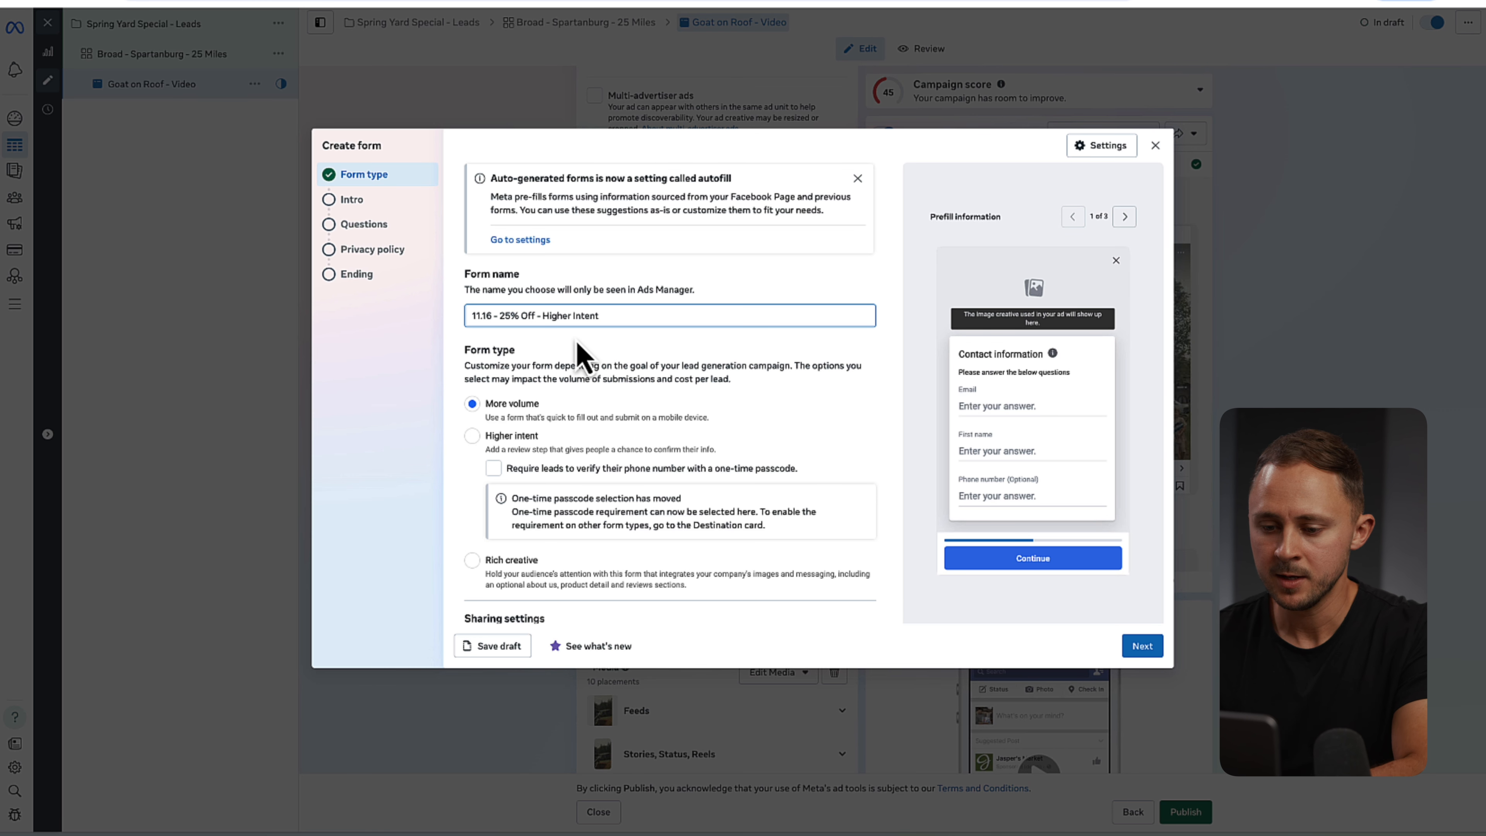
- Set the form type to Higher intent
{"action": "scroll", "coordinate": [574, 338], "scroll_direction": "down", "scroll_amount": 1}
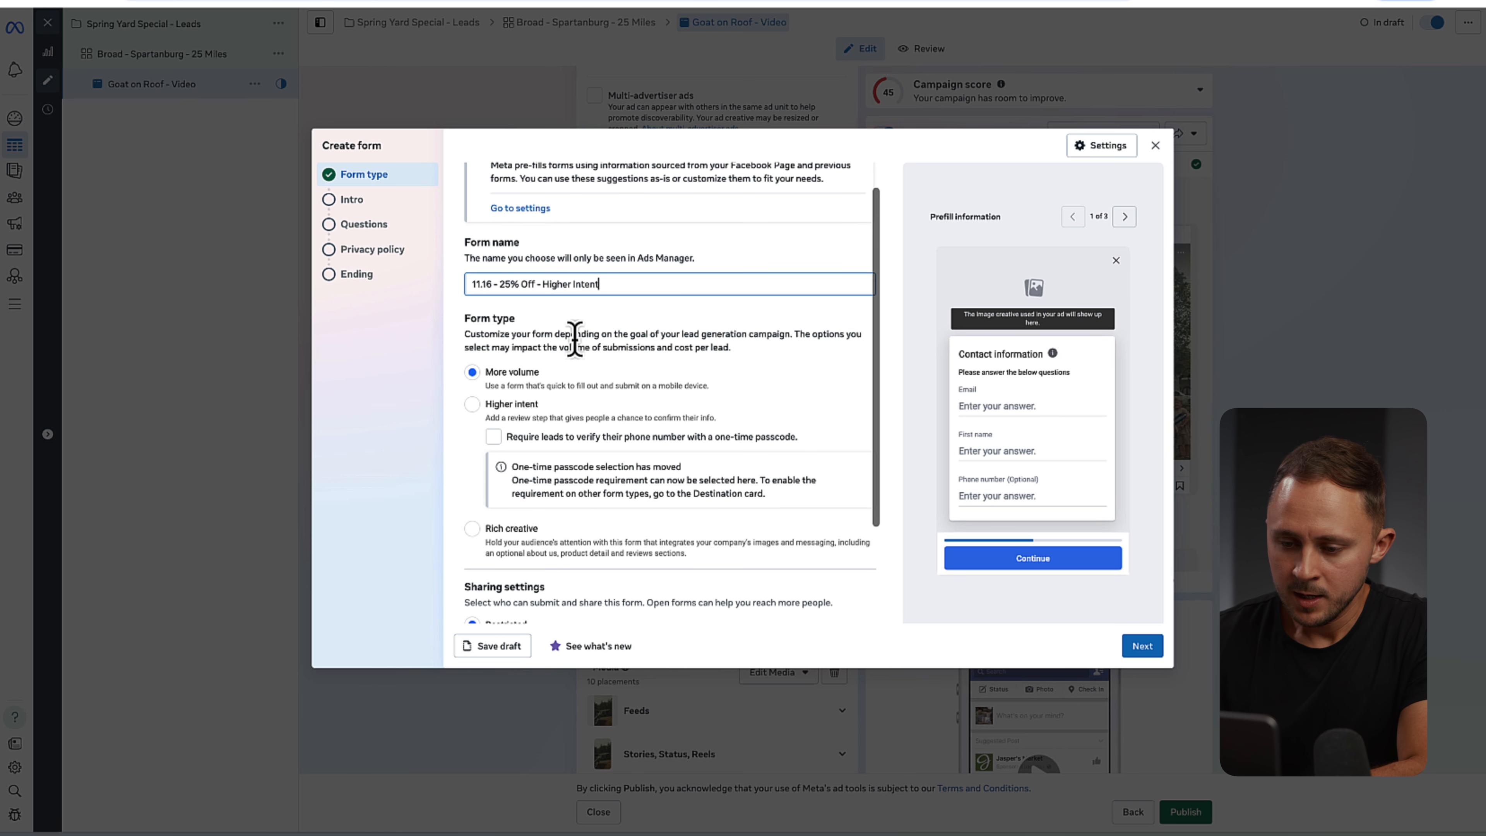
{"action": "left_click", "coordinate": [472, 412]}
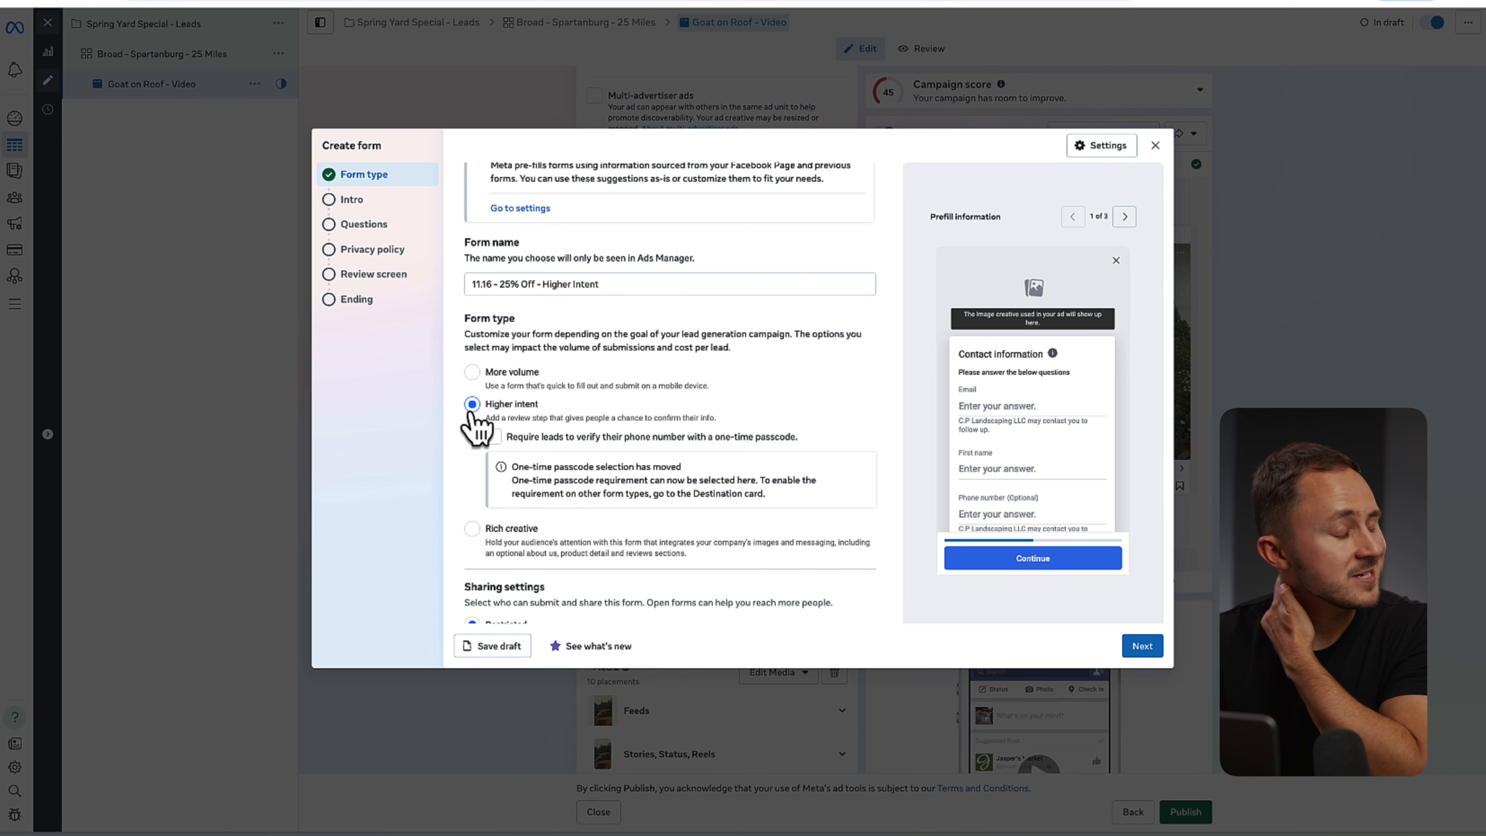
{"action": "left_click", "coordinate": [472, 372]}
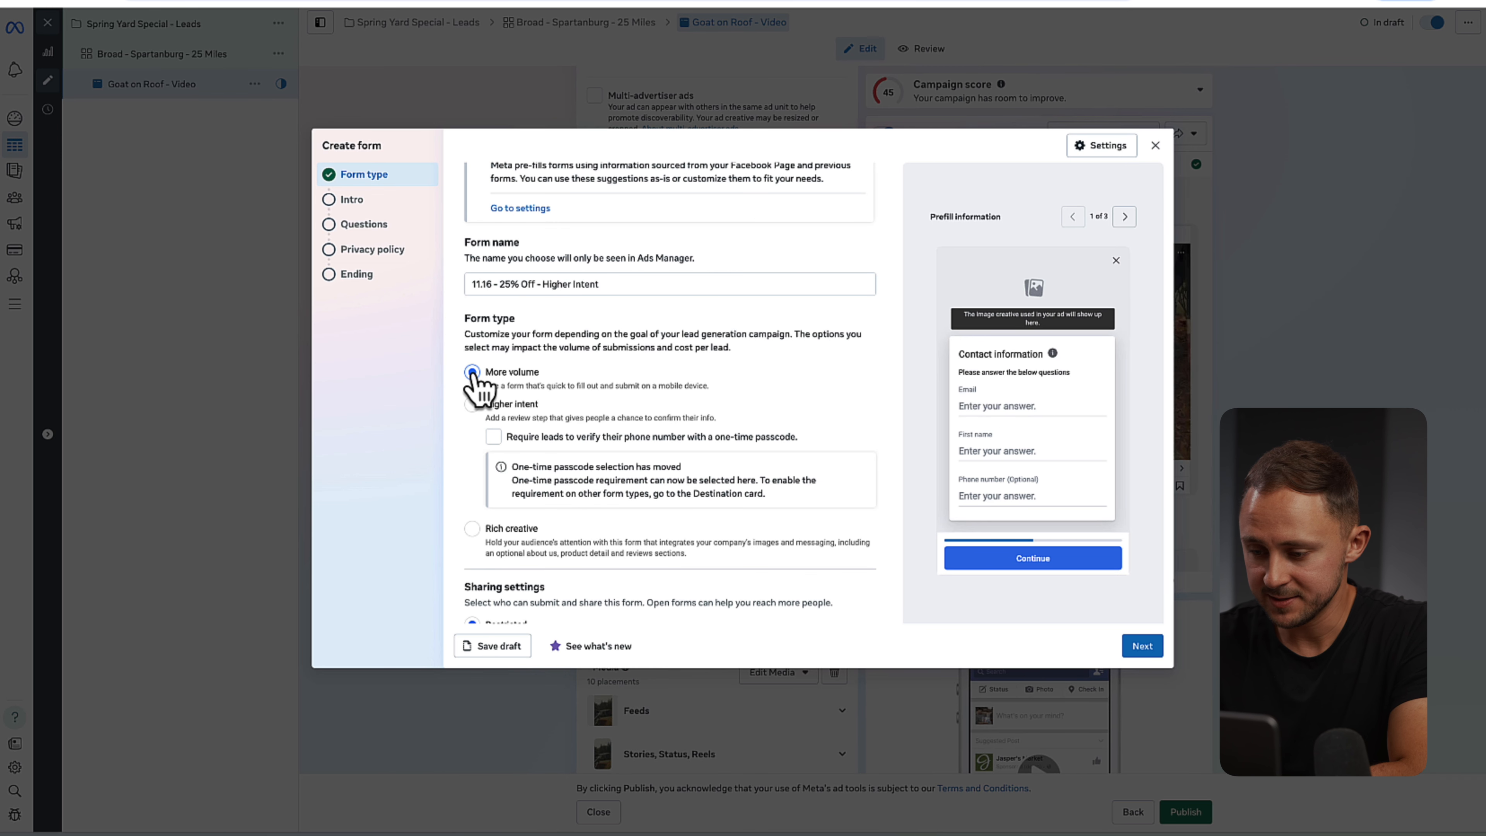
{"action": "left_click", "coordinate": [472, 405]}
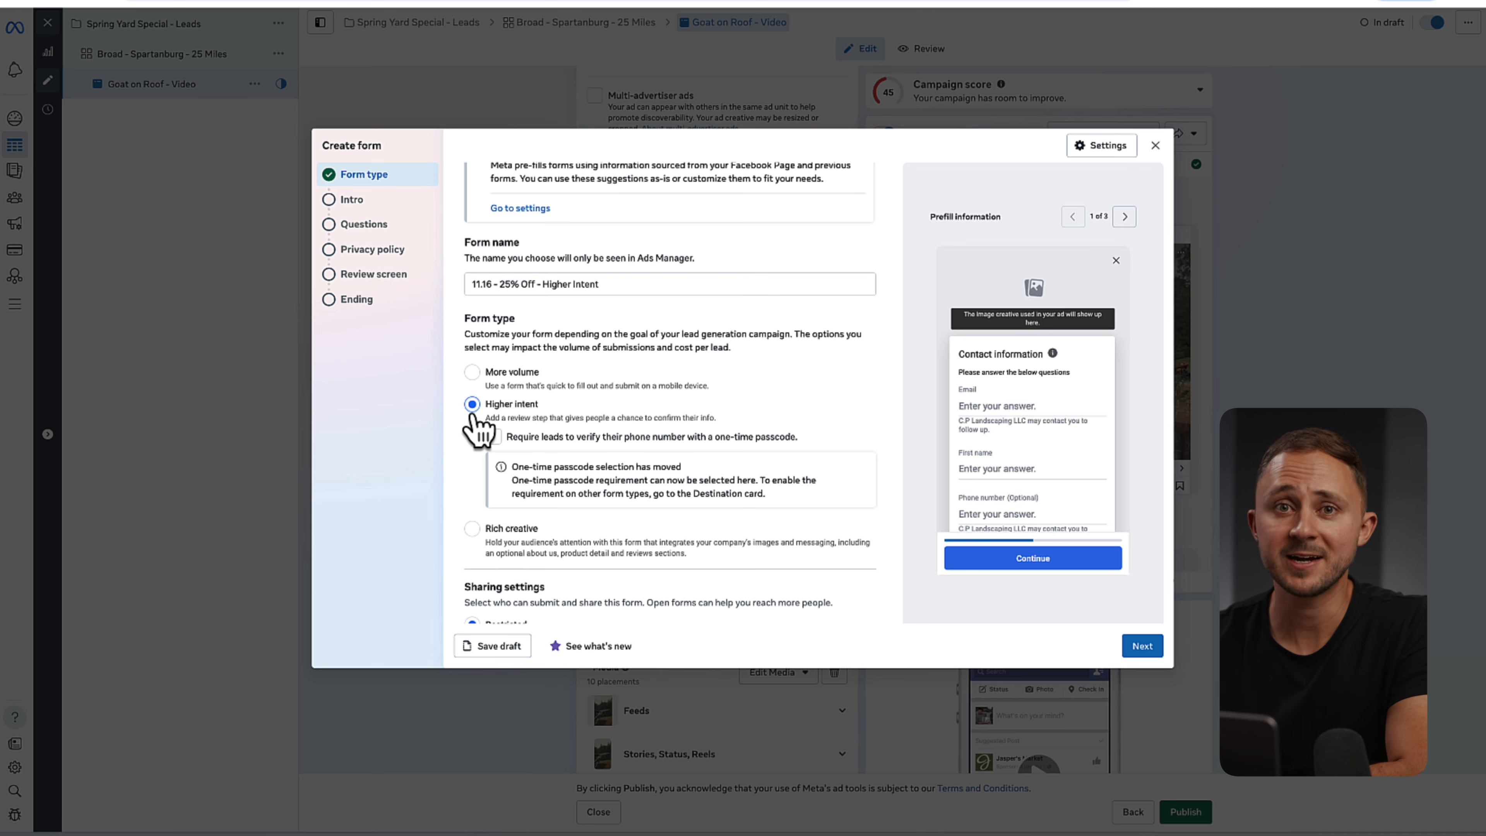
- Set the form's sharing to Open, leaving phone passcode verification and flexible form delivery off
{"action": "scroll", "coordinate": [474, 426], "scroll_direction": "down", "scroll_amount": 1}
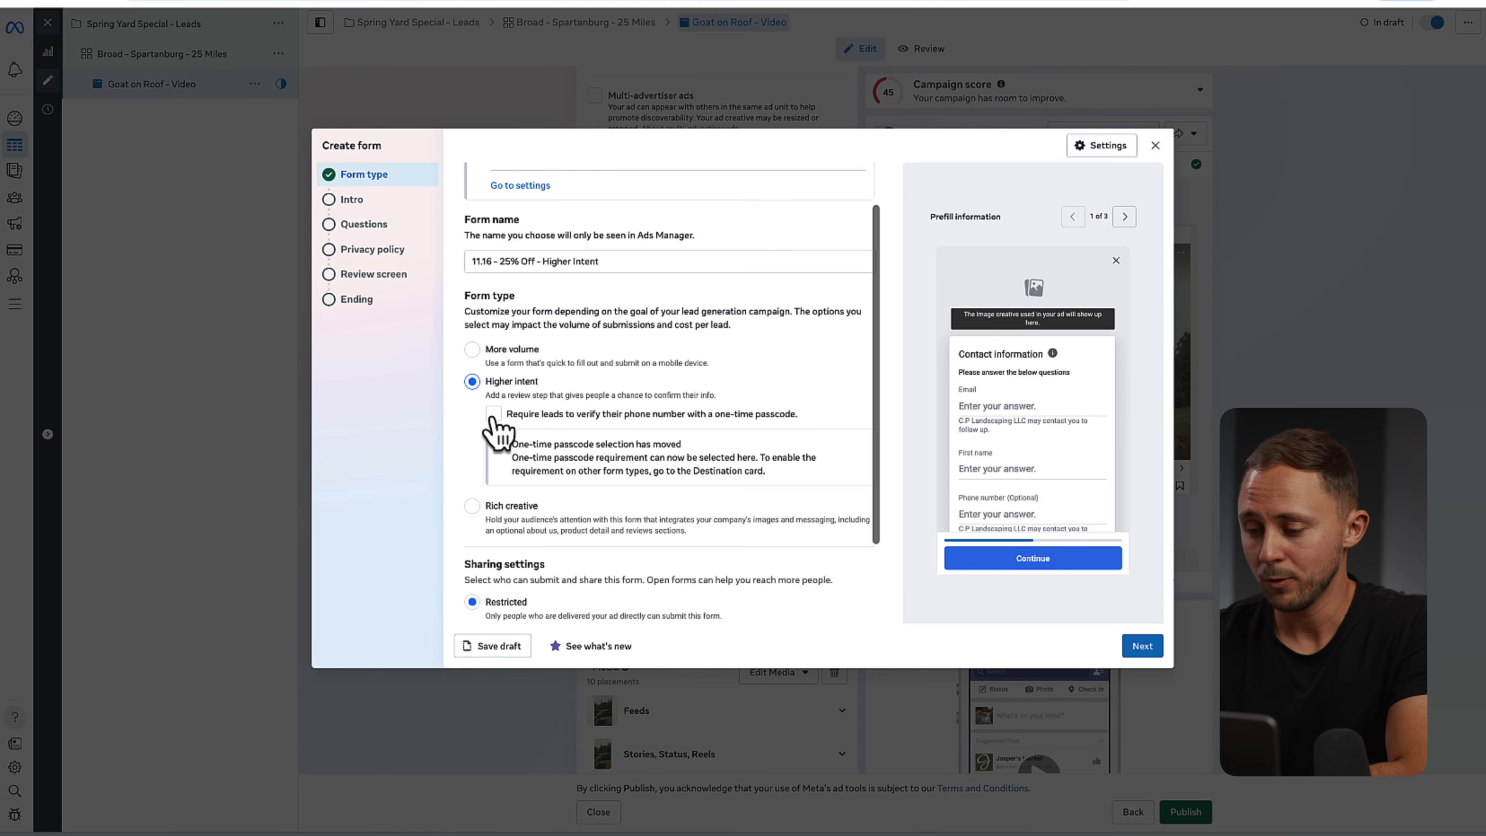
{"action": "scroll", "coordinate": [955, 425], "scroll_direction": "down", "scroll_amount": 2}
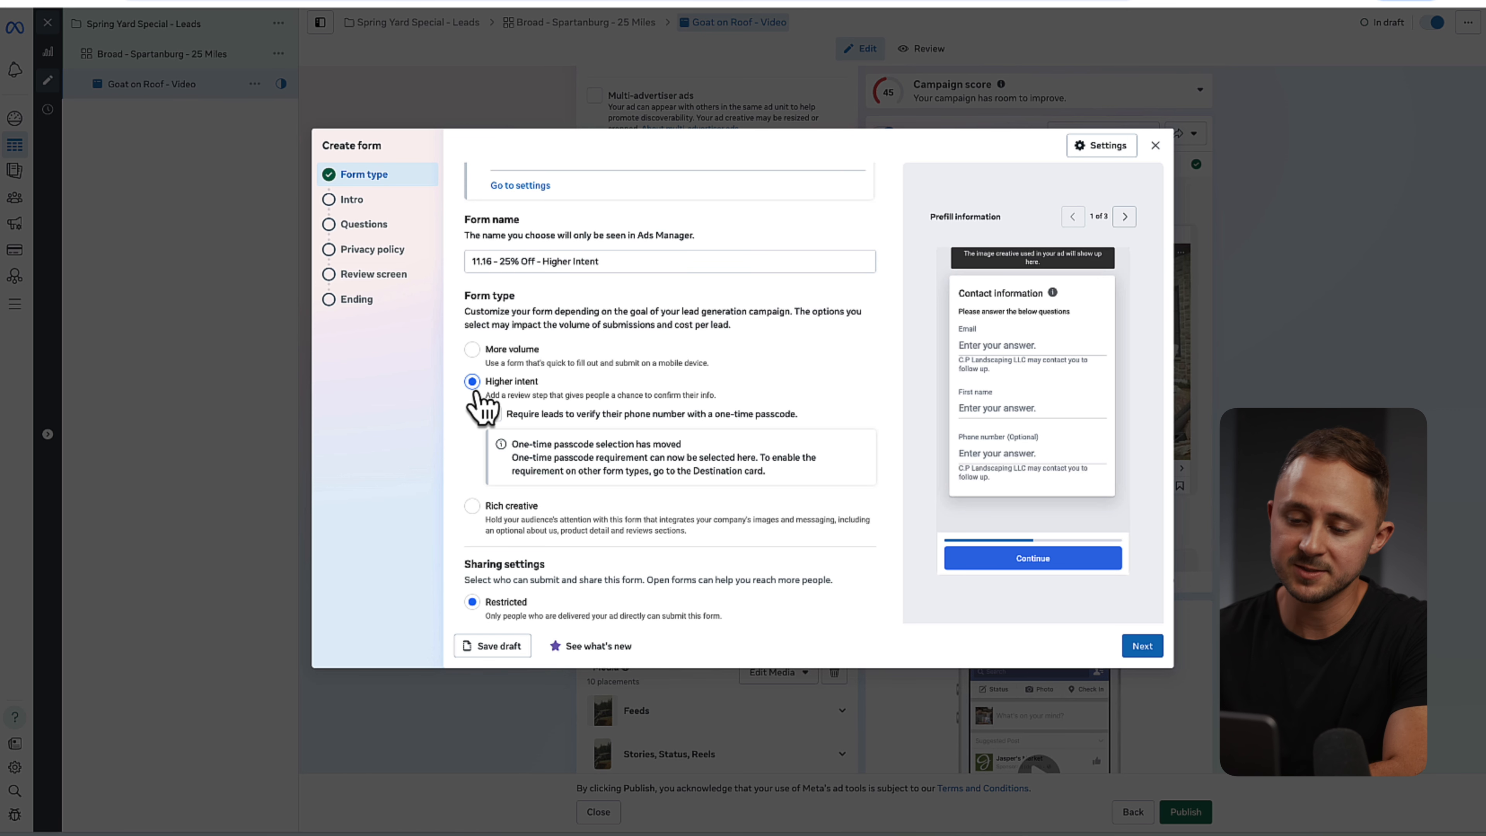
{"action": "scroll", "coordinate": [484, 409], "scroll_direction": "down", "scroll_amount": 1}
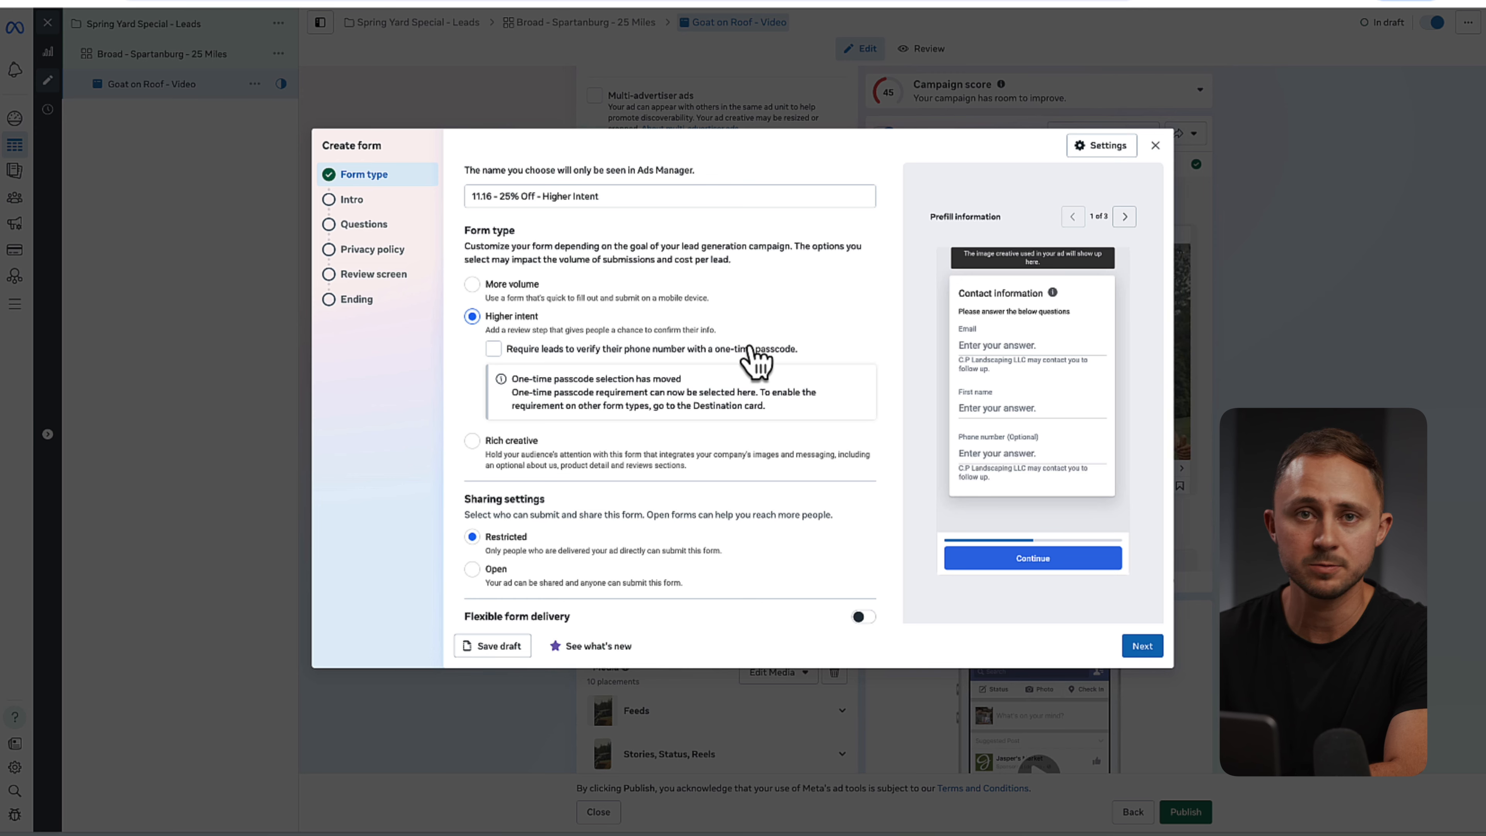
{"action": "scroll", "coordinate": [757, 361], "scroll_direction": "down", "scroll_amount": 1}
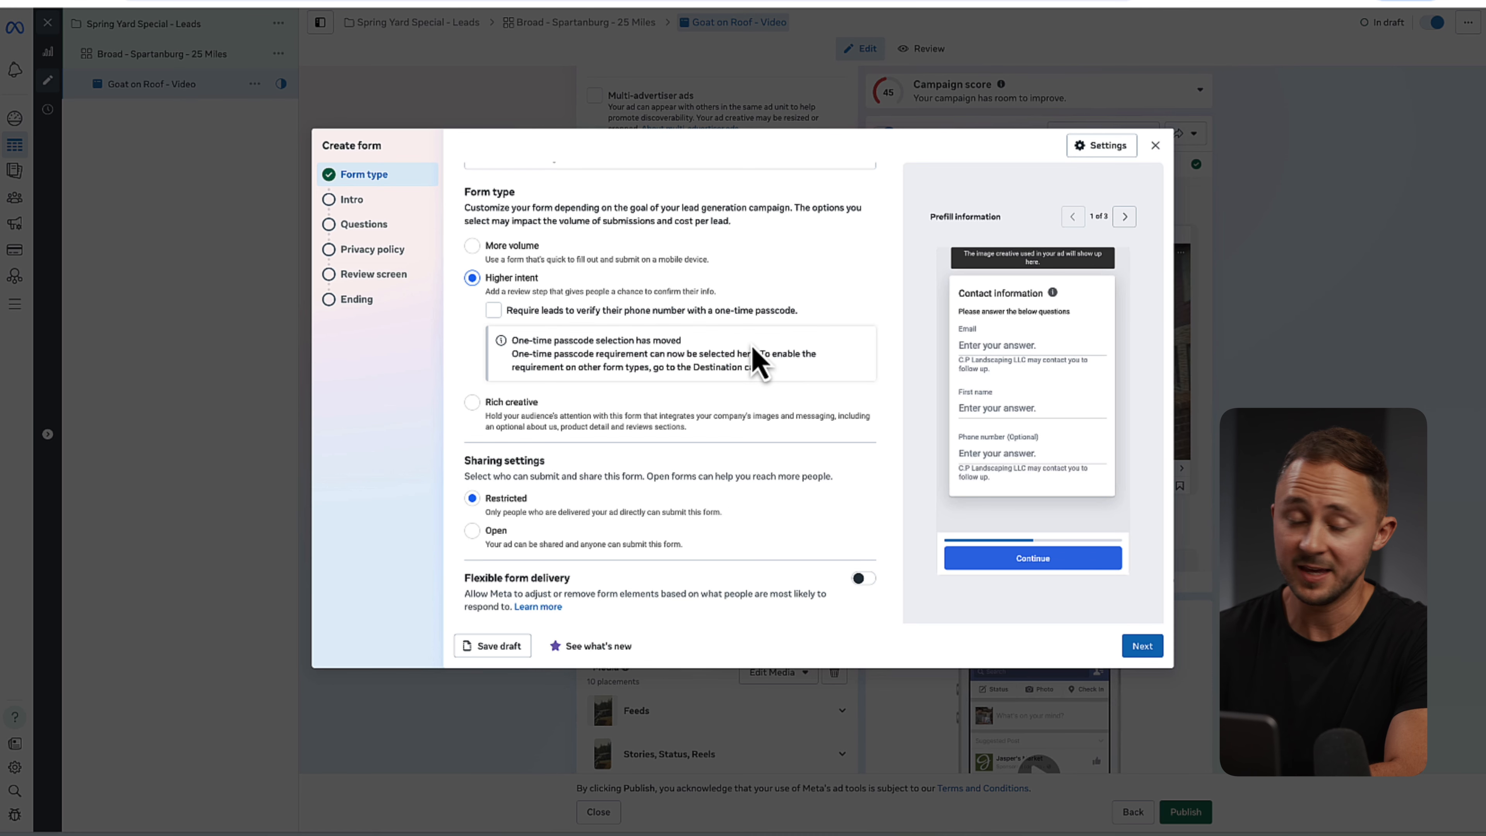
{"action": "scroll", "coordinate": [473, 535], "scroll_direction": "down", "scroll_amount": 1}
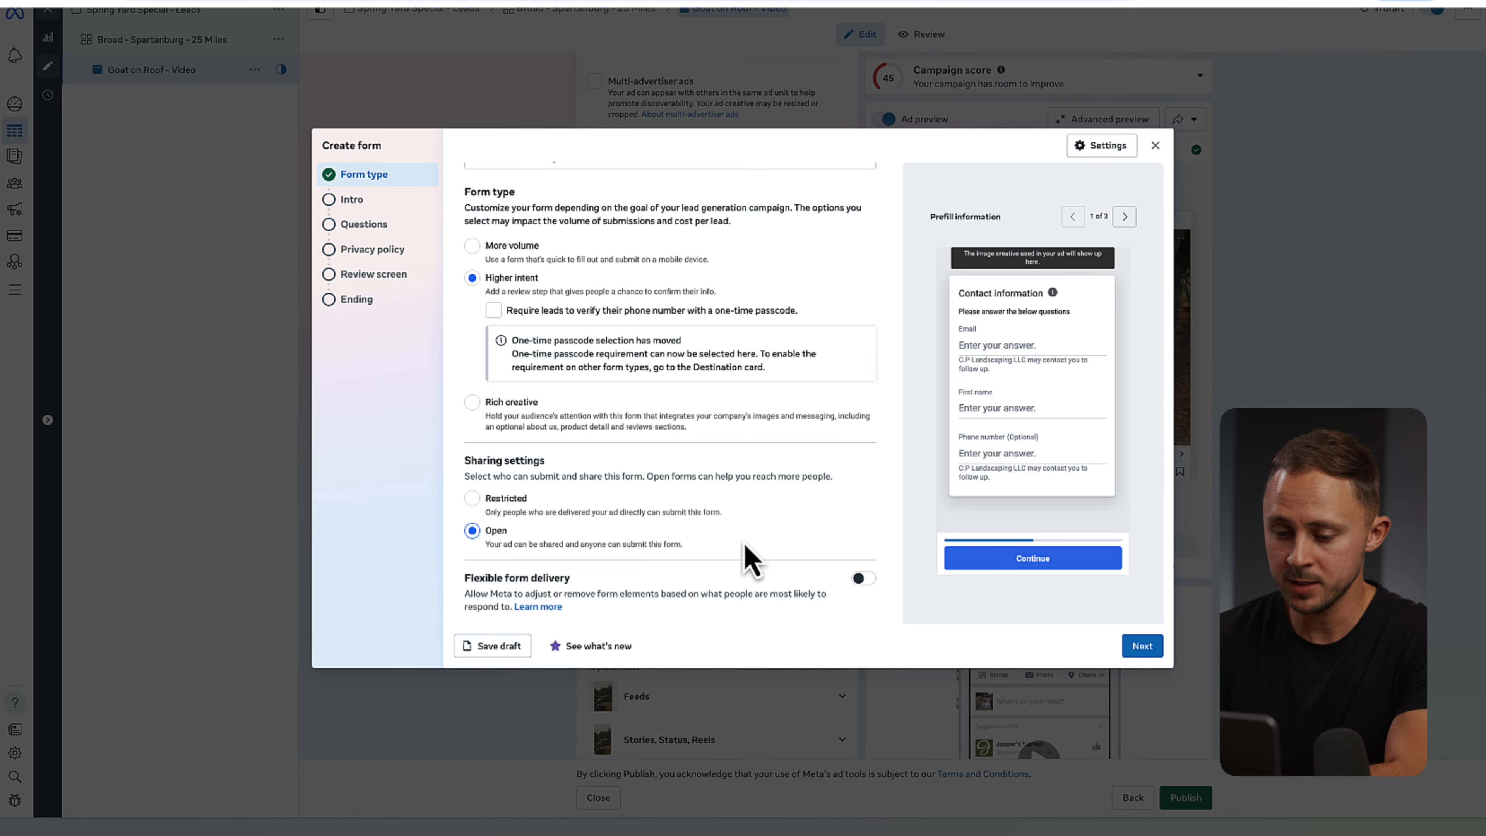
- Turn off the background image in the form's intro and leave the greeting off
{"action": "left_click", "coordinate": [1141, 646]}
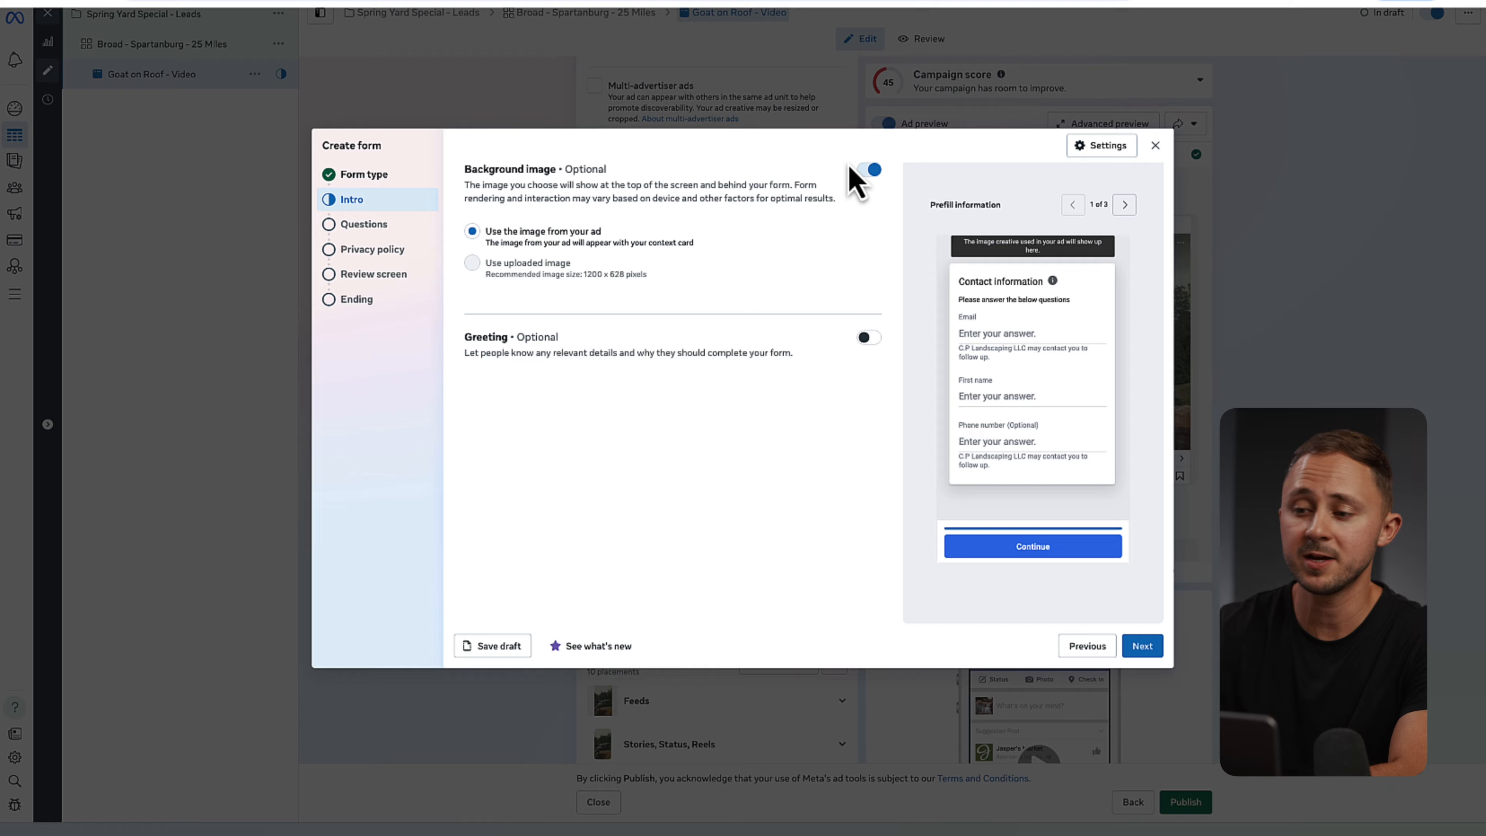
{"action": "left_click", "coordinate": [871, 171]}
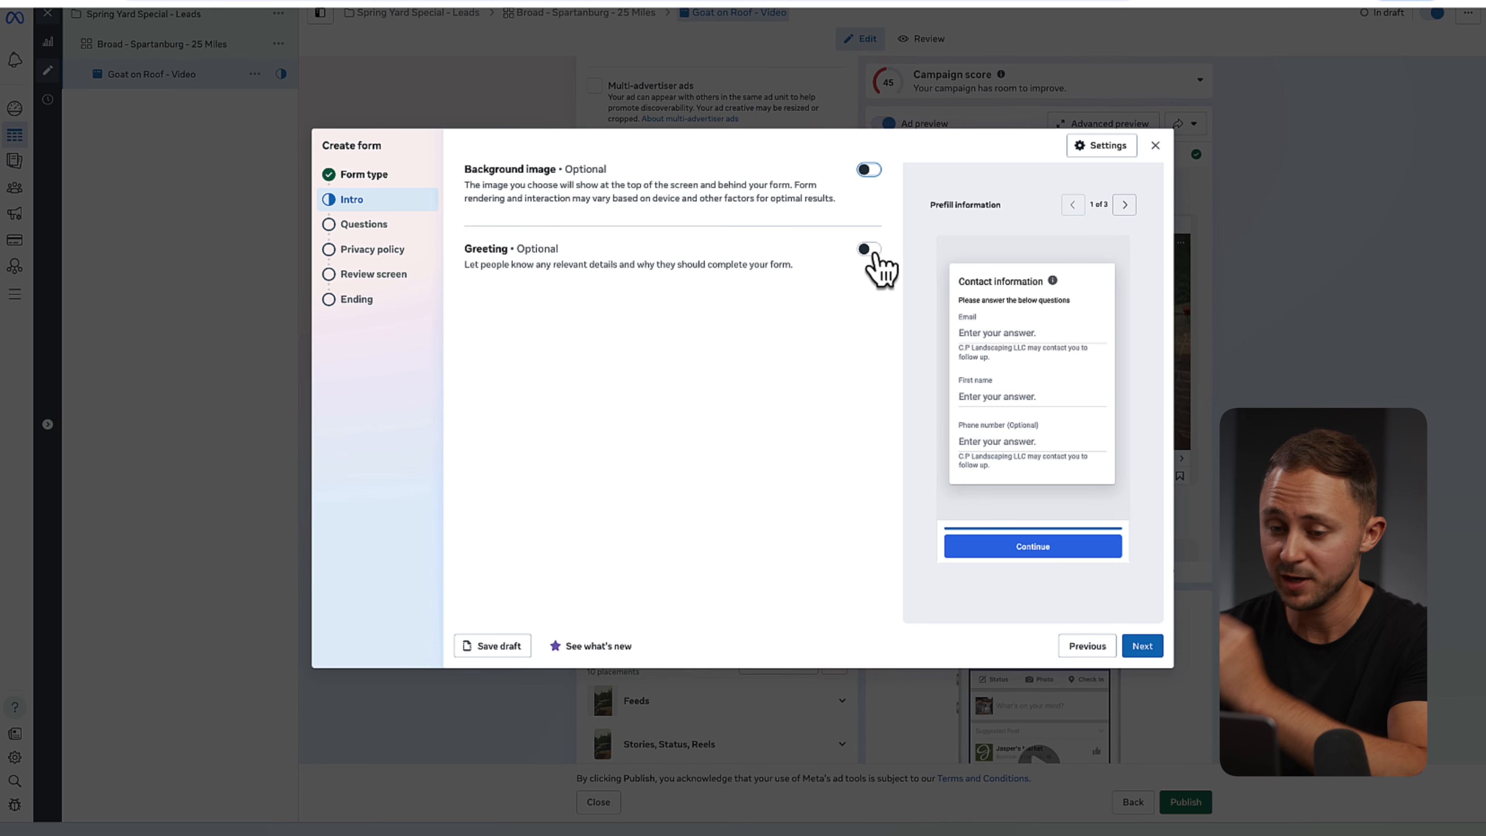
{"action": "left_click", "coordinate": [1142, 646]}
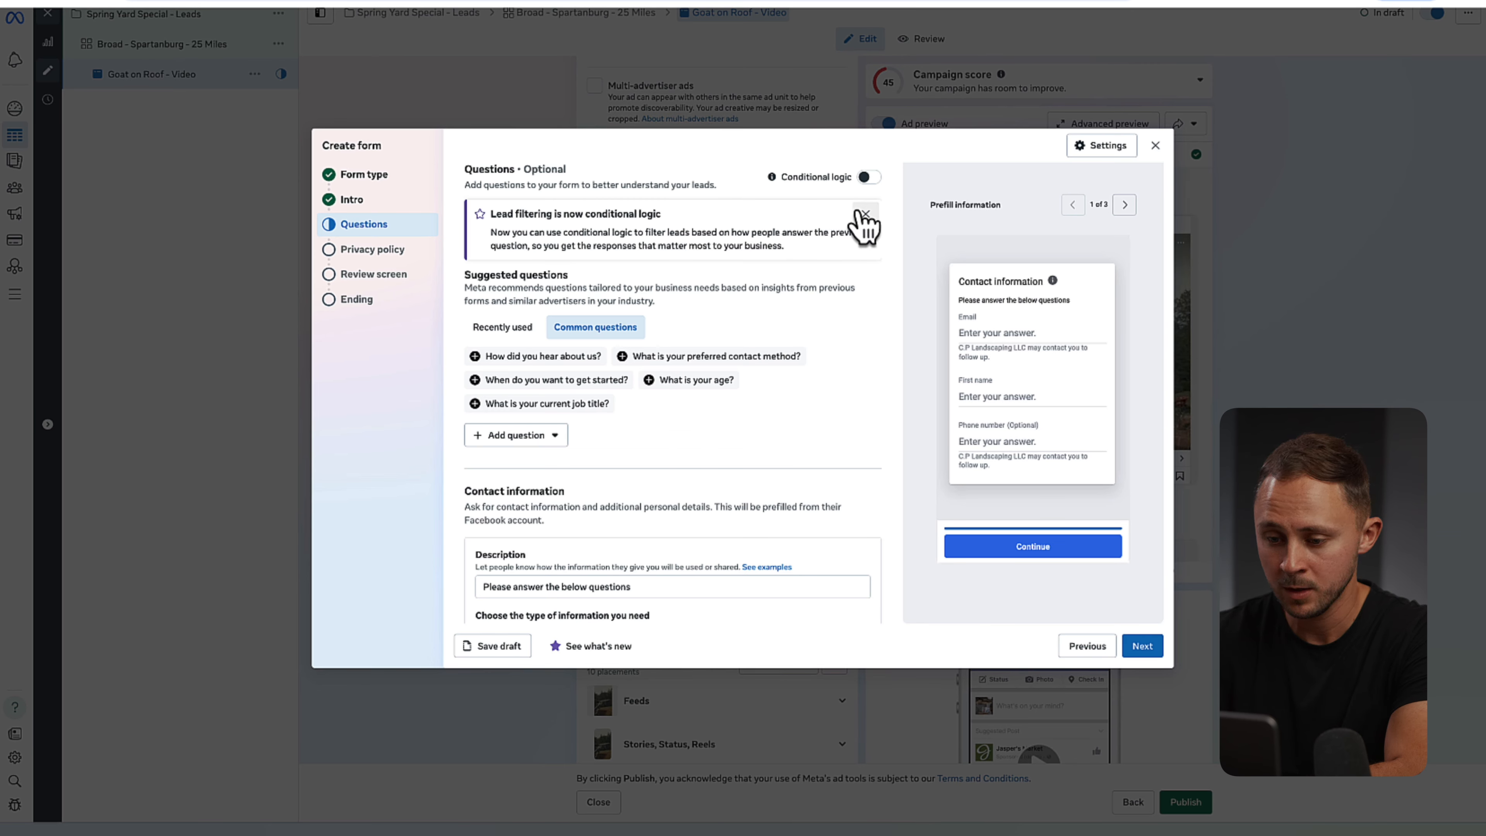
- Add a multiple choice question "Are you a homeowner in the Upstate South Carolina Area?" with the answers Yes and No
{"action": "scroll", "coordinate": [857, 225], "scroll_direction": "down", "scroll_amount": 4}
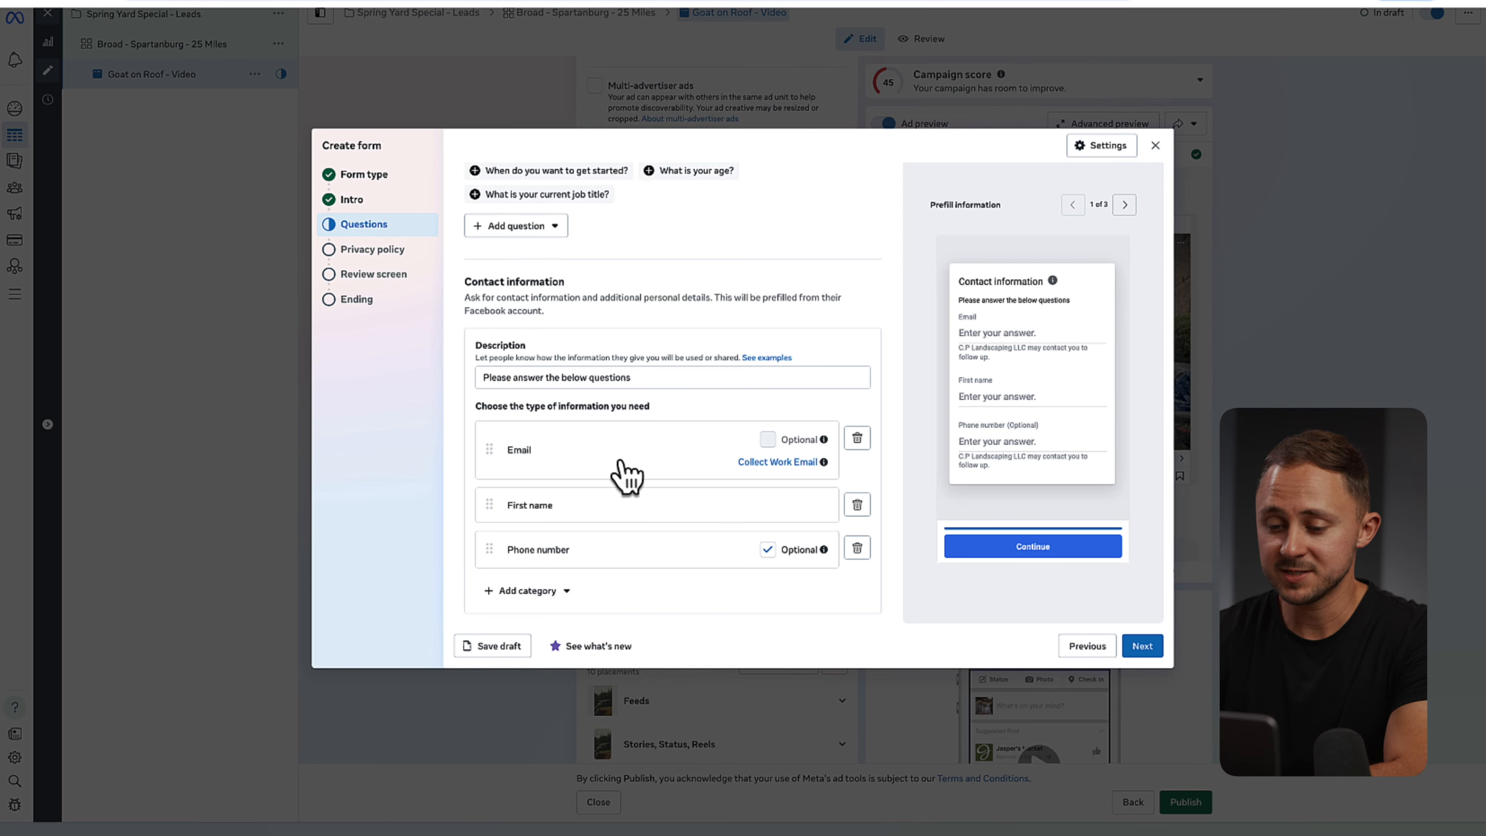
{"action": "scroll", "coordinate": [617, 525], "scroll_direction": "up", "scroll_amount": 4}
{"action": "left_click", "coordinate": [529, 436]}
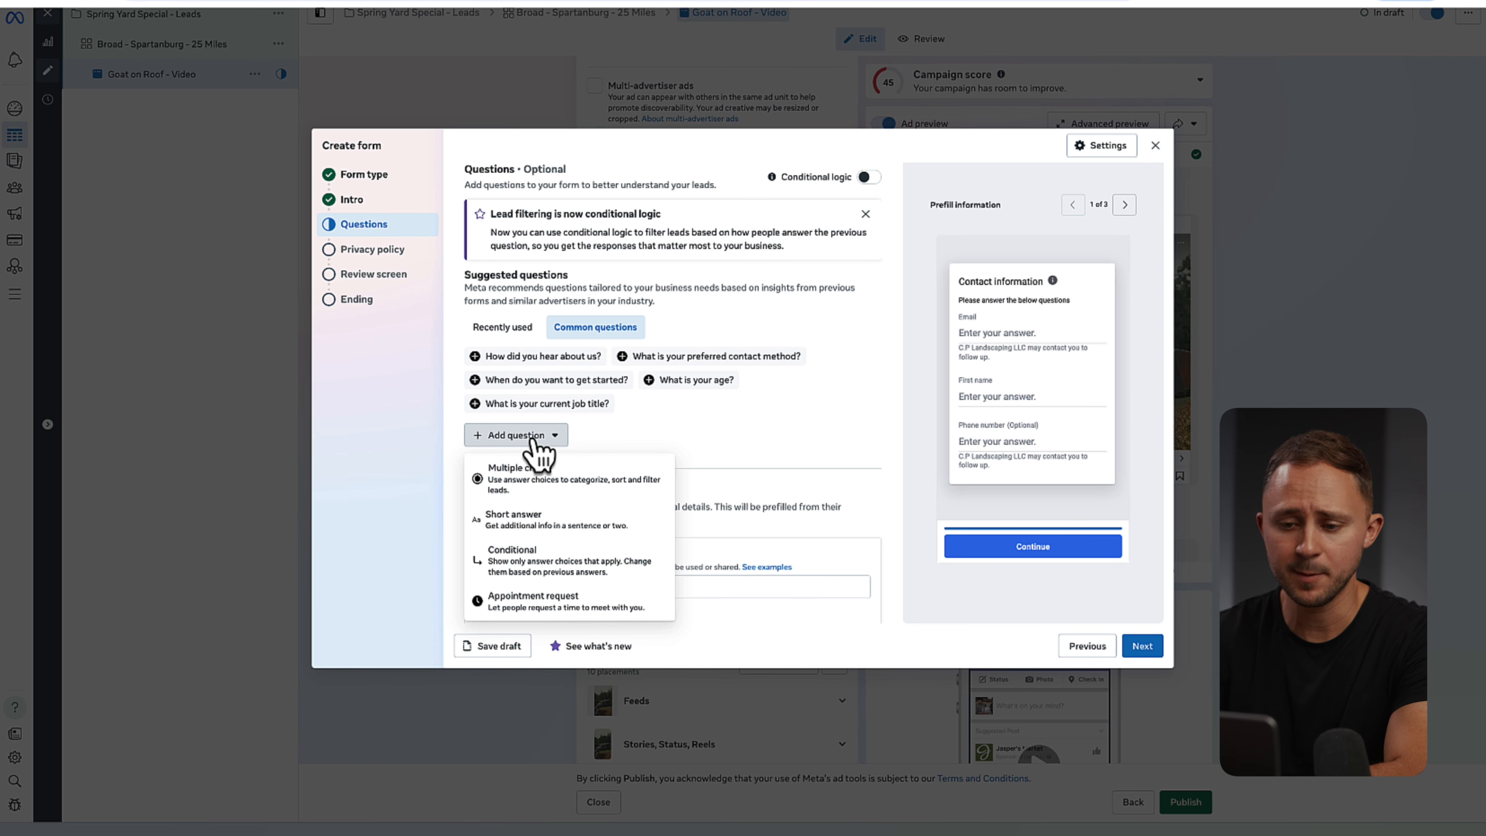
{"action": "left_click", "coordinate": [558, 496]}
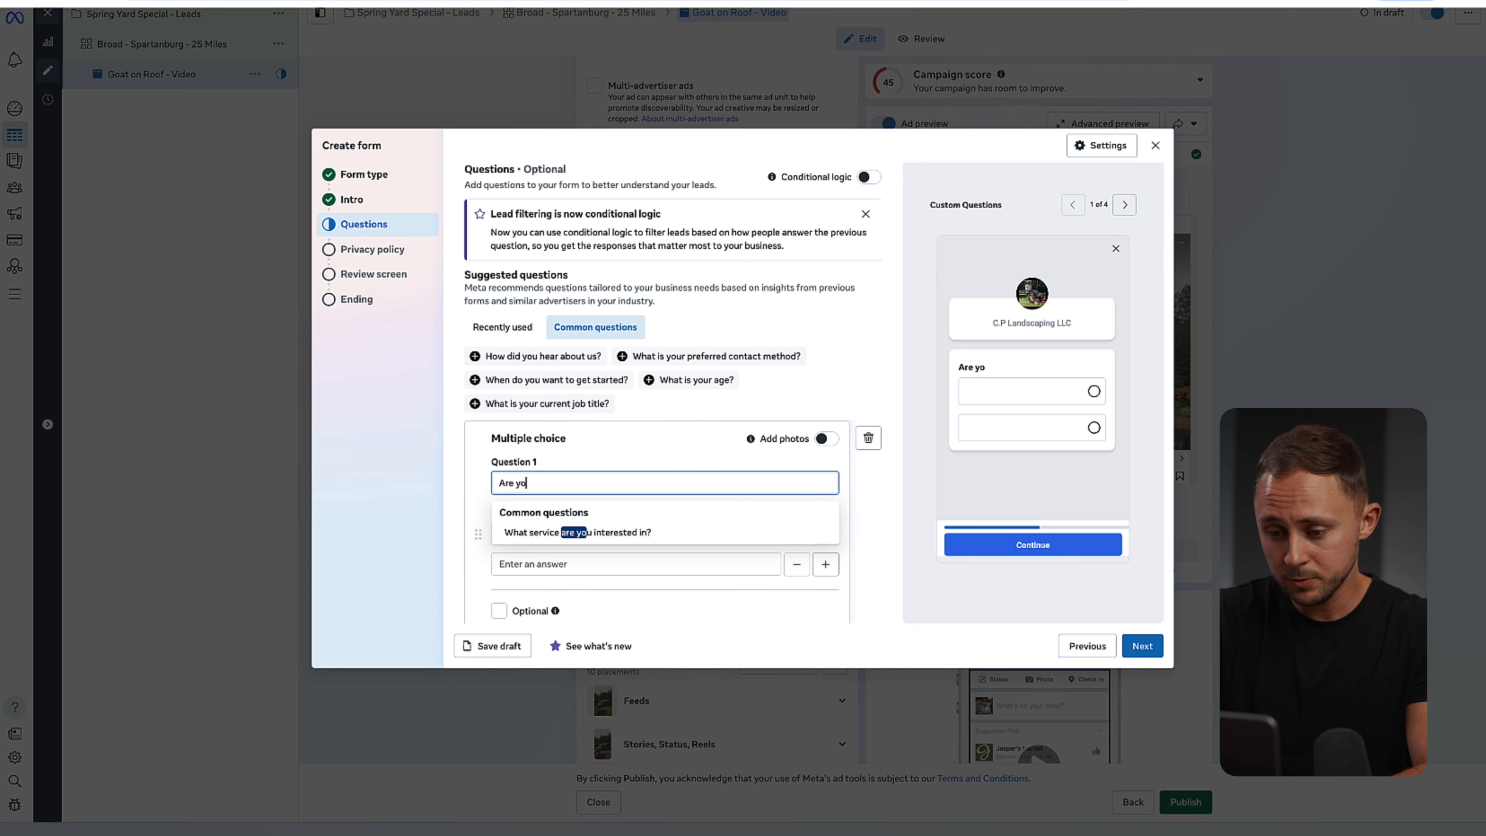
{"action": "type", "text": "a homeowner in the Upstate South Caro"}
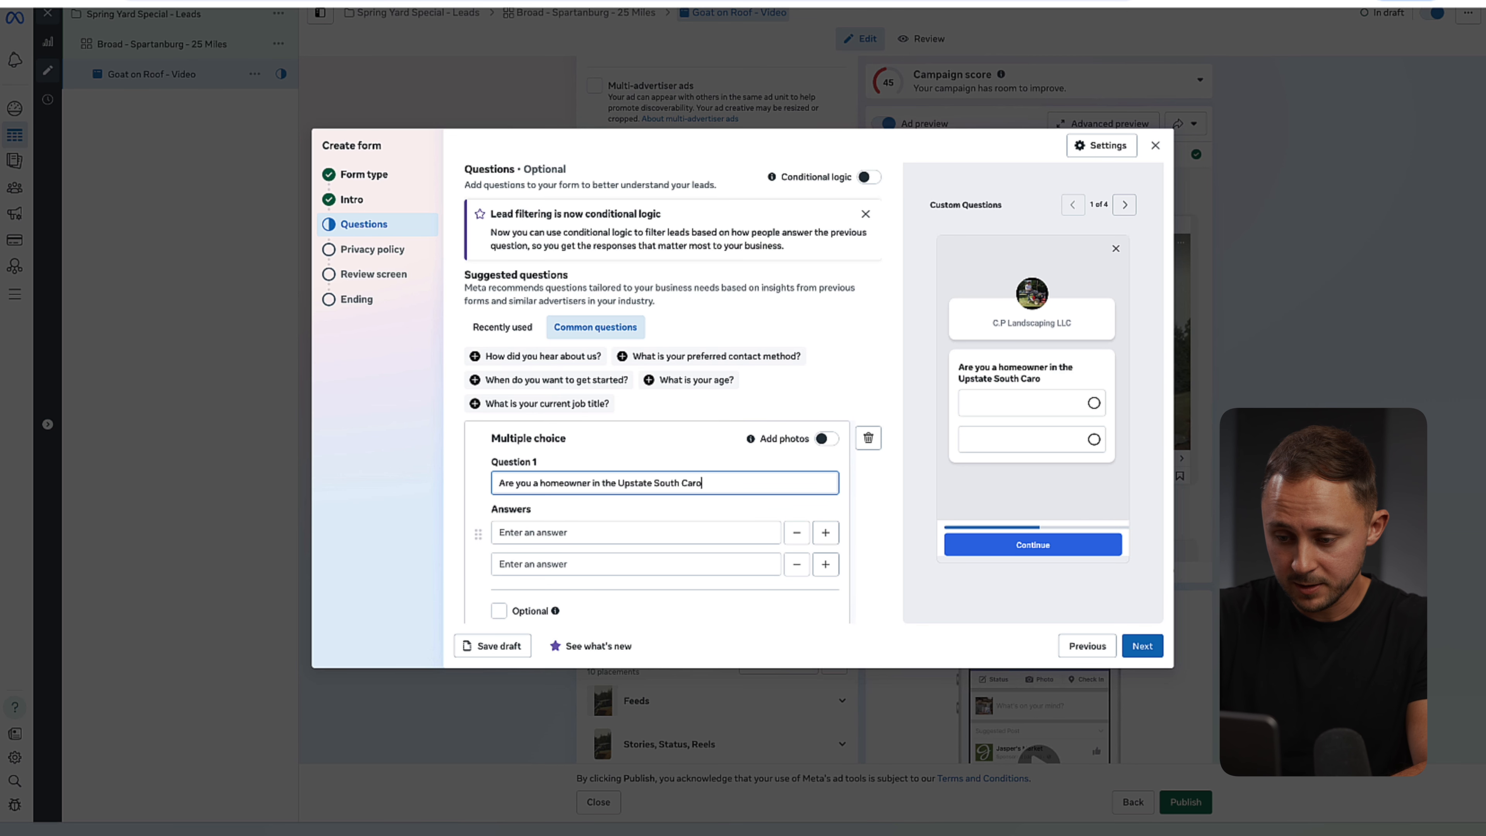
{"action": "type", "text": "lina Area?"}
{"action": "left_click", "coordinate": [513, 536]}
{"action": "type", "text": "Yes"}
{"action": "left_click", "coordinate": [555, 565]}
{"action": "type", "text": "No"}
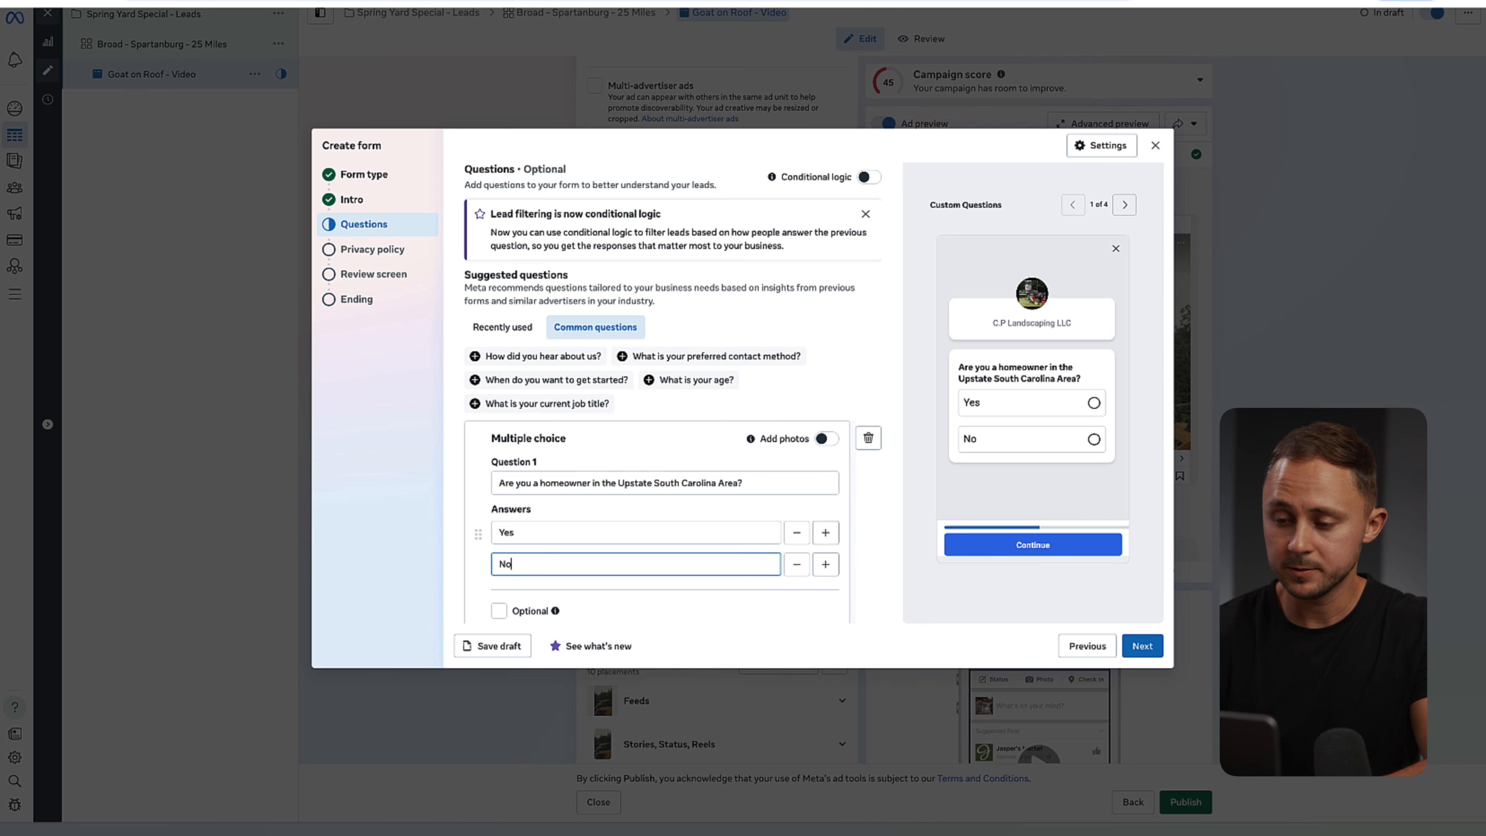
- Enable conditional logic so Yes submits the form to the existing end page for leads and No closes it with the non-leads end page
{"action": "left_click", "coordinate": [868, 177]}
{"action": "scroll", "coordinate": [789, 445], "scroll_direction": "down", "scroll_amount": 3}
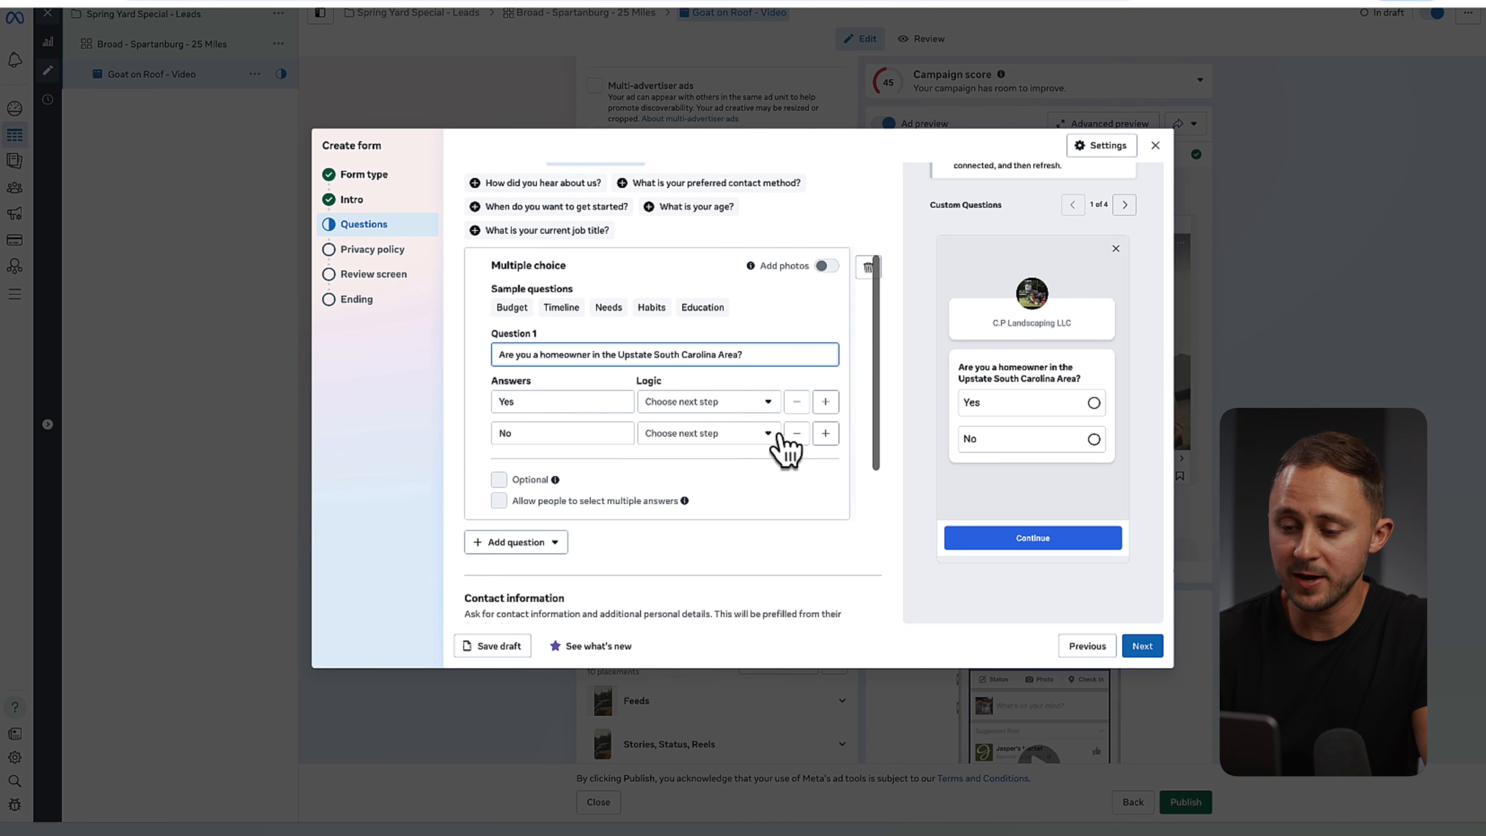
{"action": "left_click", "coordinate": [715, 403]}
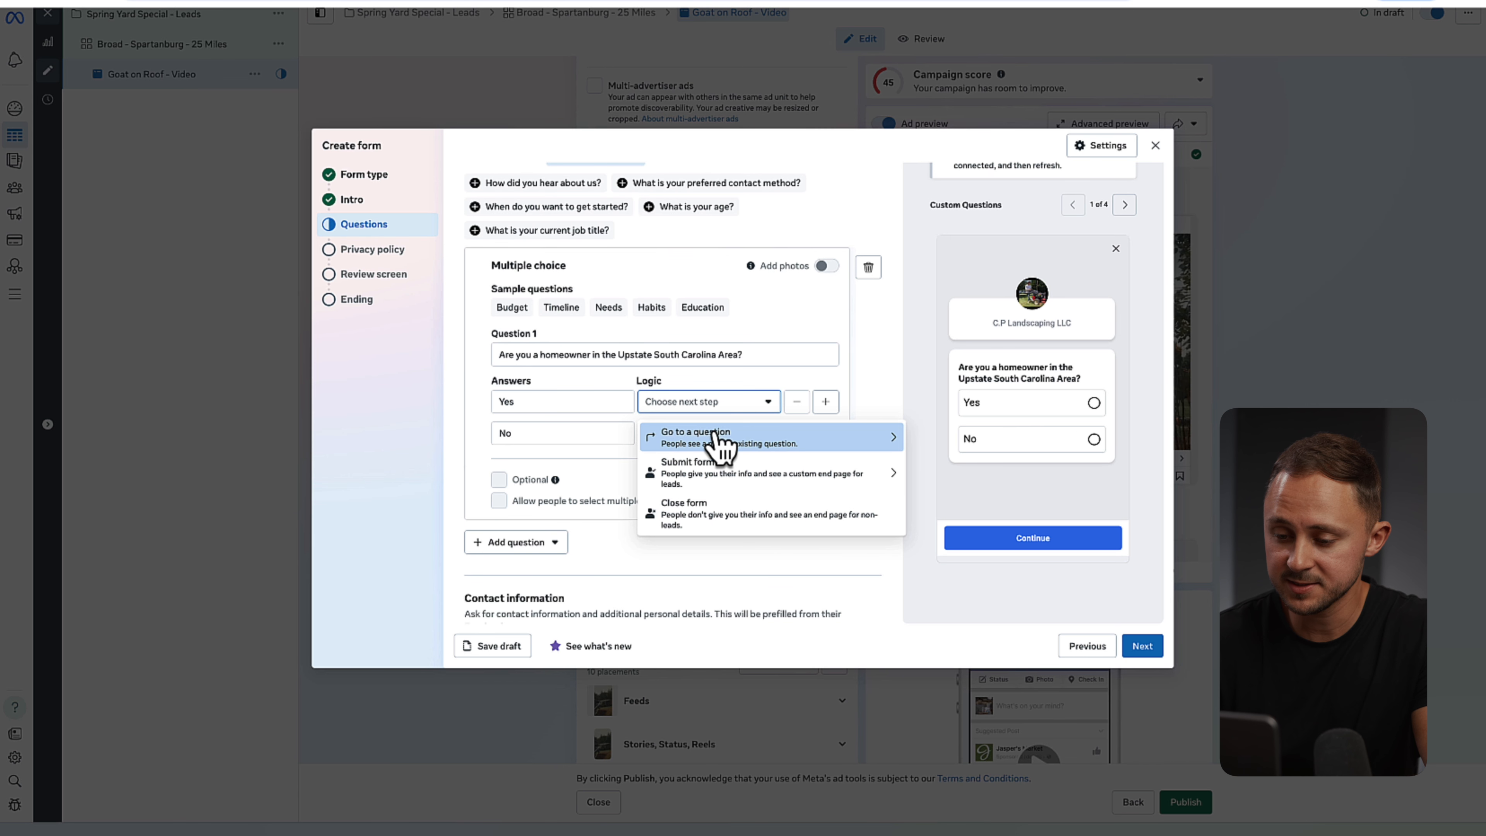
{"action": "left_click", "coordinate": [721, 468]}
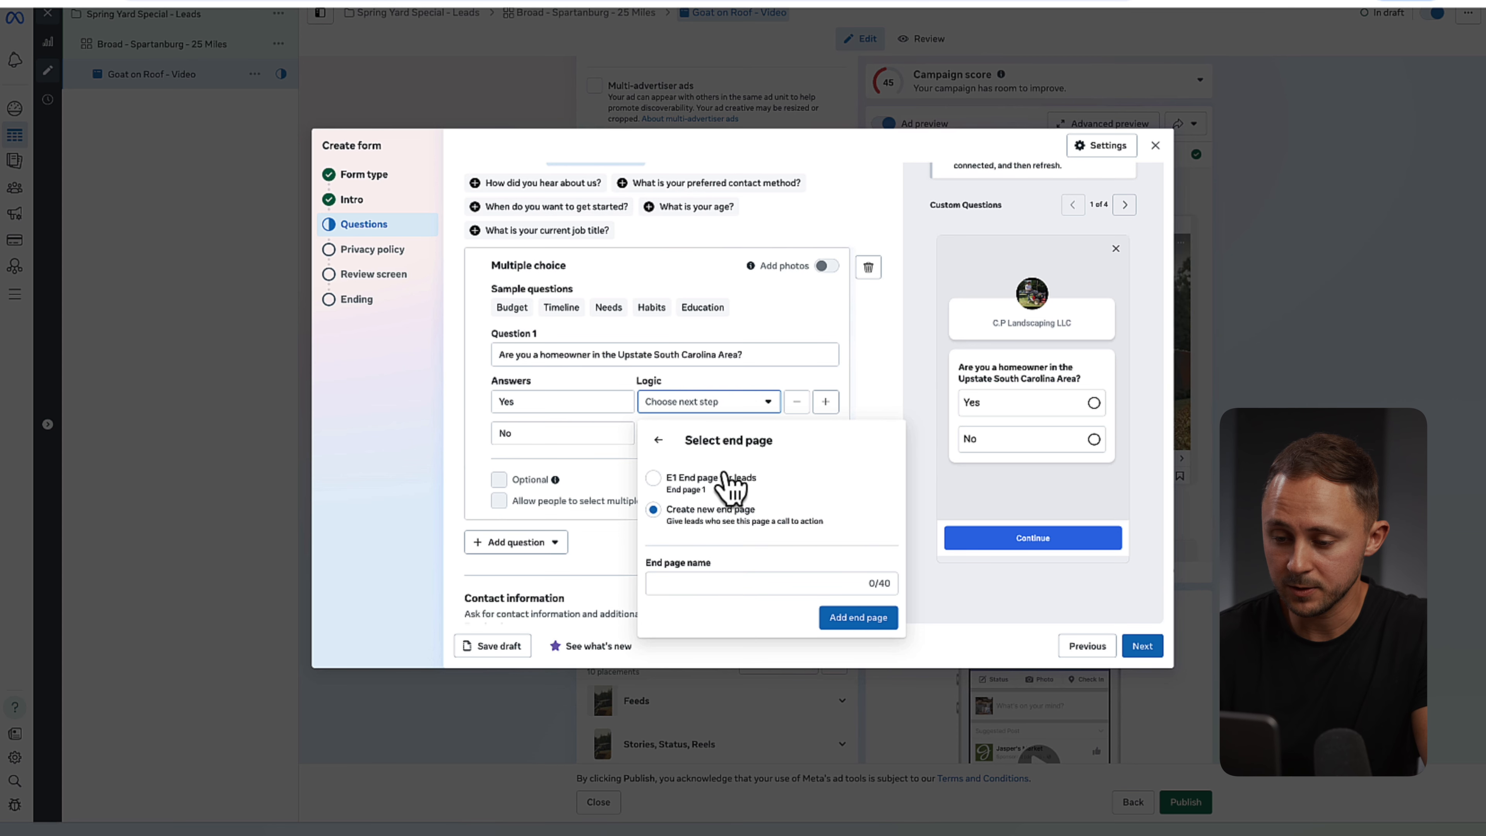
{"action": "left_click", "coordinate": [726, 478]}
{"action": "left_click", "coordinate": [760, 566]}
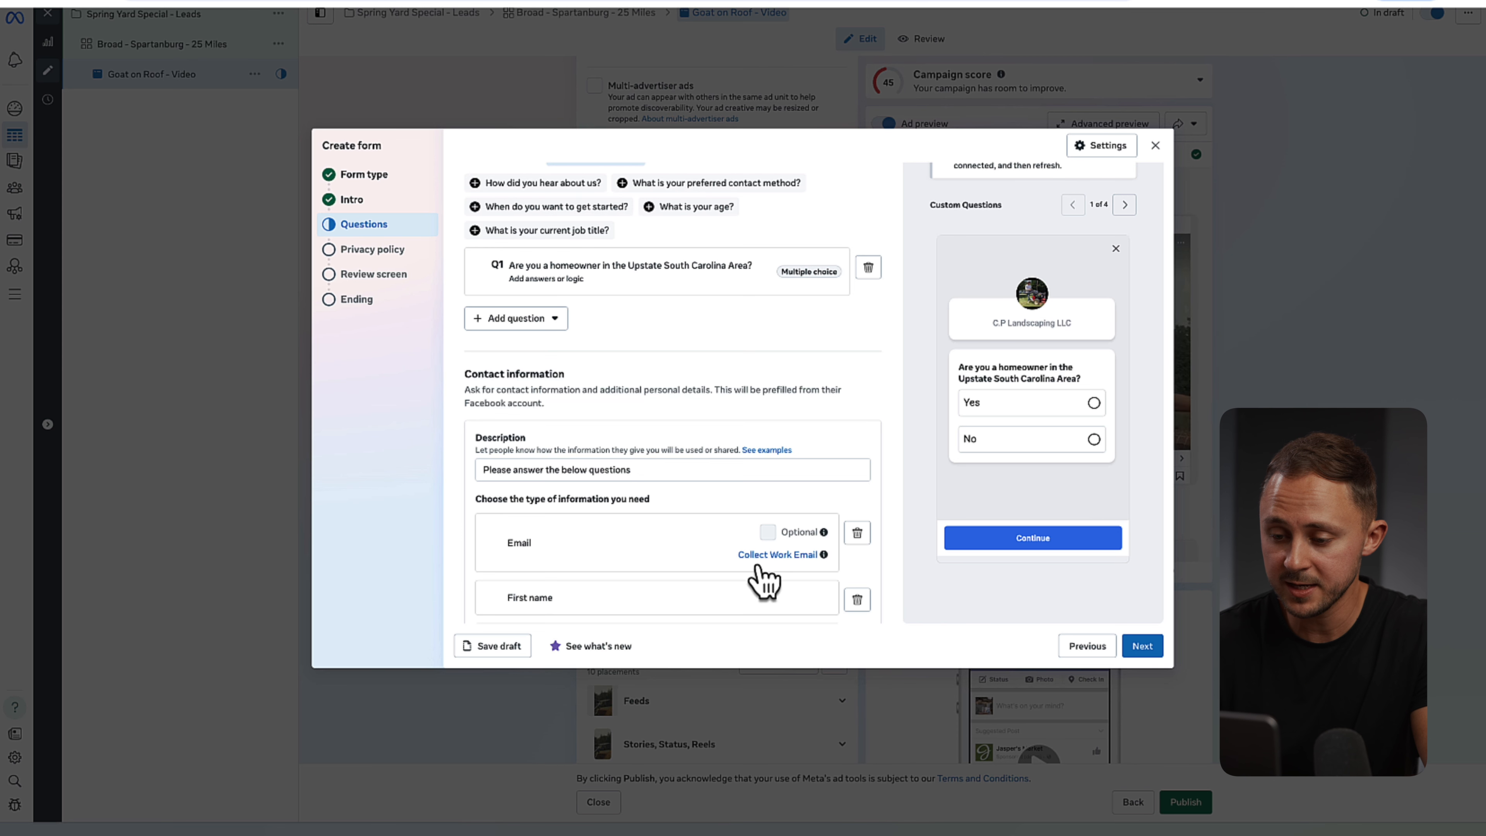
{"action": "left_click", "coordinate": [698, 351]}
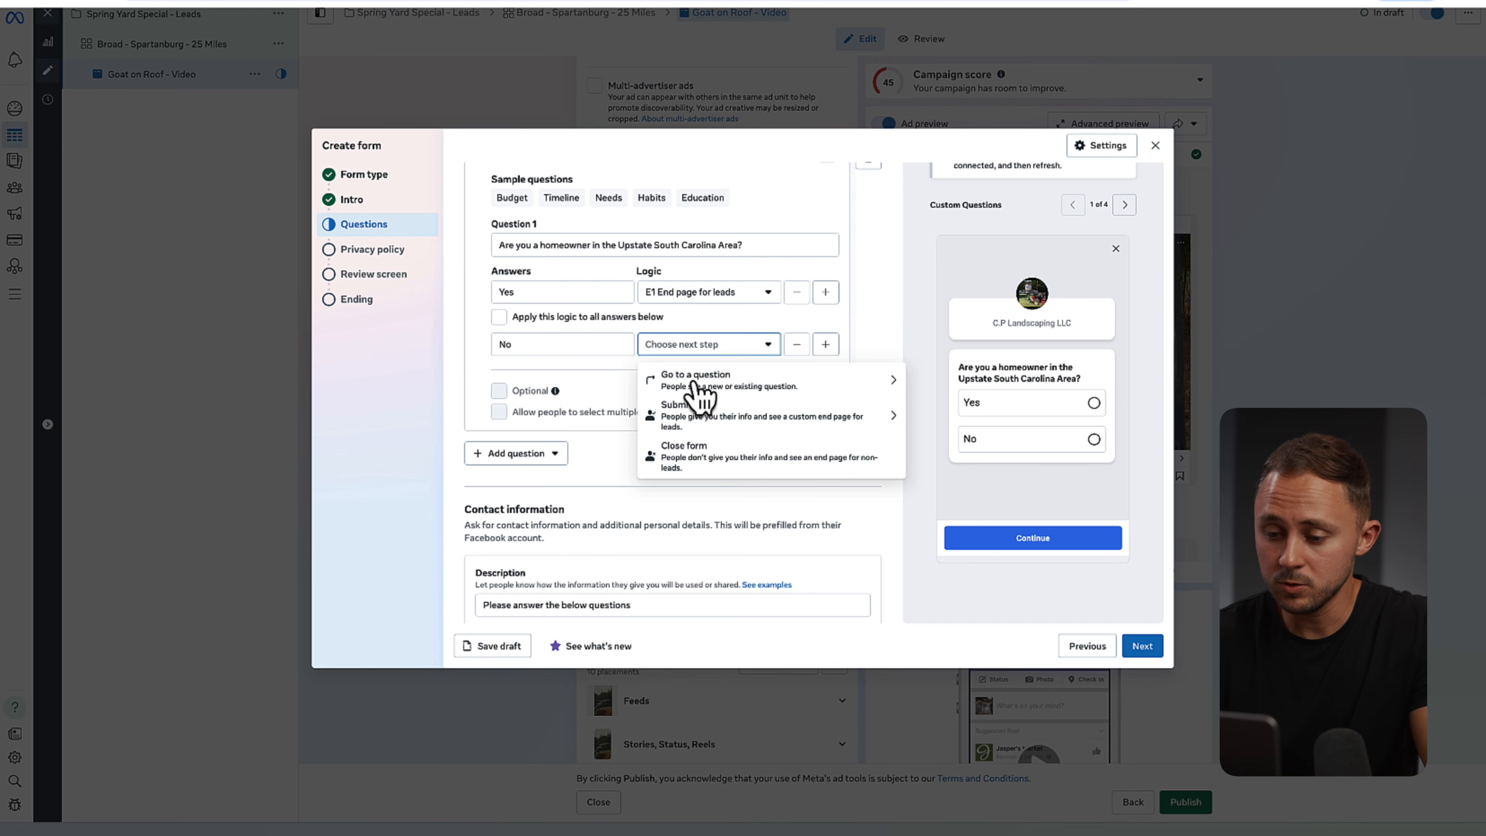
{"action": "left_click", "coordinate": [601, 389]}
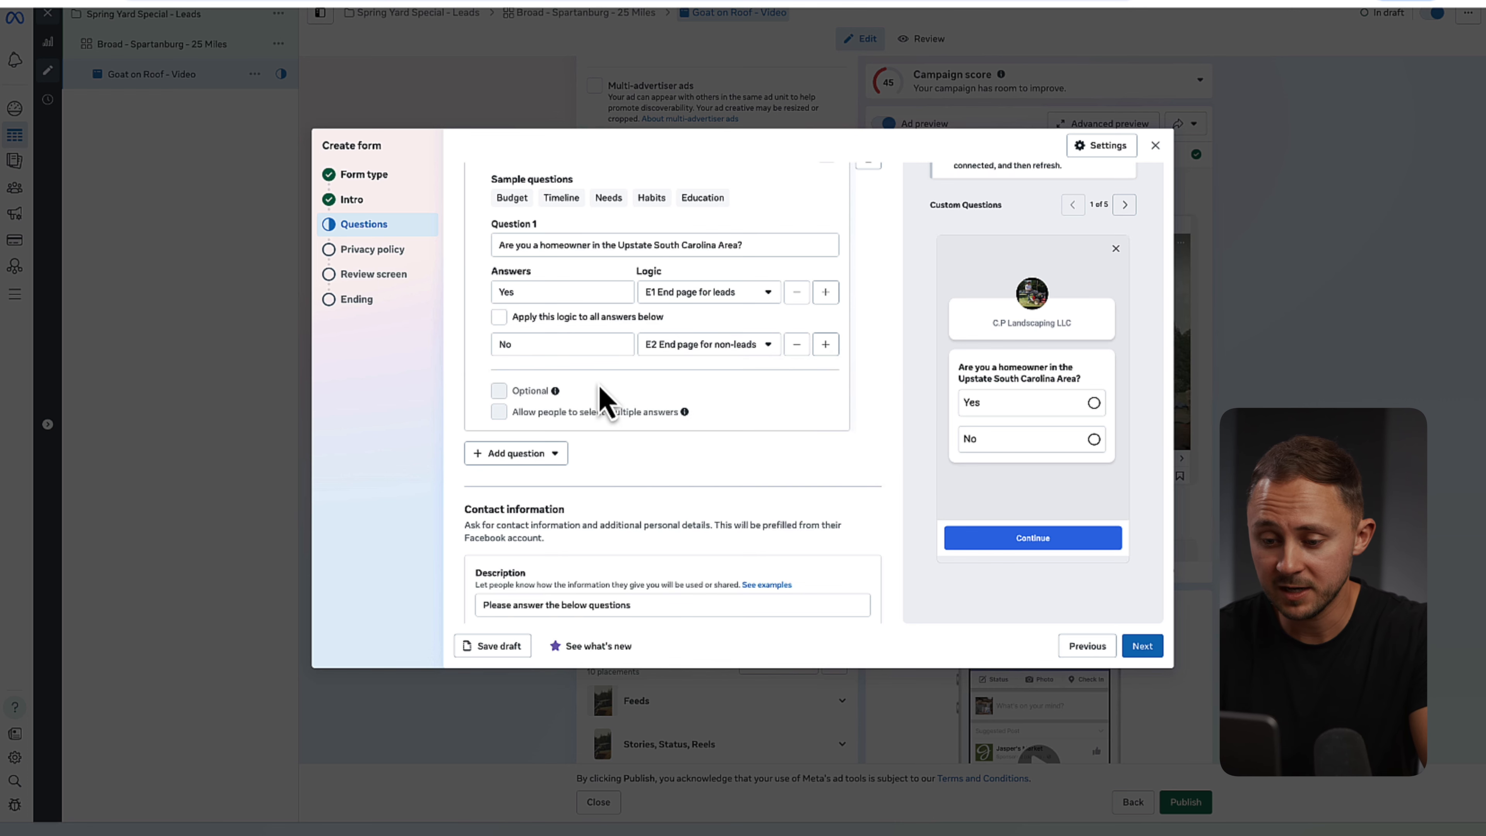
- Add Last name to the form's contact information and make the phone number required, completing the questions section
{"action": "scroll", "coordinate": [601, 398], "scroll_direction": "down", "scroll_amount": 4}
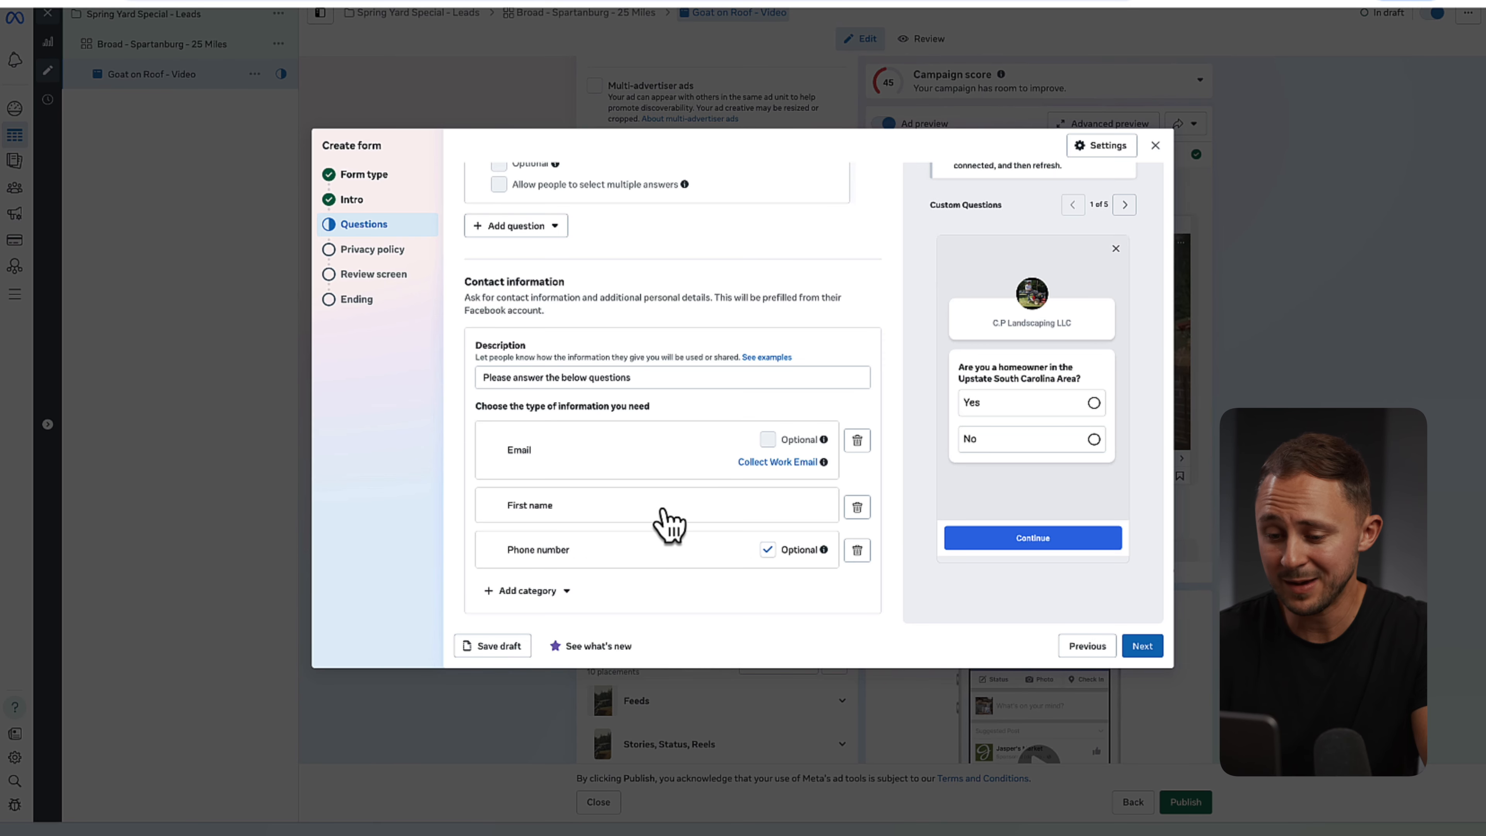
{"action": "left_click", "coordinate": [553, 591]}
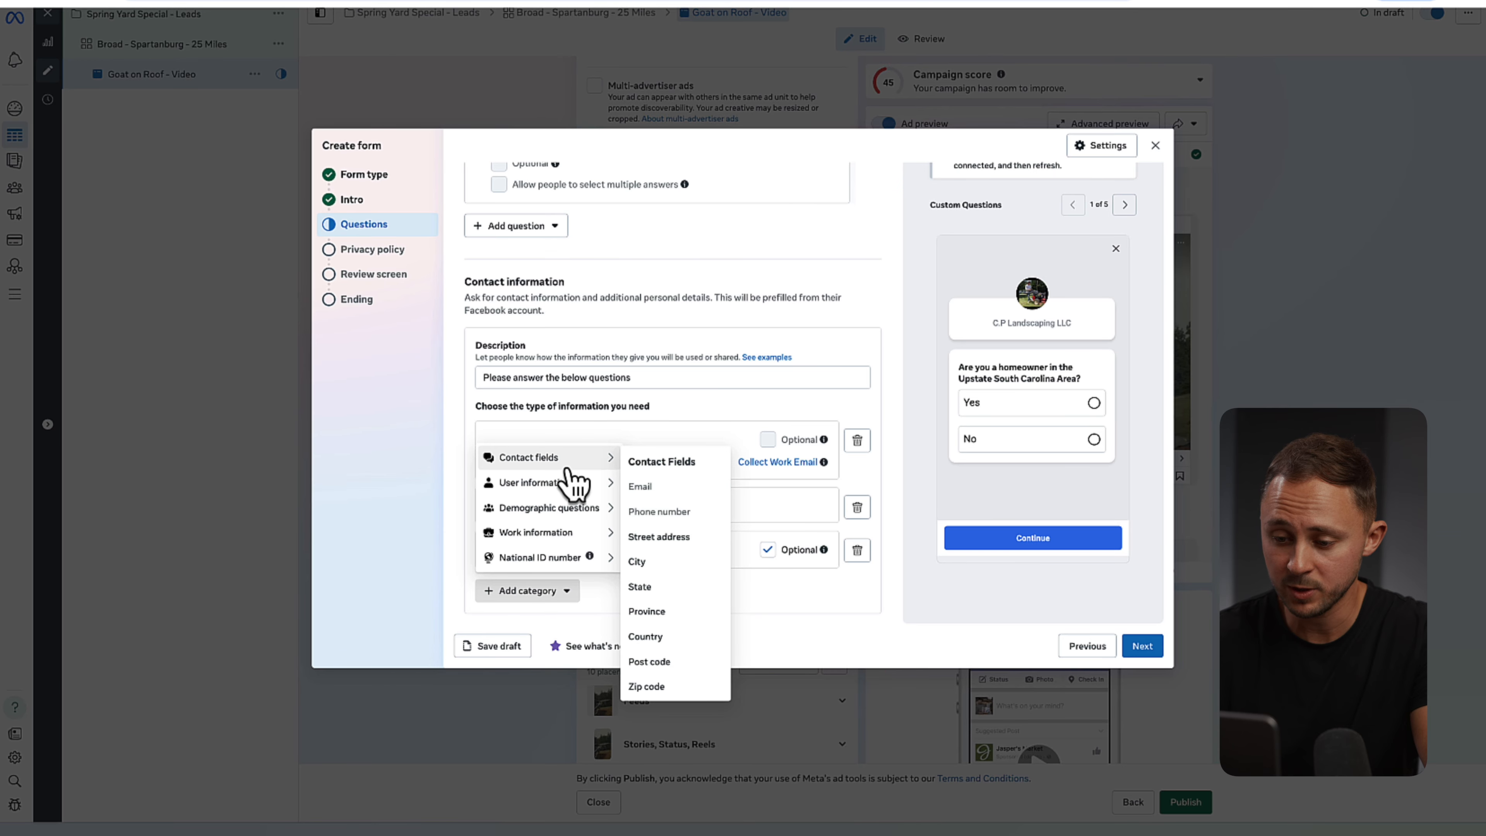
{"action": "mouse_move", "coordinate": [579, 484]}
{"action": "left_click", "coordinate": [667, 568]}
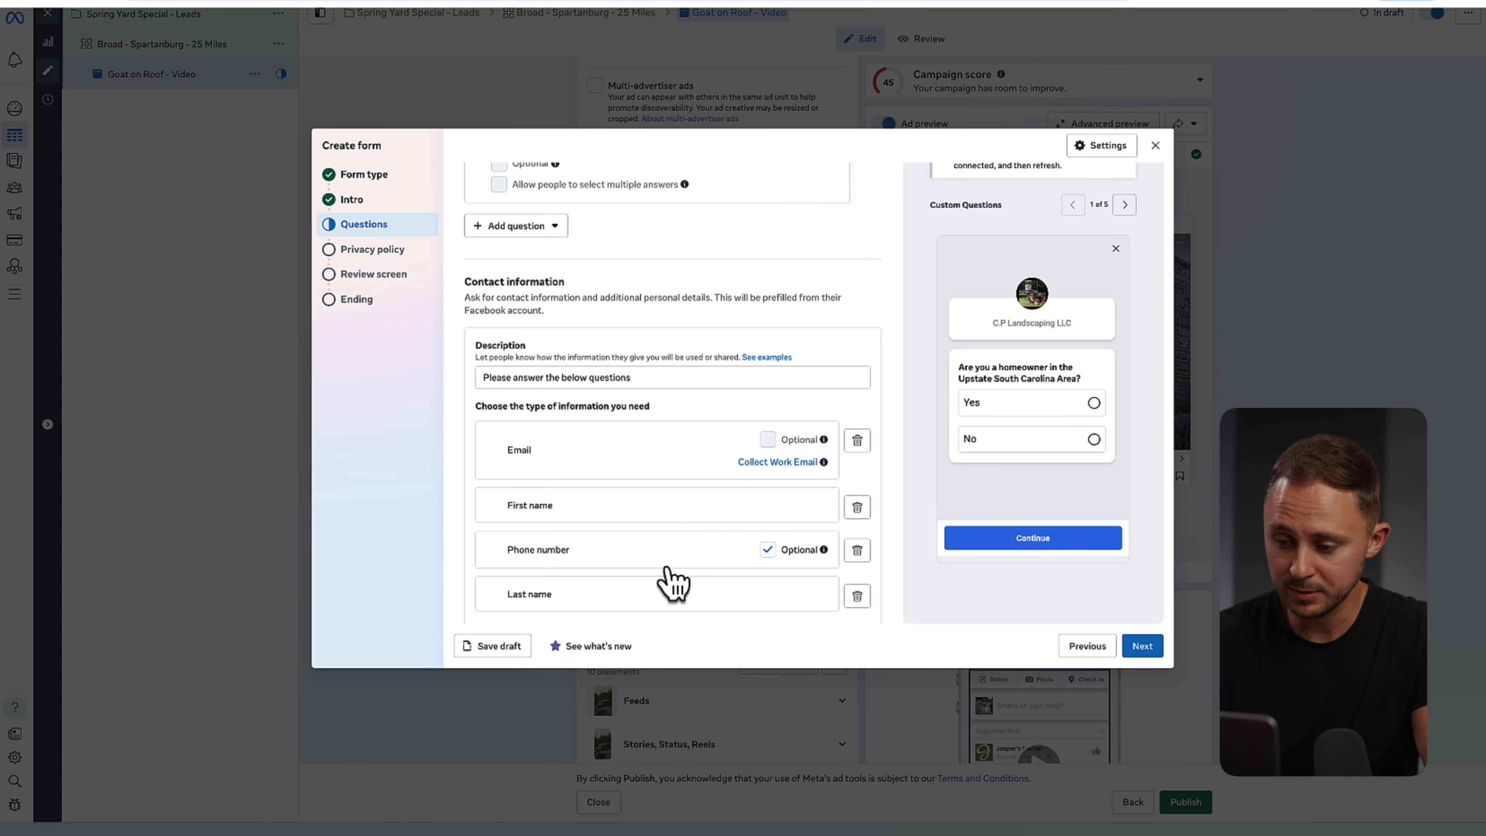
{"action": "scroll", "coordinate": [744, 530], "scroll_direction": "down", "scroll_amount": 1}
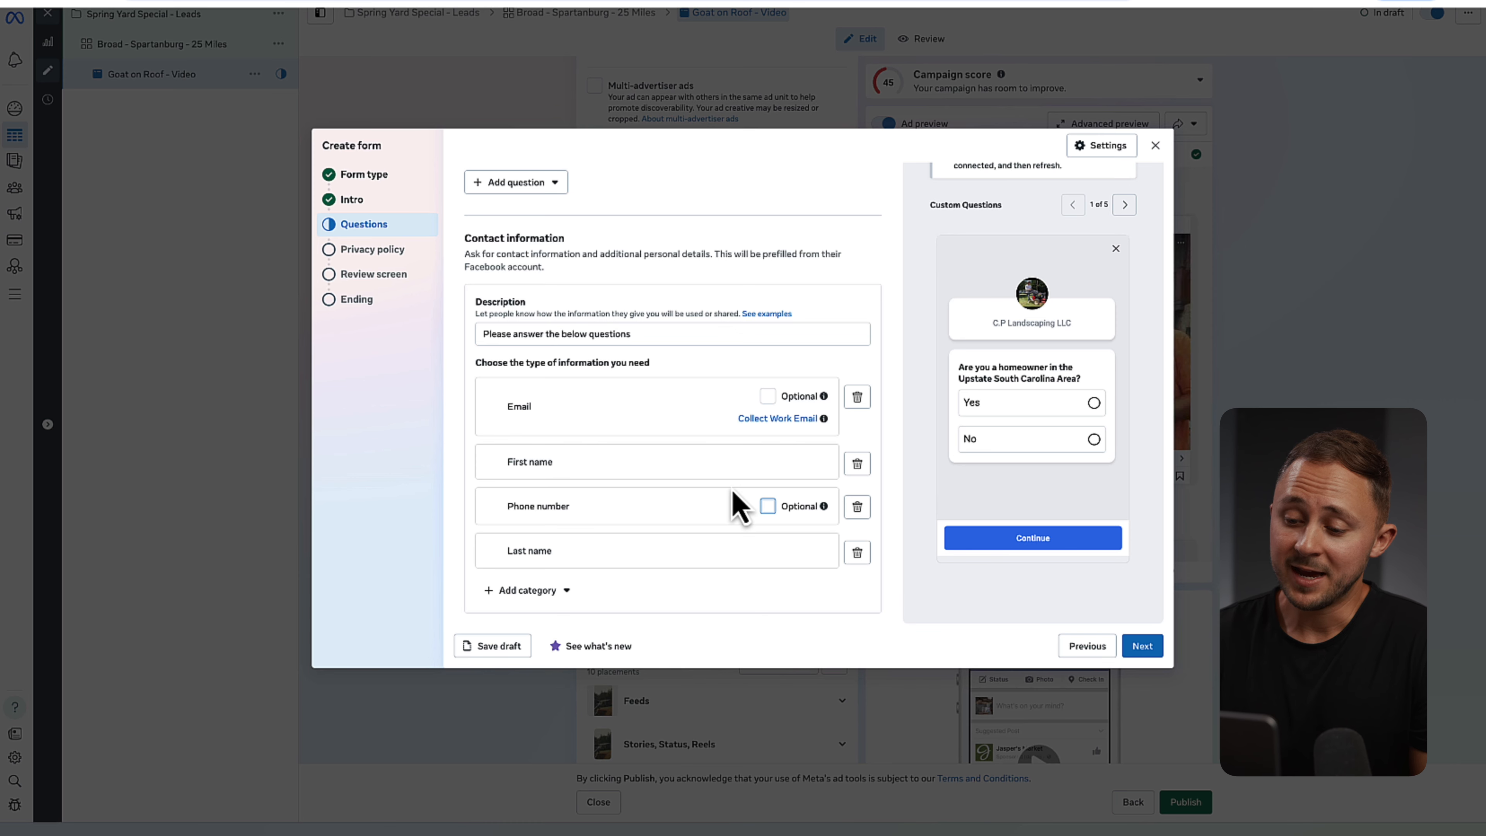
{"action": "scroll", "coordinate": [736, 505], "scroll_direction": "up", "scroll_amount": 10}
{"action": "scroll", "coordinate": [737, 505], "scroll_direction": "down", "scroll_amount": 10}
{"action": "left_click", "coordinate": [1141, 645]}
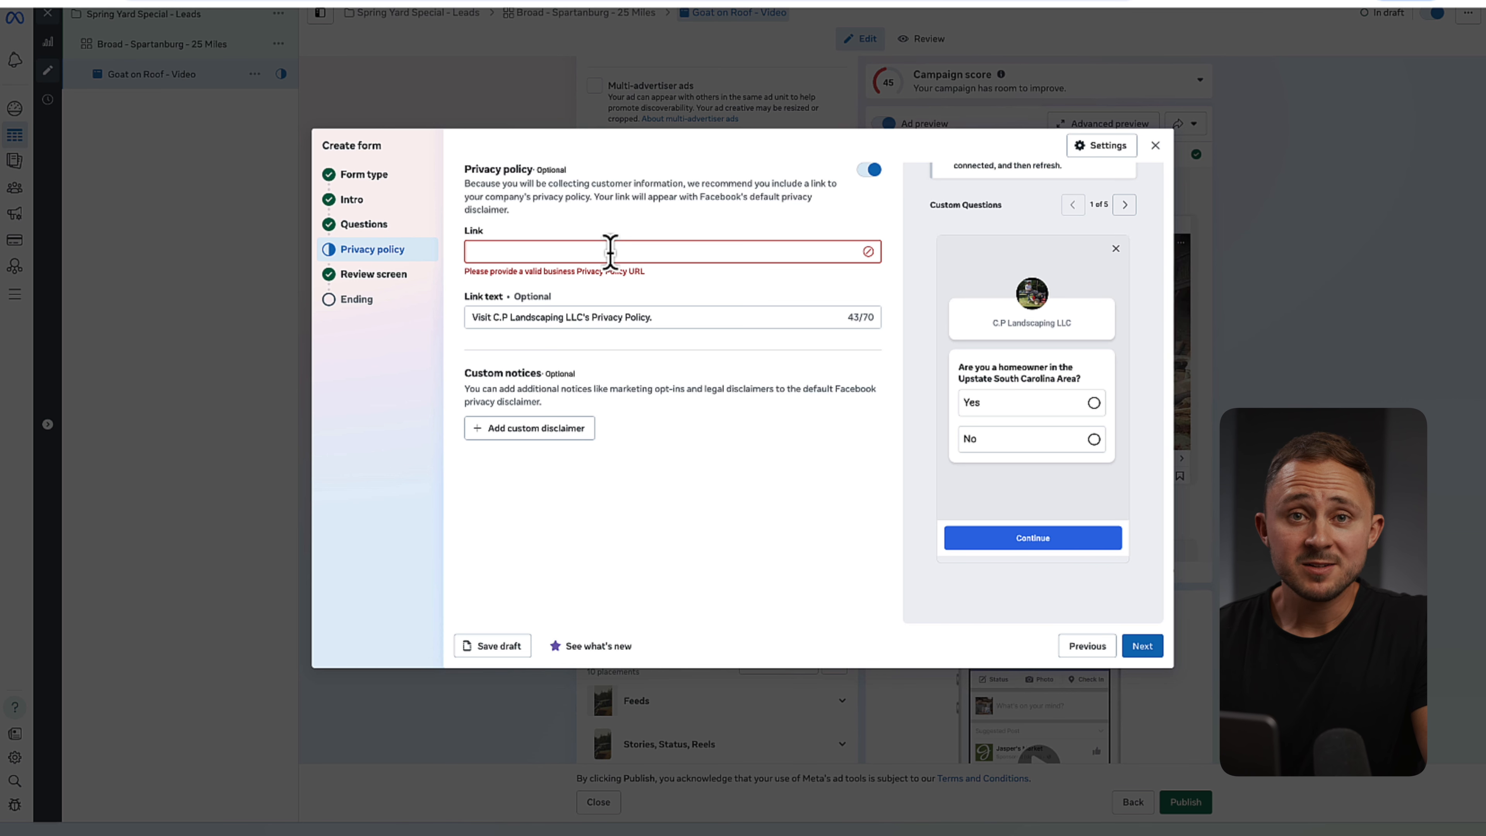